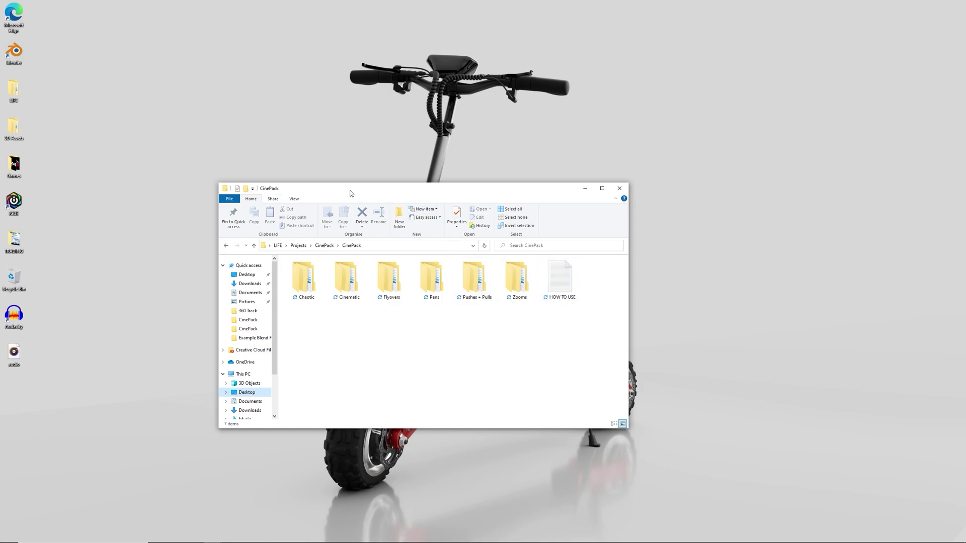
Move the CinePack window right and the Example Blend Files window left so both show.
{"action": "left_click_drag", "start_coordinate": [351, 193], "coordinate": [161, 154]}
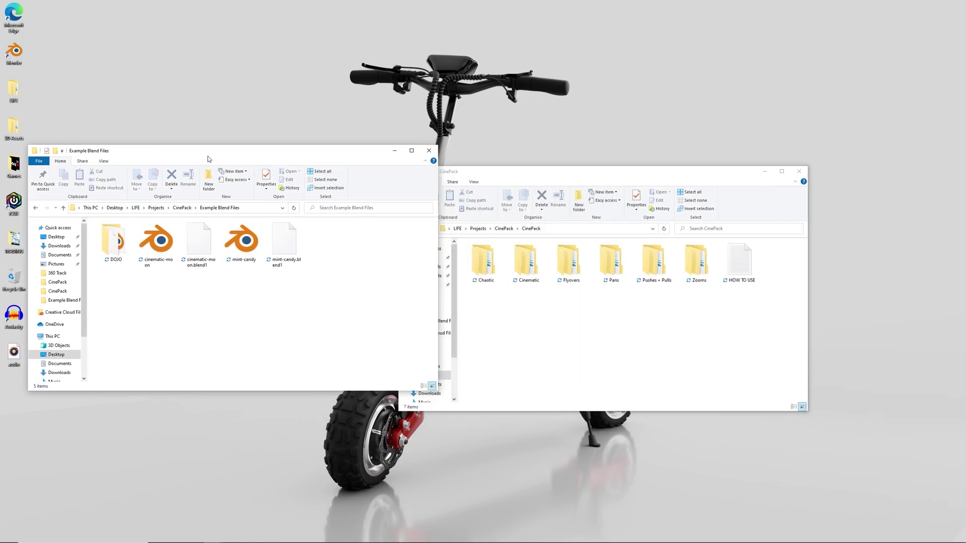
{"action": "left_click_drag", "start_coordinate": [233, 155], "coordinate": [268, 154]}
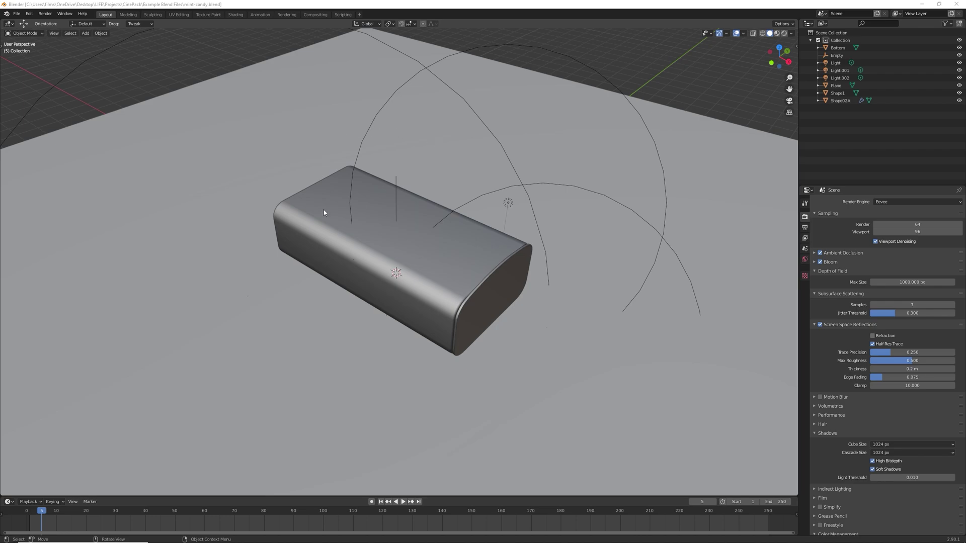
Orbit close to the Eclipse mints tin and switch the viewport to material shading.
{"action": "middle_click_drag", "start_coordinate": [345, 307], "coordinate": [394, 295]}
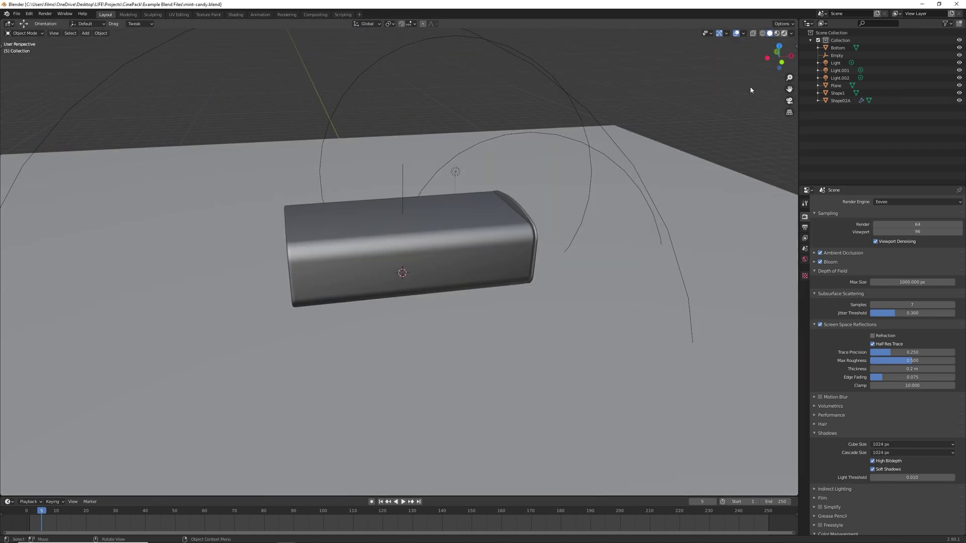
{"action": "key", "text": "z"}
{"action": "left_click", "coordinate": [652, 221]}
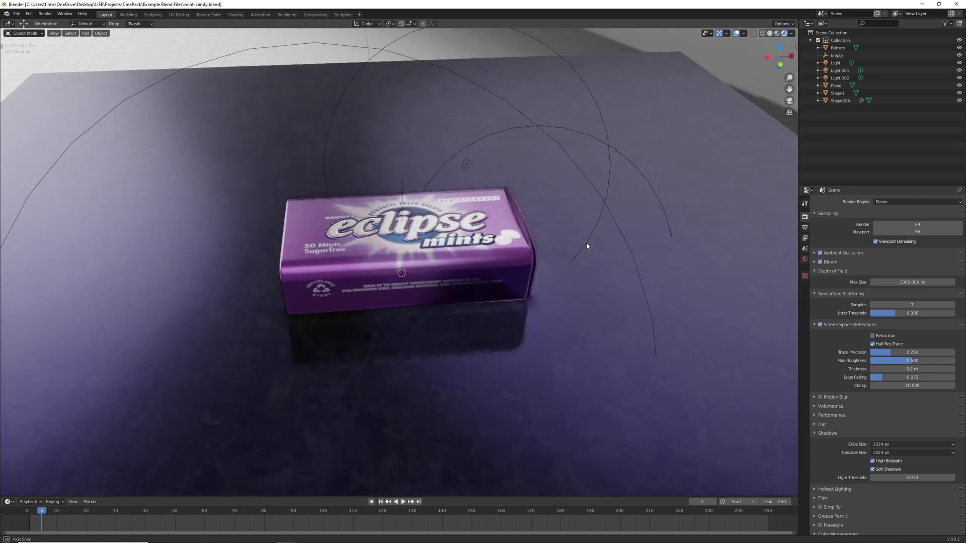
{"action": "middle_click_drag", "start_coordinate": [587, 246], "coordinate": [497, 237]}
Start File > Append and browse Desktop > LIFE > Projects > CinePack into the inner pack folder.
{"action": "left_click", "coordinate": [17, 14]}
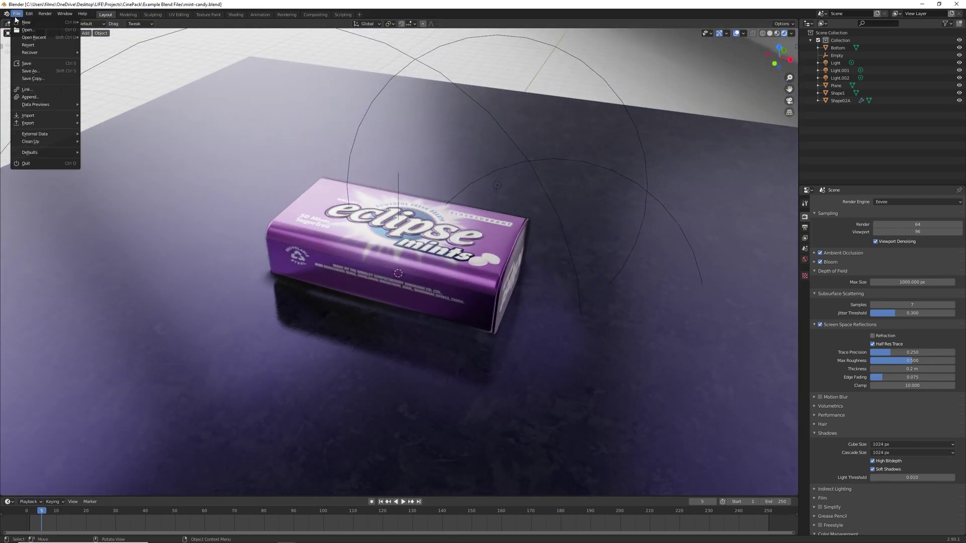
{"action": "left_click", "coordinate": [30, 97]}
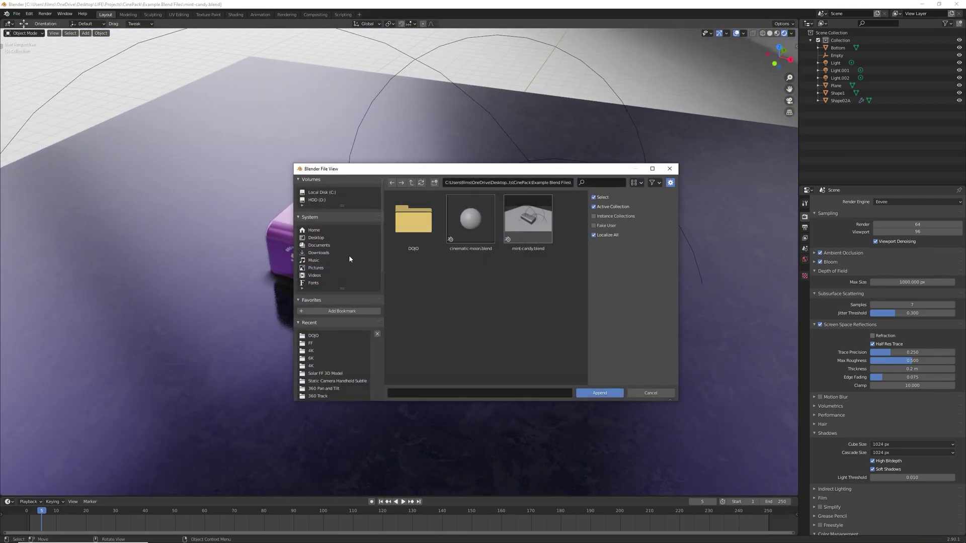
{"action": "left_click", "coordinate": [316, 237]}
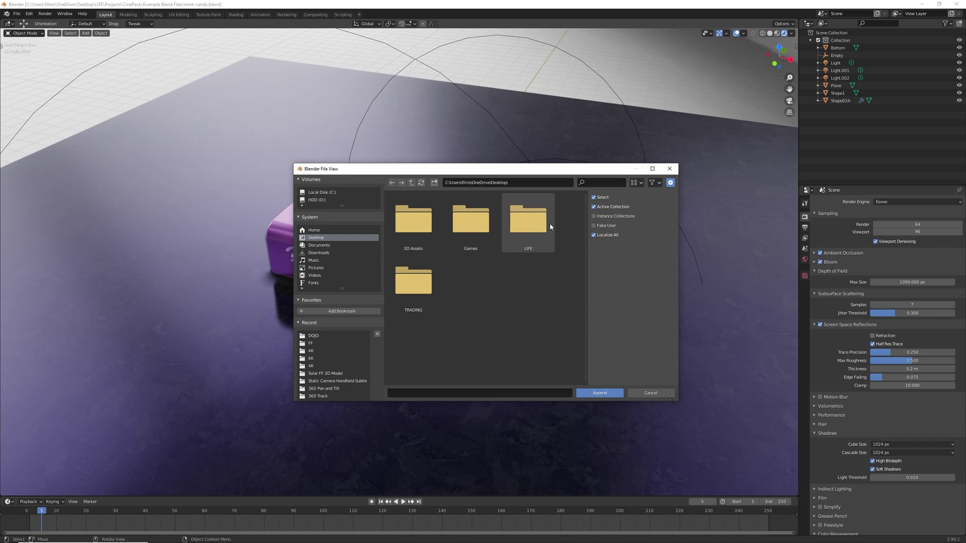
{"action": "double_click", "coordinate": [548, 225]}
{"action": "double_click", "coordinate": [412, 221]}
{"action": "double_click", "coordinate": [468, 221]}
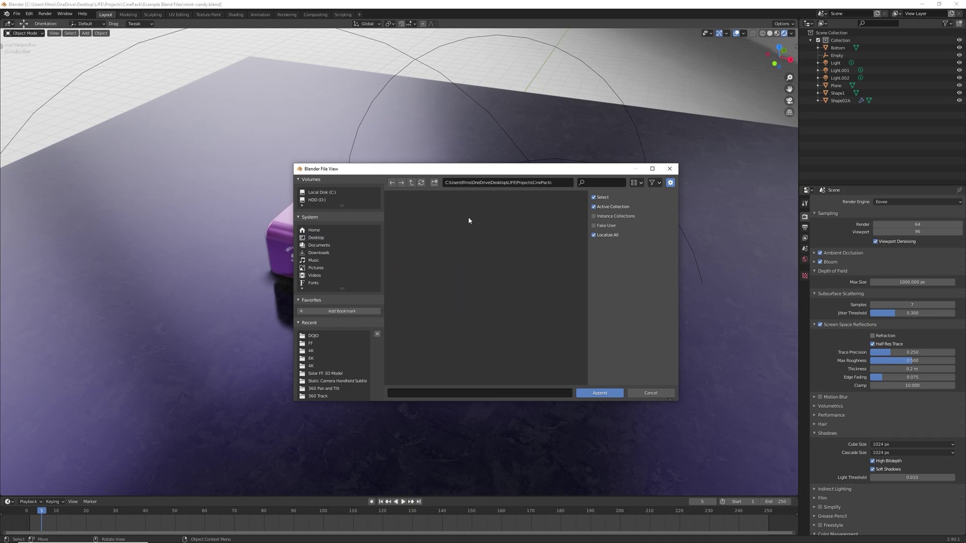
{"action": "double_click", "coordinate": [530, 218]}
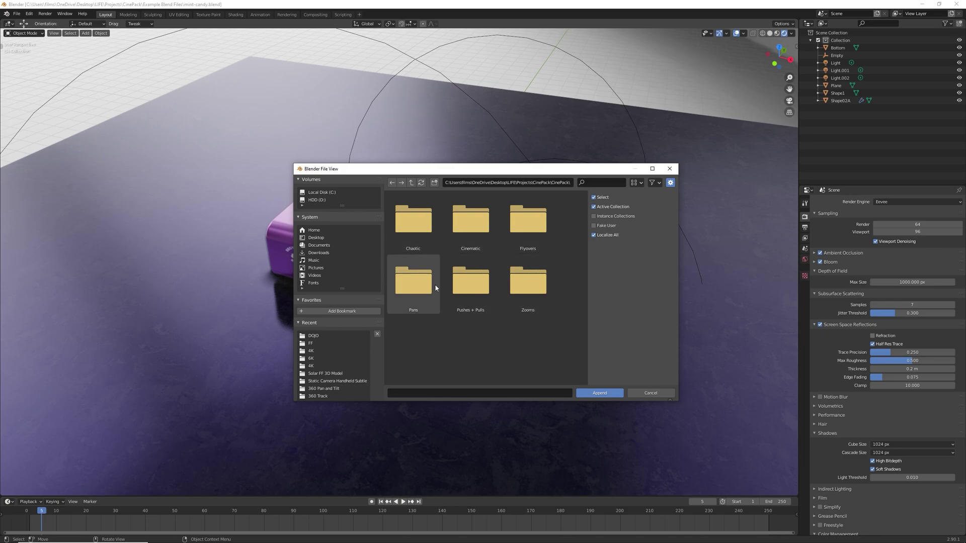
Append the Camera collection from Cinematic > 360 Track > 360 Pan.blend.
{"action": "double_click", "coordinate": [481, 222]}
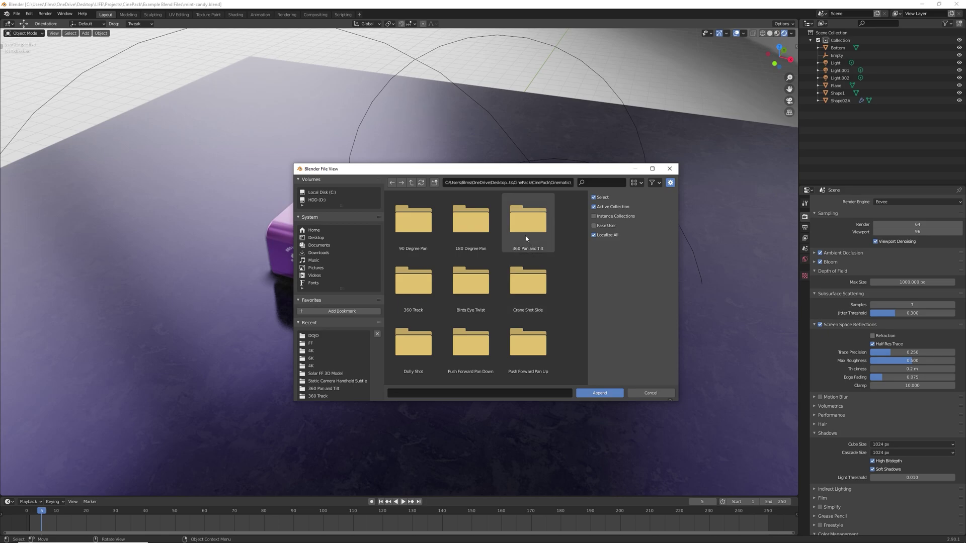
{"action": "double_click", "coordinate": [410, 286]}
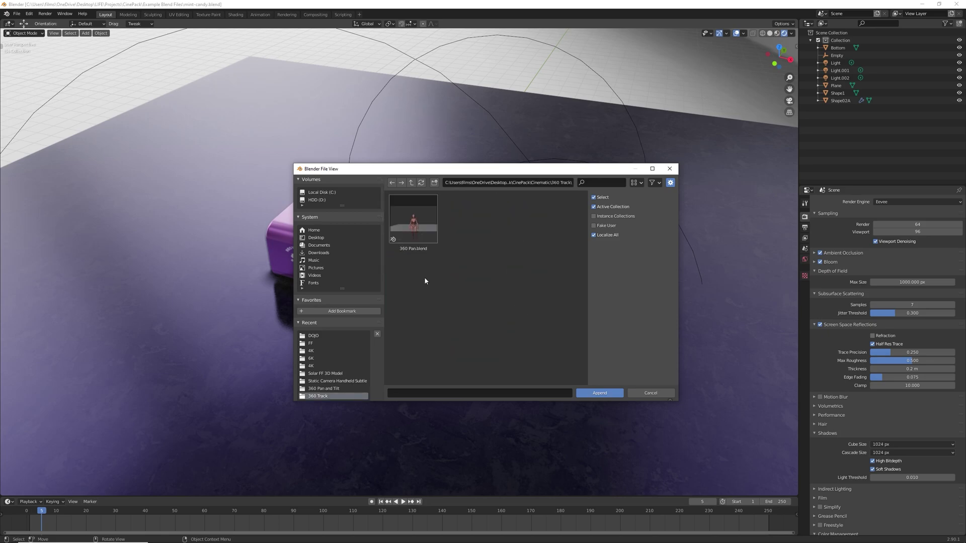
{"action": "double_click", "coordinate": [421, 223]}
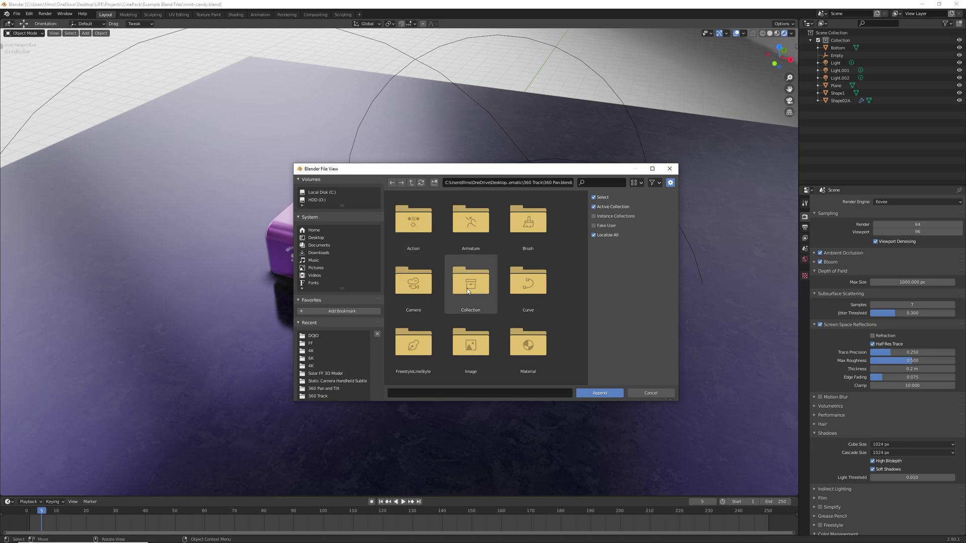
{"action": "double_click", "coordinate": [467, 291]}
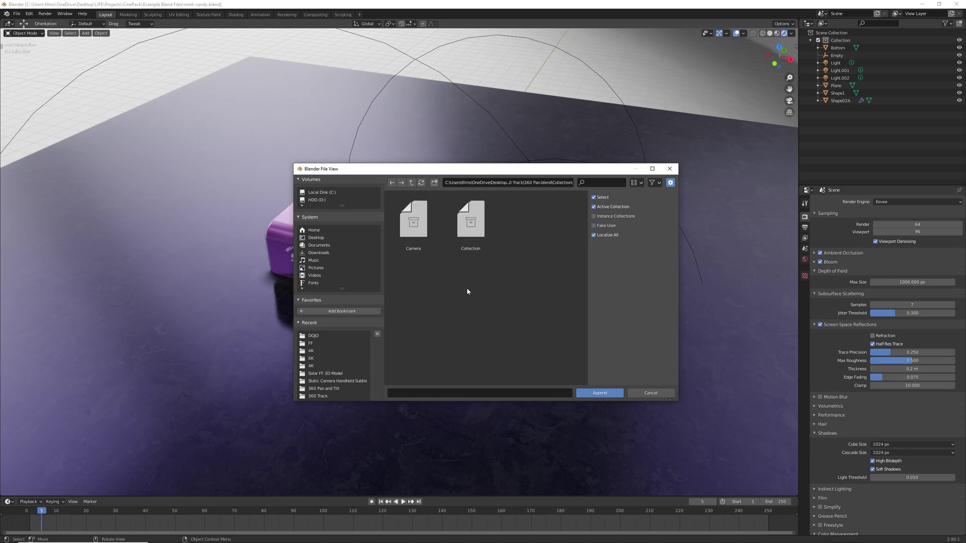
{"action": "double_click", "coordinate": [412, 224]}
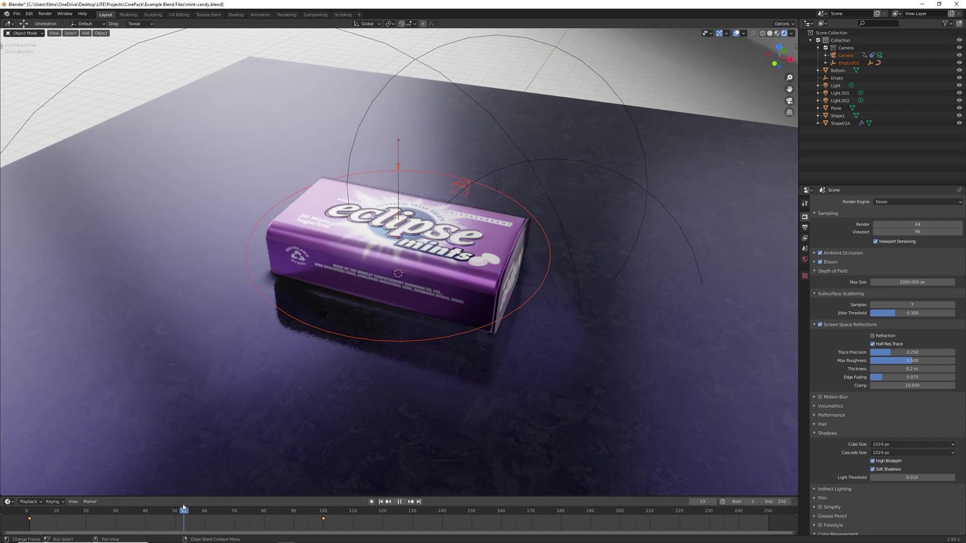
Stop playback and preview the orbit through the rig camera, scrubbing to frame 54.
{"action": "key", "text": "space"}
{"action": "key", "text": "KP_0"}
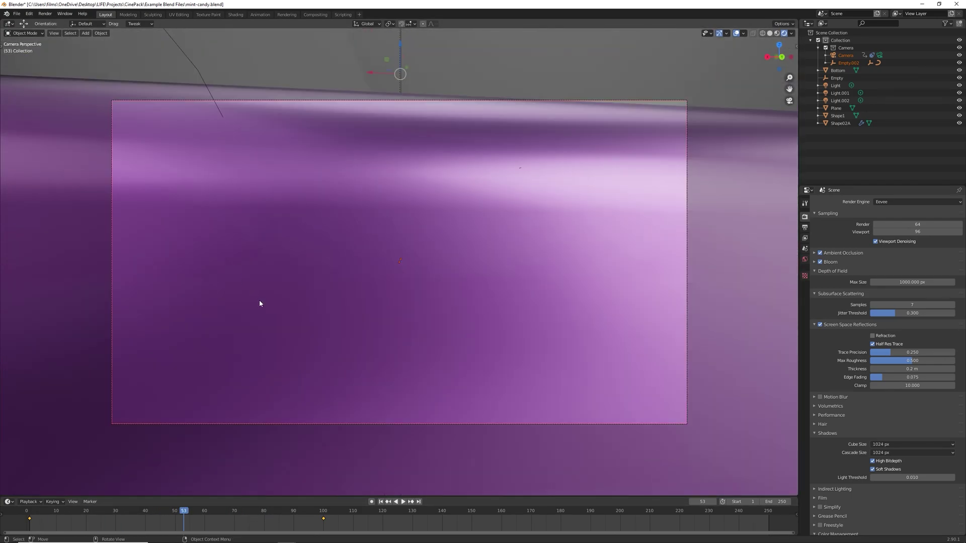
{"action": "left_click_drag", "start_coordinate": [94, 513], "coordinate": [320, 517]}
{"action": "key", "text": "KP_0"}
Look down on the tin, select the BezierCircle path and start scaling it up.
{"action": "scroll", "coordinate": [441, 345], "scroll_direction": "down", "scroll_amount": 10}
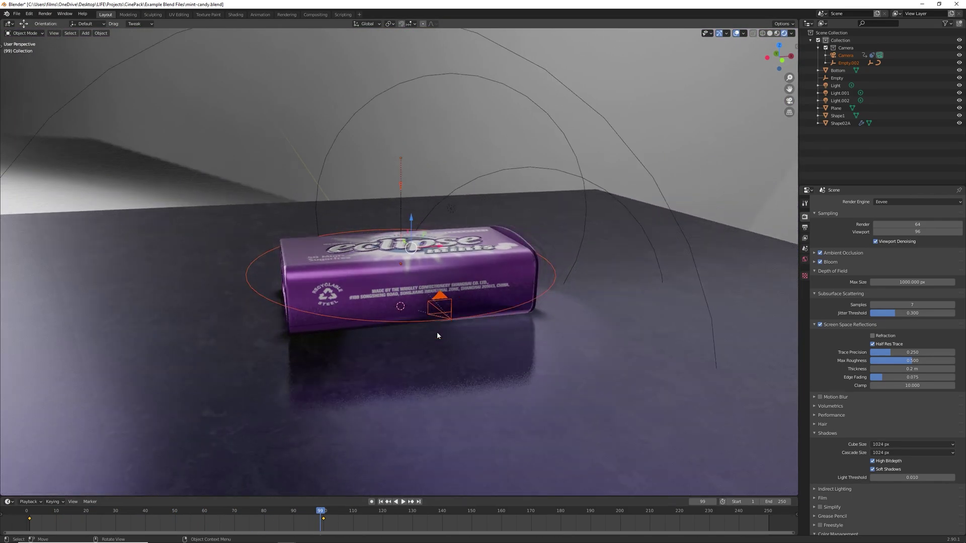
{"action": "middle_click_drag", "start_coordinate": [437, 331], "coordinate": [451, 353]}
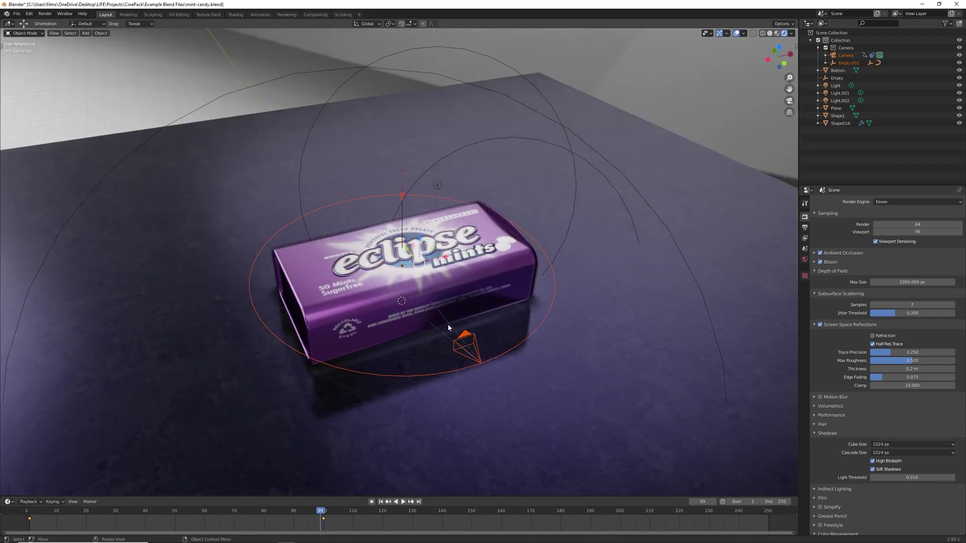
{"action": "left_click", "coordinate": [520, 345]}
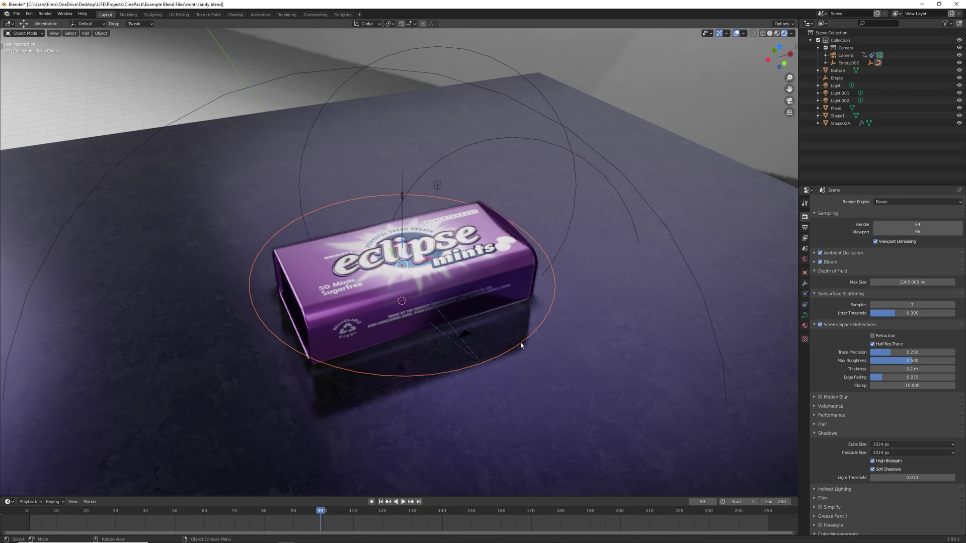
{"action": "scroll", "coordinate": [520, 353], "scroll_direction": "down", "scroll_amount": 2}
{"action": "scroll", "coordinate": [520, 353], "scroll_direction": "down", "scroll_amount": 2}
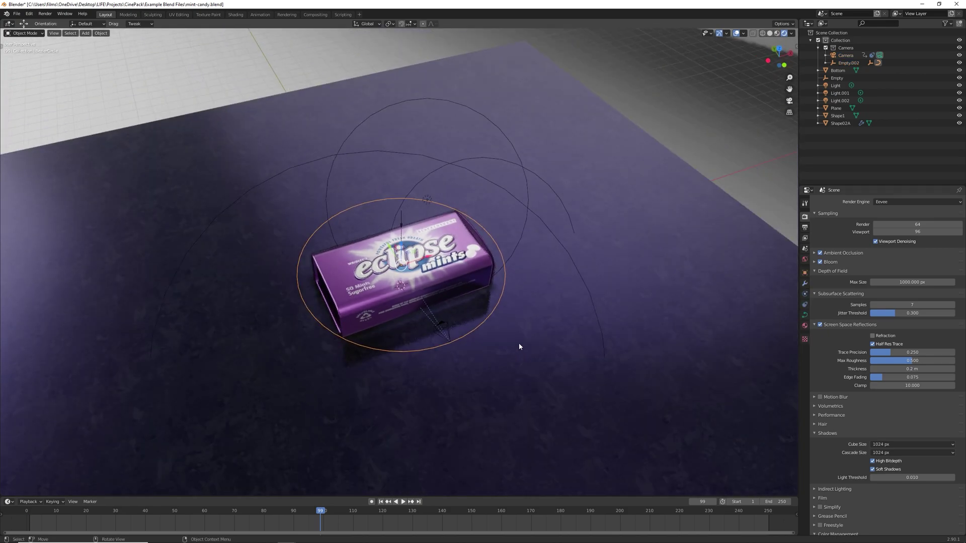
{"action": "key", "text": "s"}
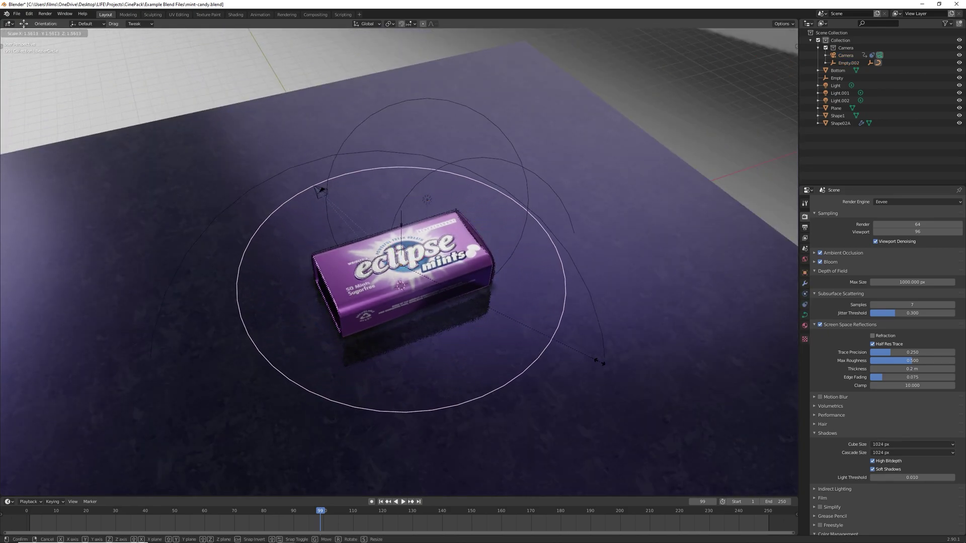
Confirm the larger path, set the second view to camera view, and scale the circle to 1.795.
{"action": "left_click", "coordinate": [654, 327]}
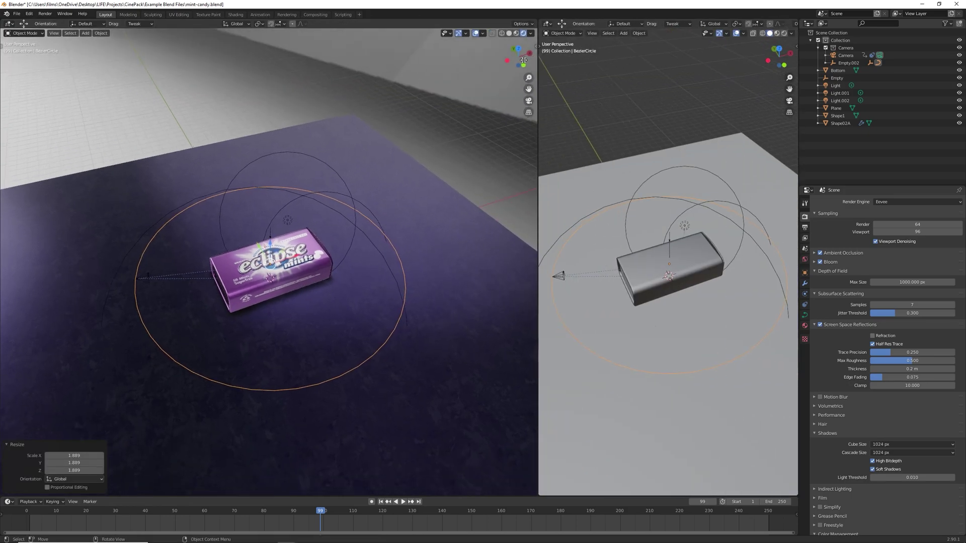
{"action": "left_click_drag", "start_coordinate": [538, 201], "coordinate": [440, 202]}
{"action": "key", "text": "KP_0"}
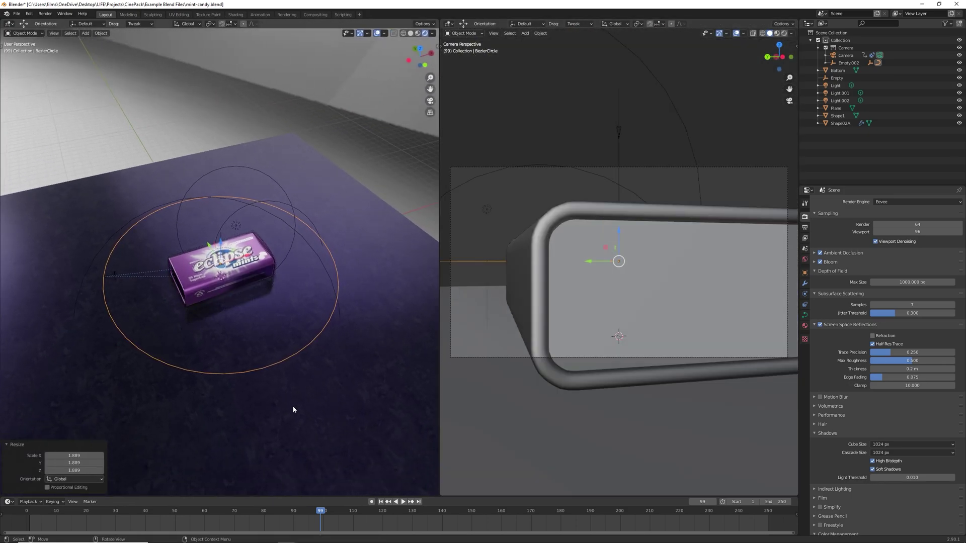
{"action": "key", "text": "s"}
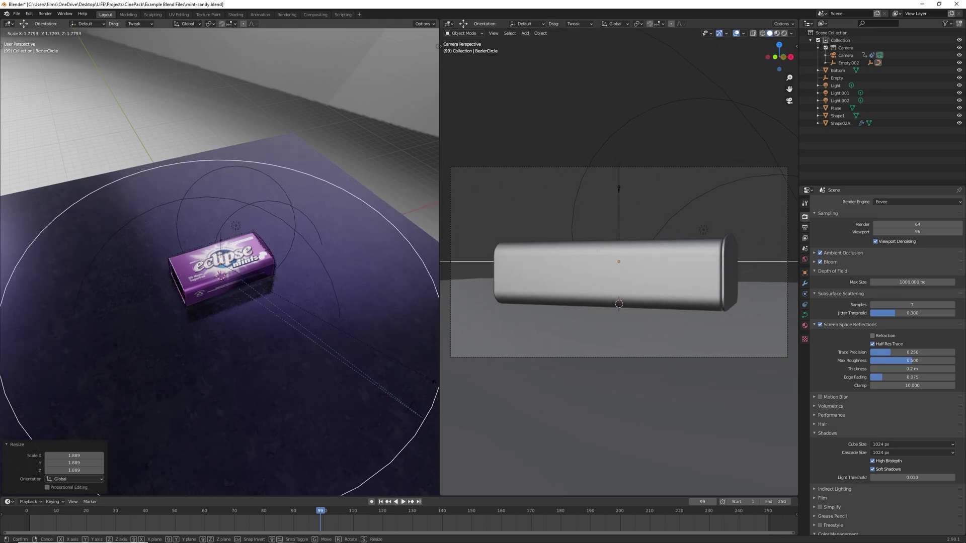
{"action": "left_click", "coordinate": [1, 427]}
Play the camera animation from the first frame to preview the orbit.
{"action": "left_click", "coordinate": [168, 521]}
{"action": "key", "text": "space"}
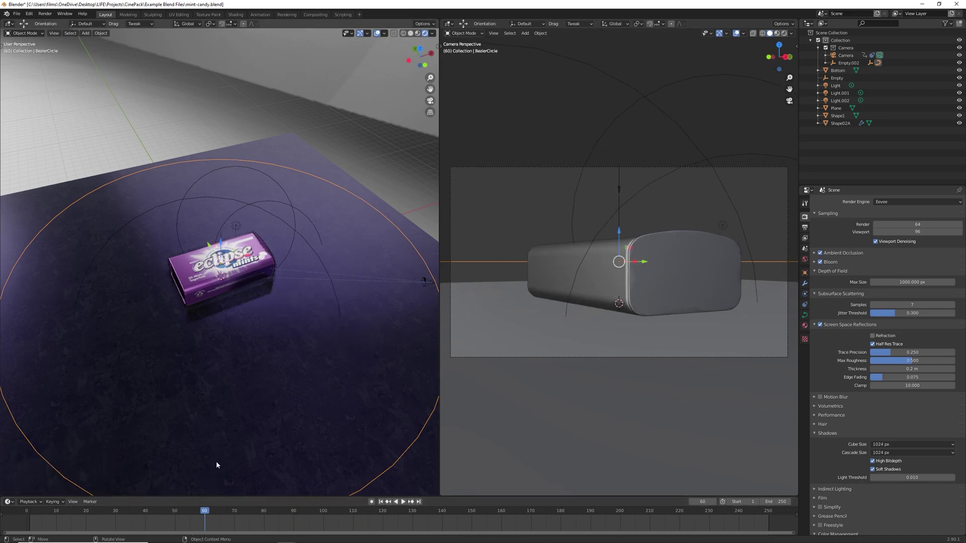
{"action": "key", "text": "Escape"}
{"action": "left_click", "coordinate": [380, 501]}
{"action": "key", "text": "space"}
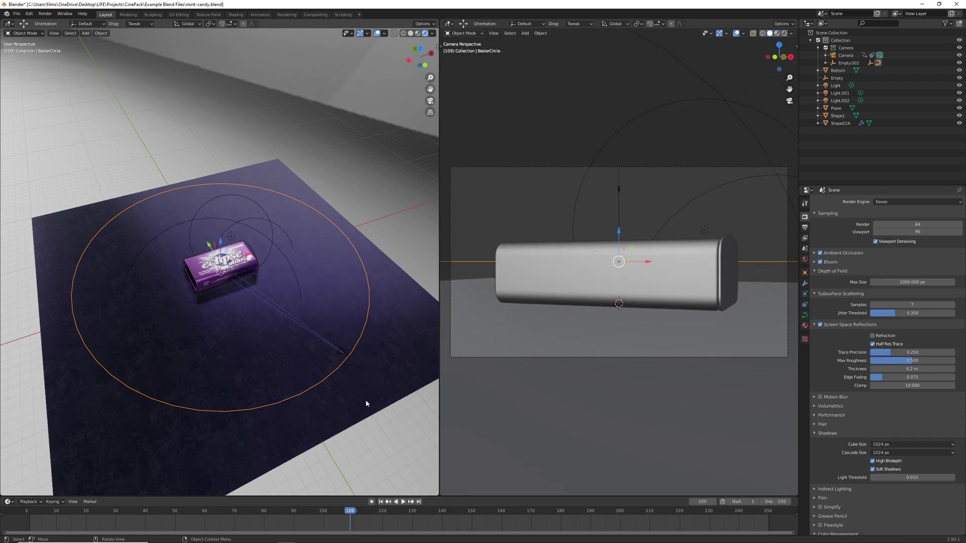
At frame 100, move the camera and keyframe its location, rotation and scale.
{"action": "left_click", "coordinate": [346, 355]}
{"action": "left_click_drag", "start_coordinate": [181, 510], "coordinate": [44, 511]}
{"action": "key", "text": "KP_7"}
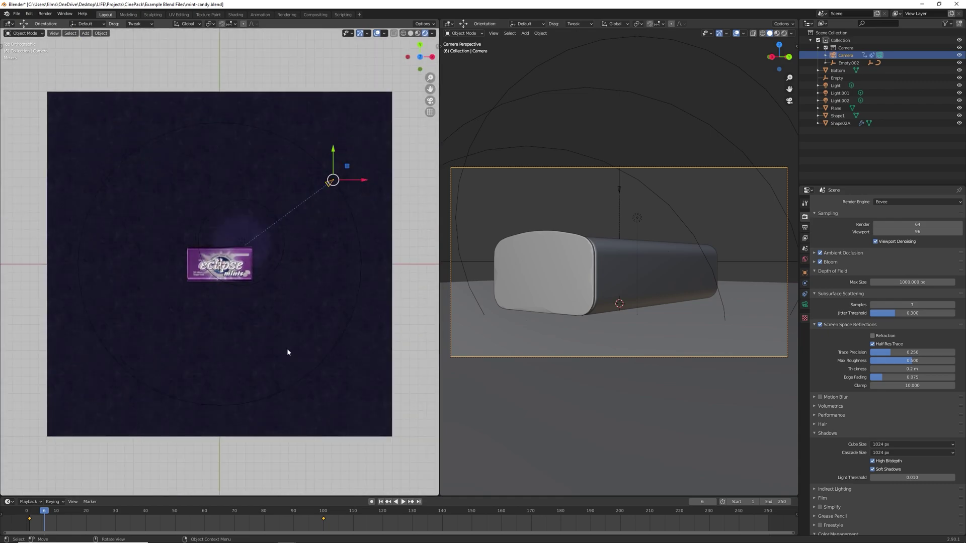
{"action": "left_click", "coordinate": [381, 502]}
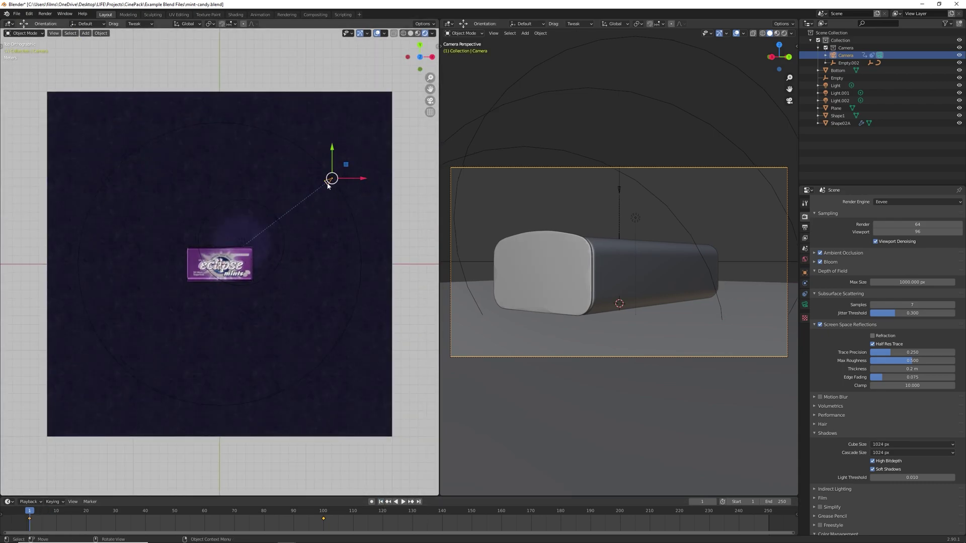
{"action": "left_click", "coordinate": [323, 513]}
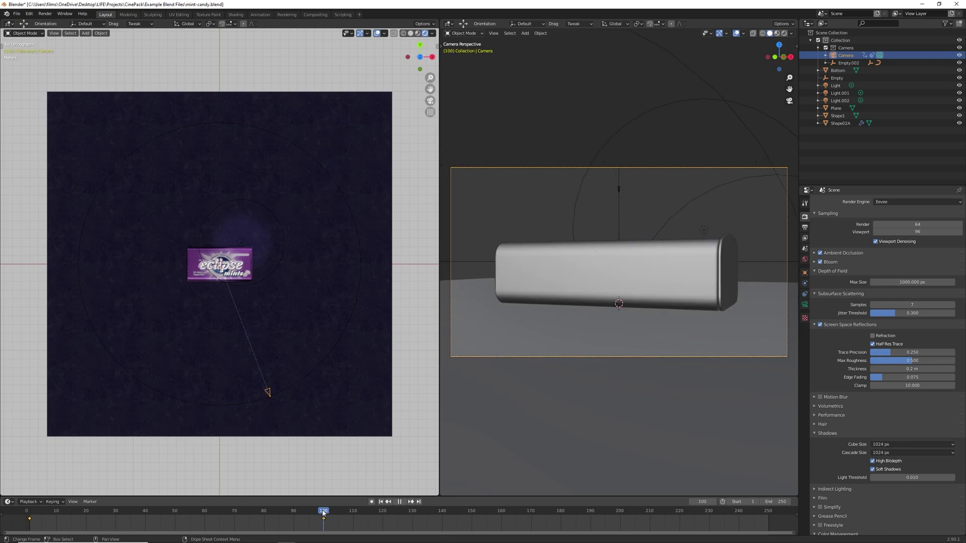
{"action": "key", "text": "g"}
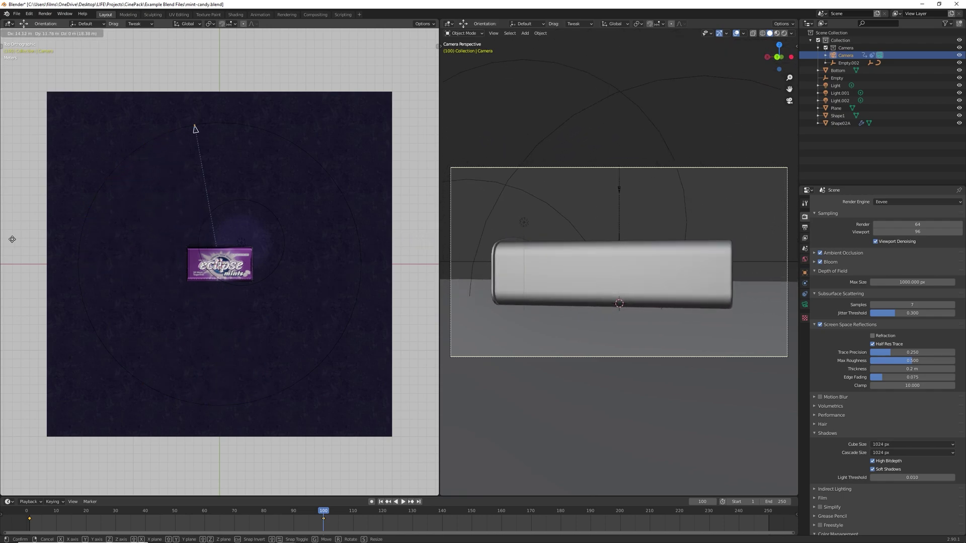
{"action": "left_click", "coordinate": [67, 253]}
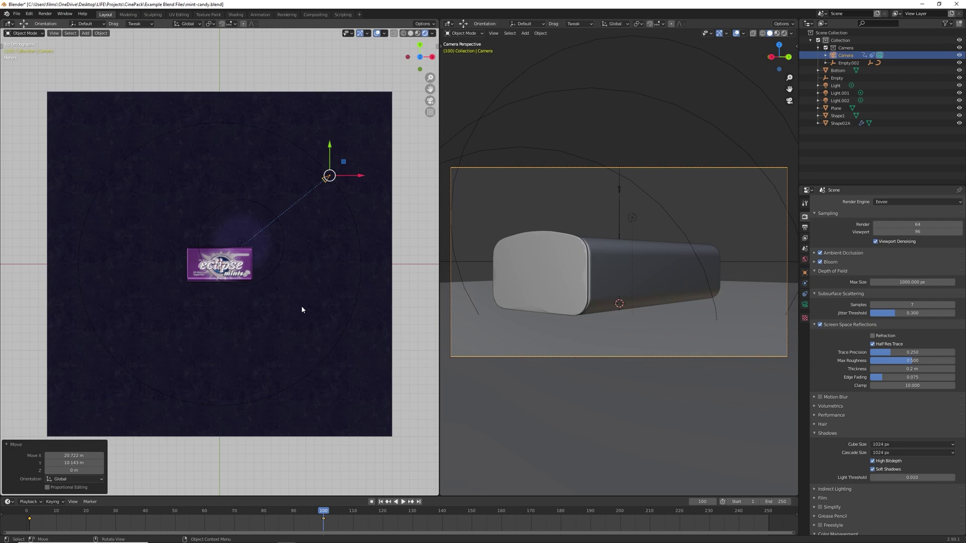
{"action": "key", "text": "i"}
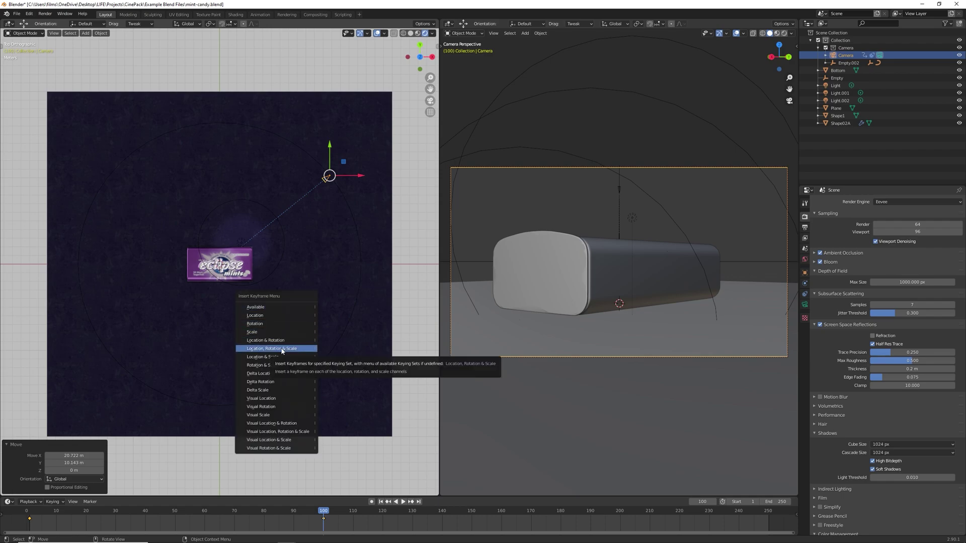
{"action": "left_click", "coordinate": [281, 349]}
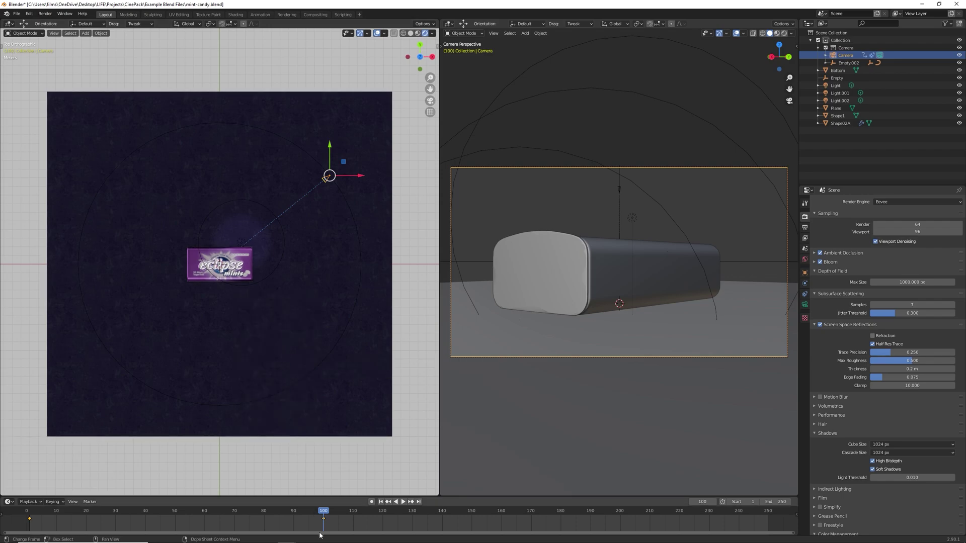
Set the scene's end frame to 200 and replay the animation from frame 1.
{"action": "left_click_drag", "start_coordinate": [322, 515], "coordinate": [16, 500]}
{"action": "key", "text": "space"}
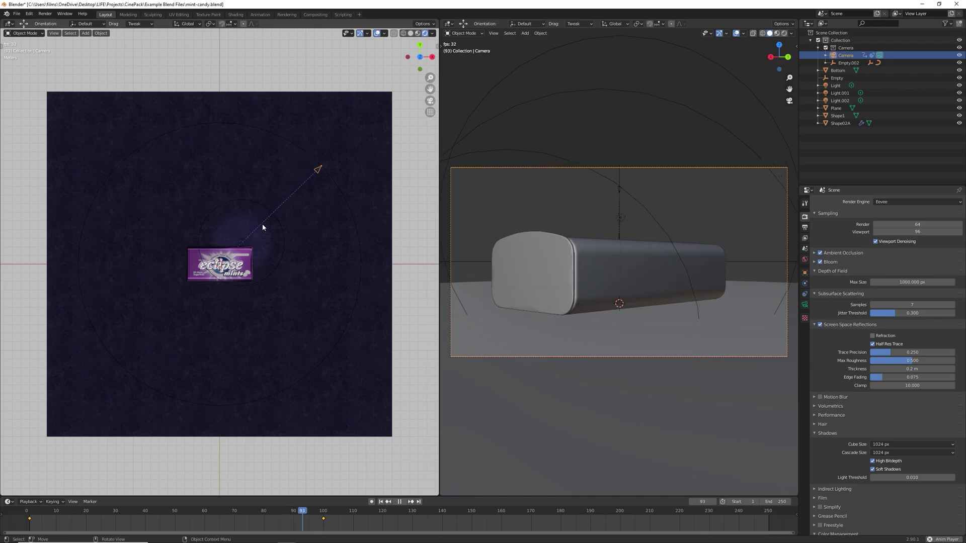
{"action": "key", "text": "space"}
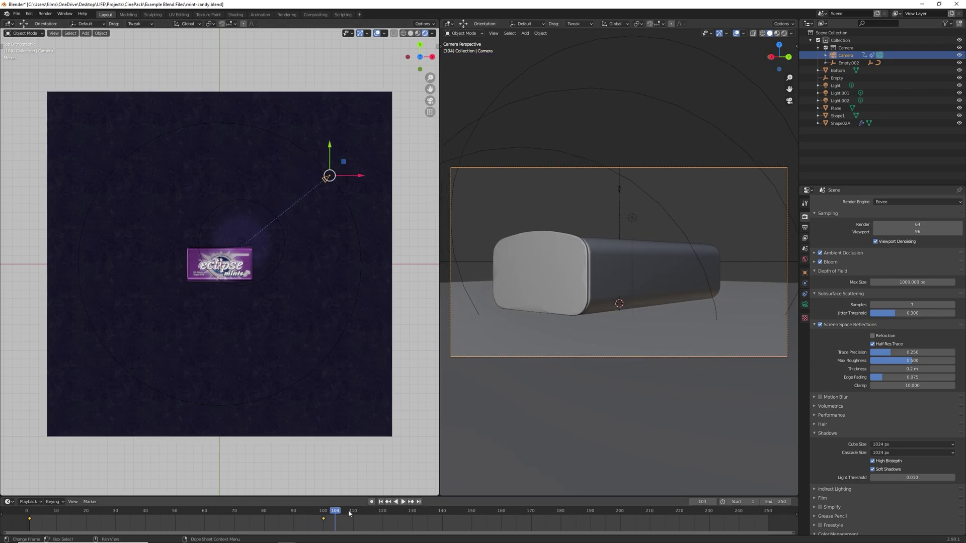
{"action": "left_click_drag", "start_coordinate": [347, 497], "coordinate": [621, 463]}
{"action": "left_click", "coordinate": [783, 449]}
{"action": "type", "text": "2"}
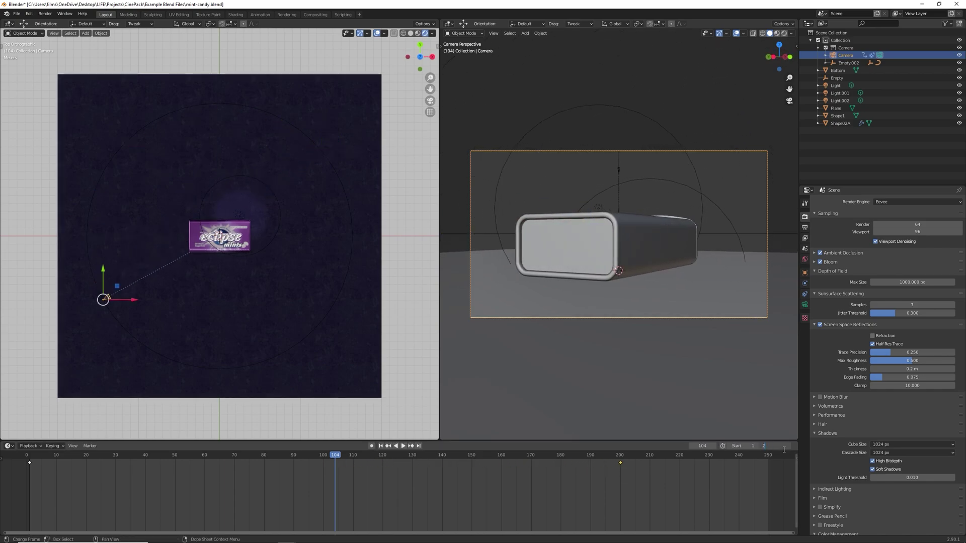
{"action": "type", "text": "00"}
{"action": "key", "text": "Return"}
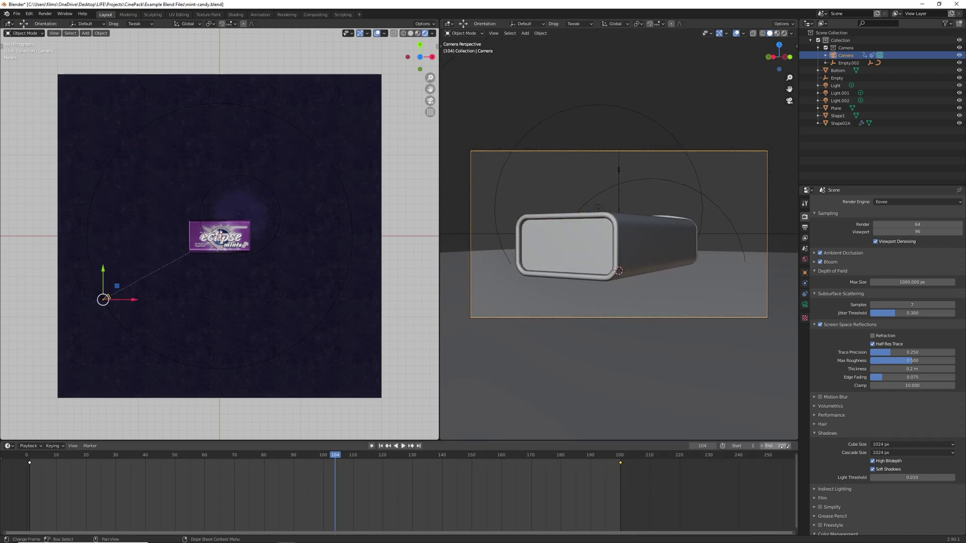
{"action": "left_click", "coordinate": [381, 446]}
{"action": "left_click", "coordinate": [403, 446]}
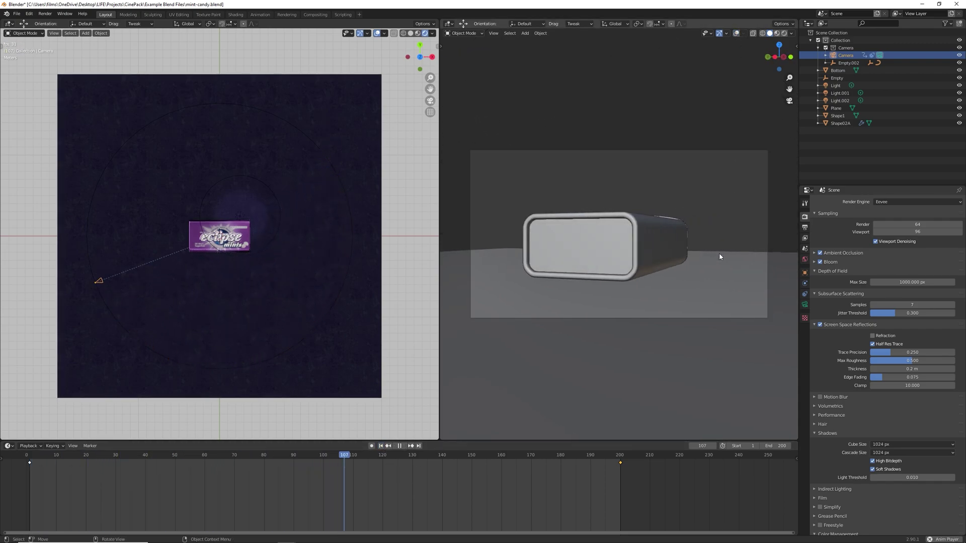
{"action": "key", "text": "space"}
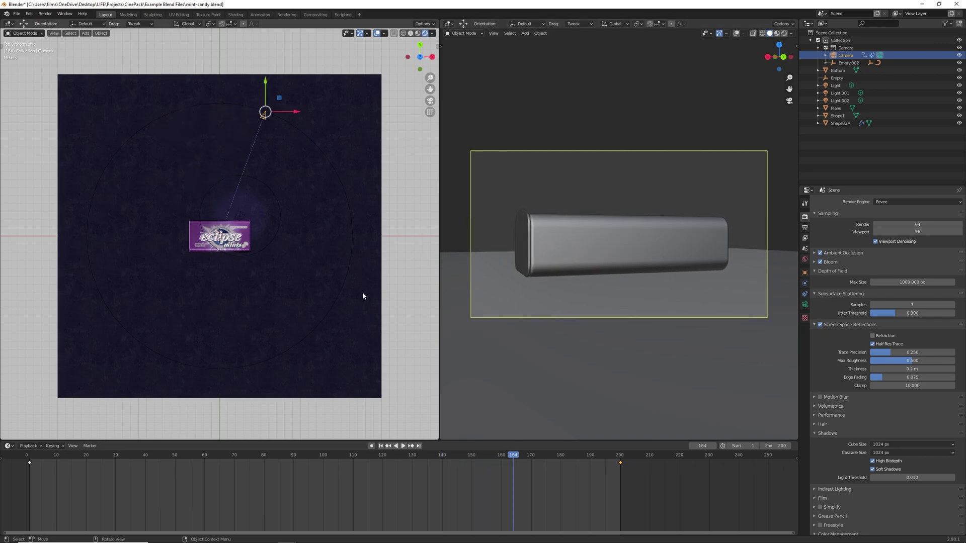
Lower the BezierCircle orbit path along the Z axis.
{"action": "middle_click_drag", "start_coordinate": [363, 296], "coordinate": [324, 248]}
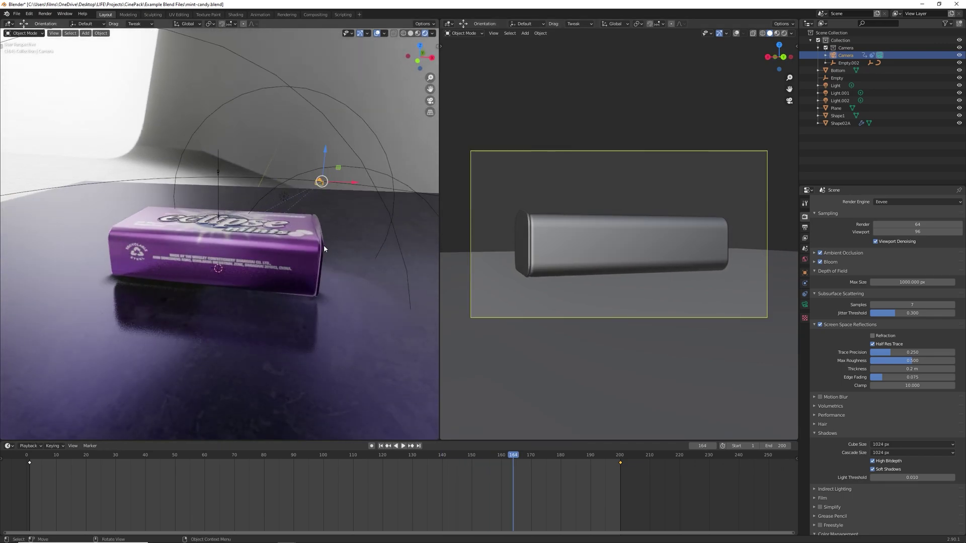
{"action": "scroll", "coordinate": [347, 249], "scroll_direction": "down", "scroll_amount": 4}
{"action": "left_click", "coordinate": [403, 218]}
{"action": "scroll", "coordinate": [377, 263], "scroll_direction": "down", "scroll_amount": 2}
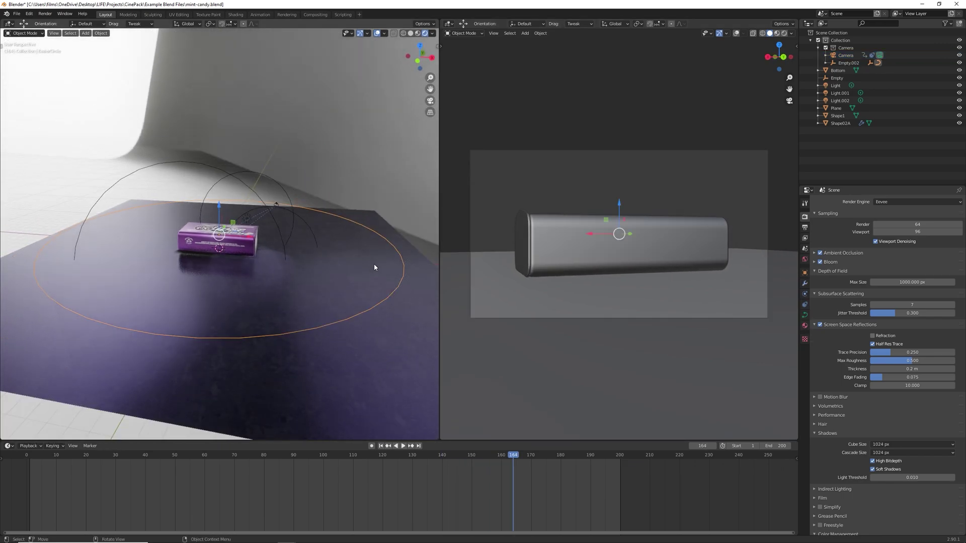
{"action": "key", "text": "g"}
{"action": "key", "text": "z"}
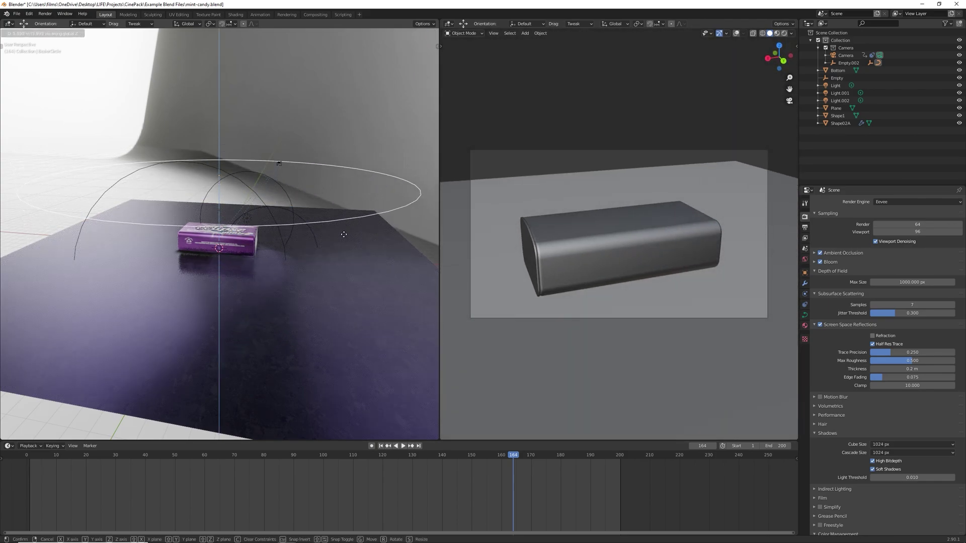
{"action": "left_click", "coordinate": [269, 275]}
In wireframe shading, select and reposition Empty.001, then return to solid shading.
{"action": "scroll", "coordinate": [269, 275], "scroll_direction": "up", "scroll_amount": 1}
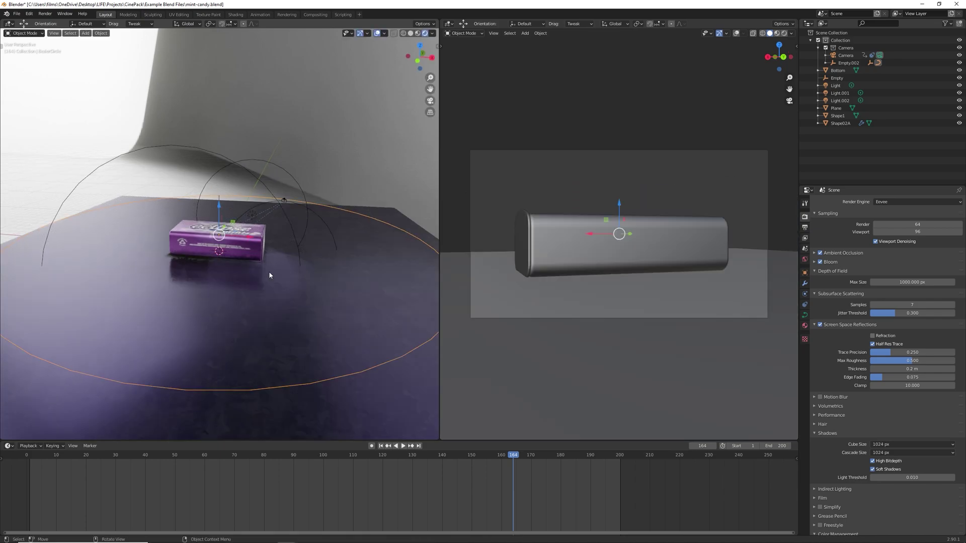
{"action": "scroll", "coordinate": [269, 275], "scroll_direction": "up", "scroll_amount": 2}
{"action": "key", "text": "shift+z"}
{"action": "scroll", "coordinate": [240, 266], "scroll_direction": "up", "scroll_amount": 5}
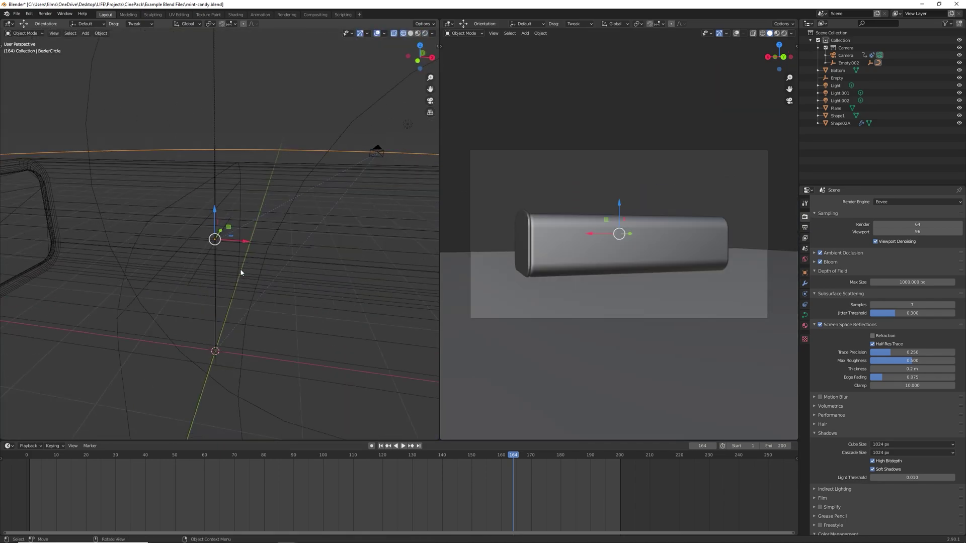
{"action": "left_click", "coordinate": [208, 263]}
{"action": "left_click", "coordinate": [205, 259]}
{"action": "key", "text": "g"}
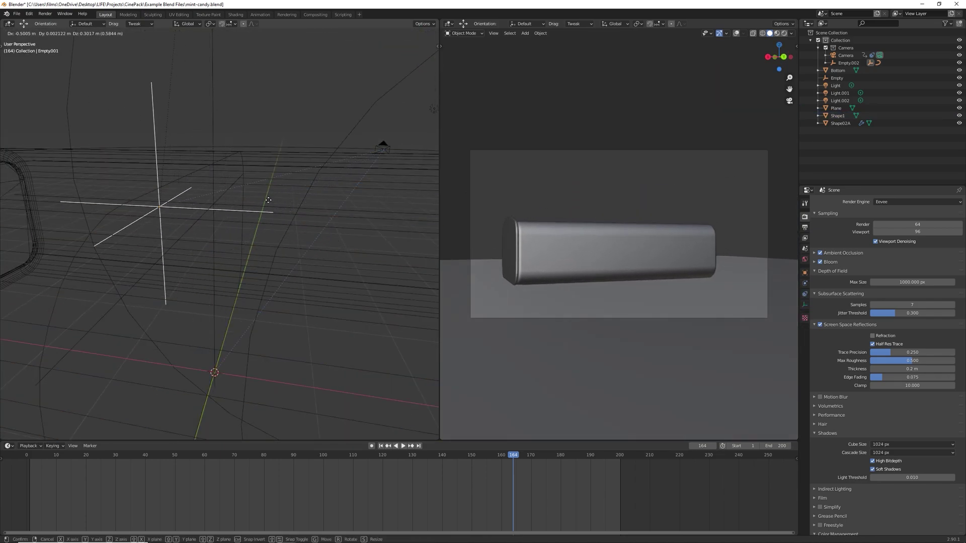
{"action": "left_click", "coordinate": [318, 225]}
{"action": "scroll", "coordinate": [318, 226], "scroll_direction": "down", "scroll_amount": 5}
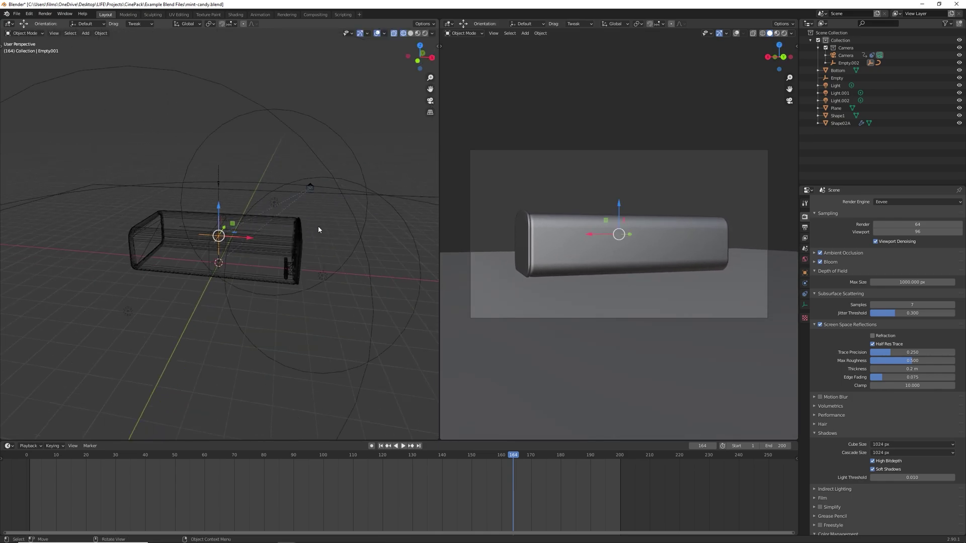
{"action": "scroll", "coordinate": [317, 229], "scroll_direction": "down", "scroll_amount": 2}
{"action": "key", "text": "z"}
{"action": "left_click", "coordinate": [411, 227]}
Raise the BezierCircle about 5.99 m along Z and rewind the animation.
{"action": "left_click", "coordinate": [392, 228]}
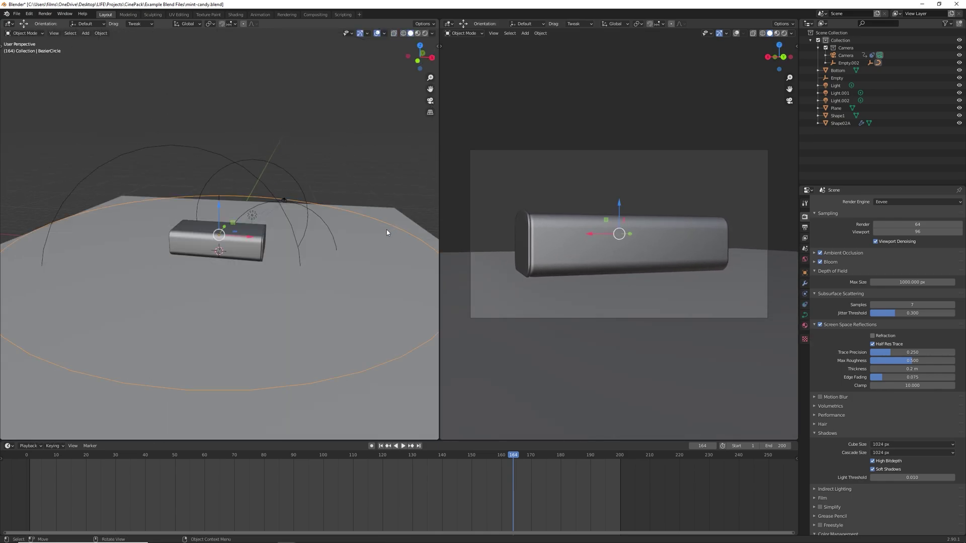
{"action": "key", "text": "g"}
{"action": "key", "text": "z"}
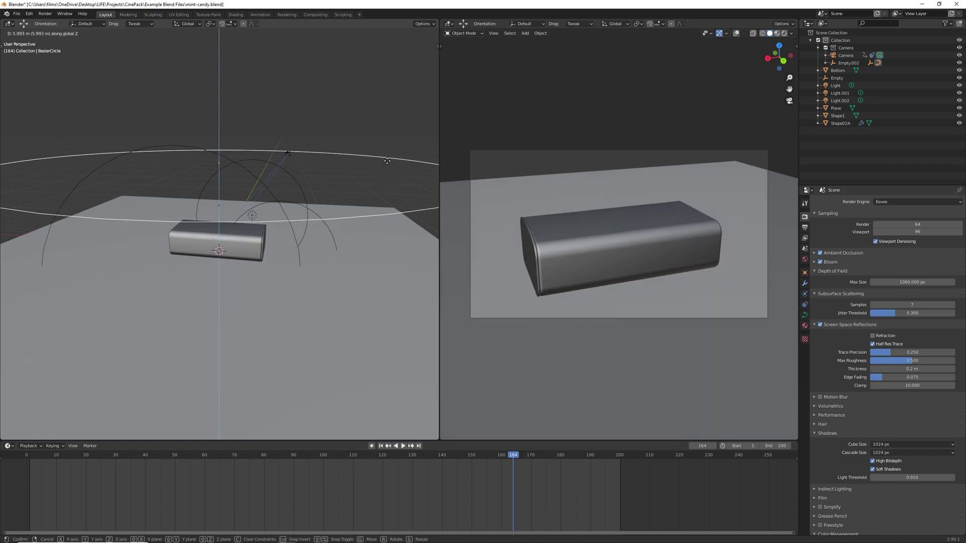
{"action": "left_click", "coordinate": [385, 160]}
{"action": "left_click_drag", "start_coordinate": [437, 456], "coordinate": [32, 455]}
Play the animation and view the left viewport in Rendered shading from a steeper angle.
{"action": "key", "text": "space"}
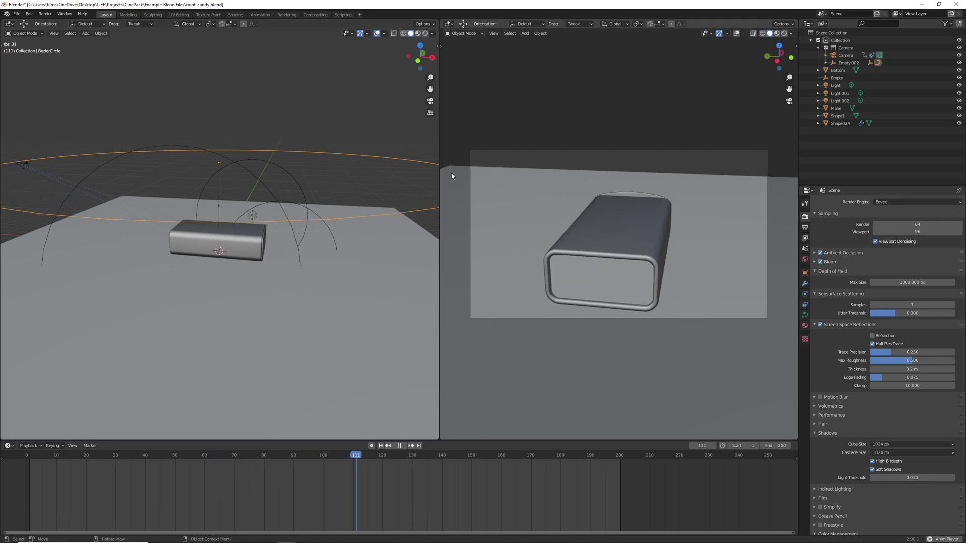
{"action": "left_click", "coordinate": [425, 33]}
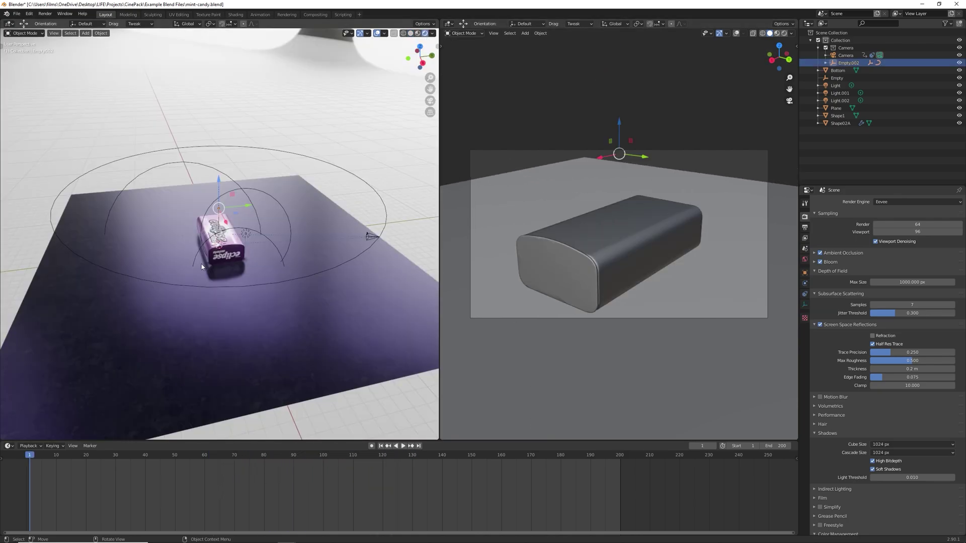
{"action": "middle_click_drag", "start_coordinate": [201, 266], "coordinate": [226, 176]}
{"action": "scroll", "coordinate": [274, 285], "scroll_direction": "up", "scroll_amount": 6}
{"action": "scroll", "coordinate": [275, 285], "scroll_direction": "down", "scroll_amount": 3}
{"action": "scroll", "coordinate": [253, 261], "scroll_direction": "up", "scroll_amount": 3}
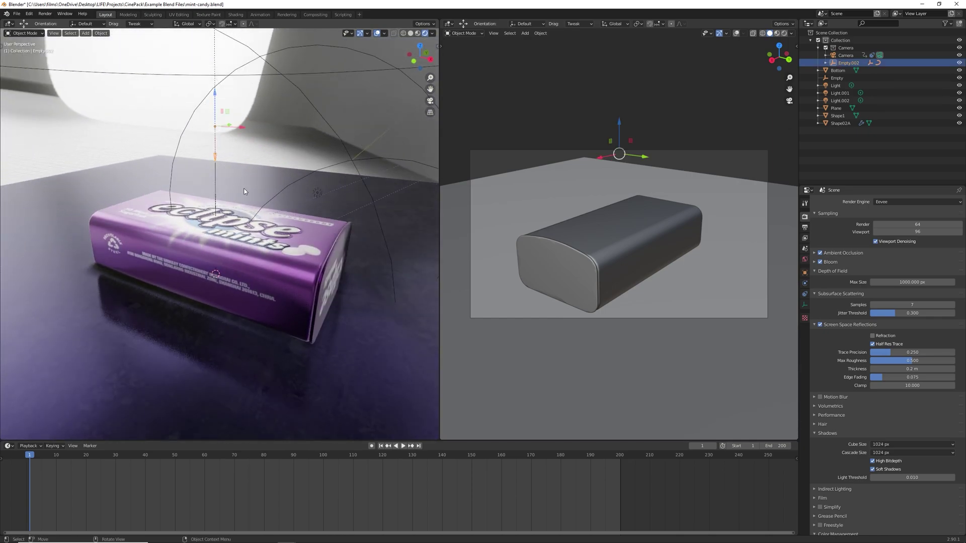
{"action": "scroll", "coordinate": [267, 211], "scroll_direction": "down", "scroll_amount": 3}
Rotate Empty.002 about its vertical Z axis.
{"action": "key", "text": "r"}
{"action": "key", "text": "z"}
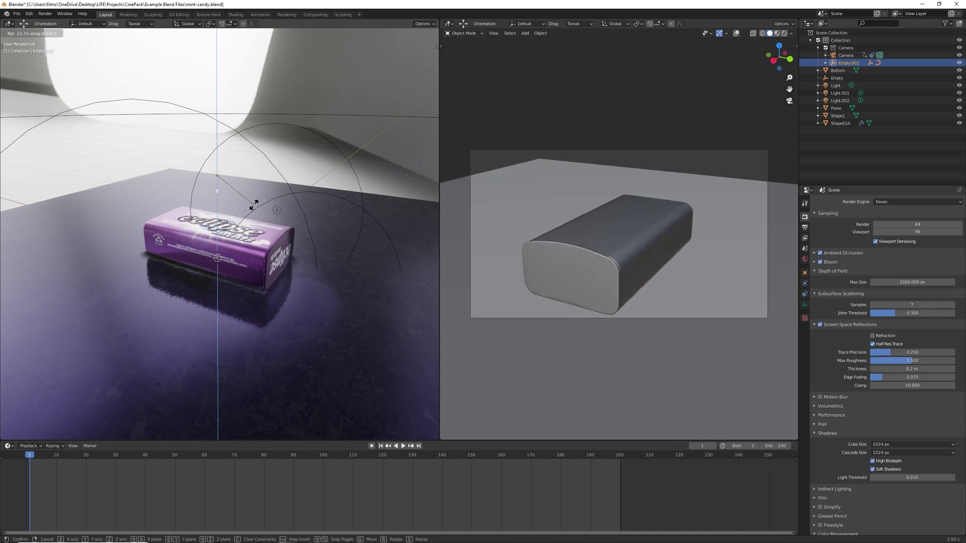
{"action": "left_click", "coordinate": [225, 179]}
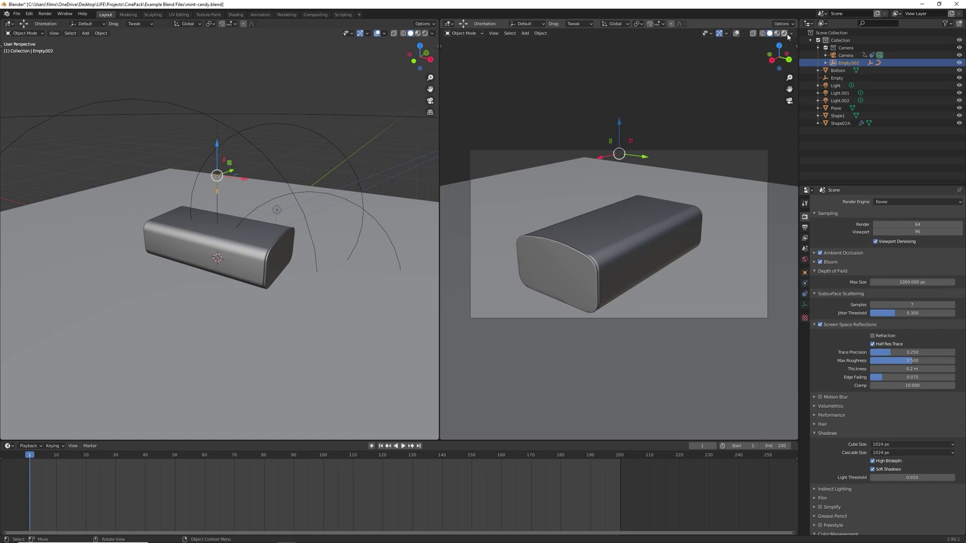
Render the camera view, scrub to frame 200, and turn Empty.002 -104° about Z.
{"action": "left_click", "coordinate": [784, 34]}
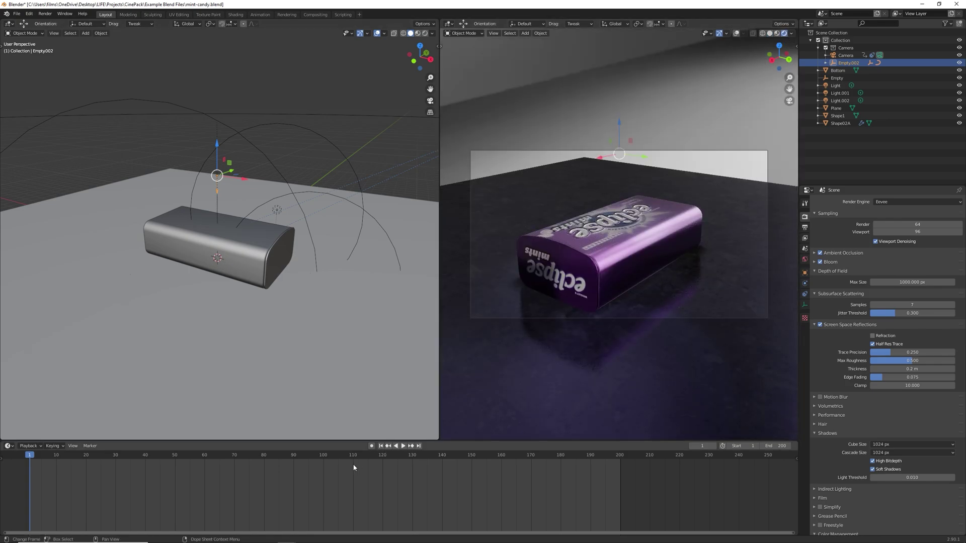
{"action": "left_click_drag", "start_coordinate": [335, 460], "coordinate": [620, 458]}
{"action": "left_click", "coordinate": [312, 117]}
{"action": "left_click", "coordinate": [216, 192]}
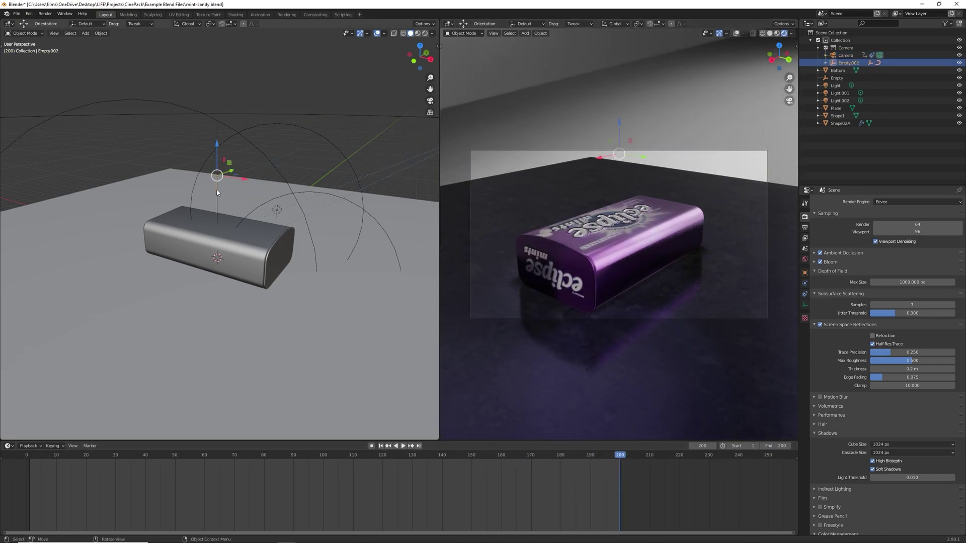
{"action": "key", "text": "r"}
{"action": "key", "text": "z"}
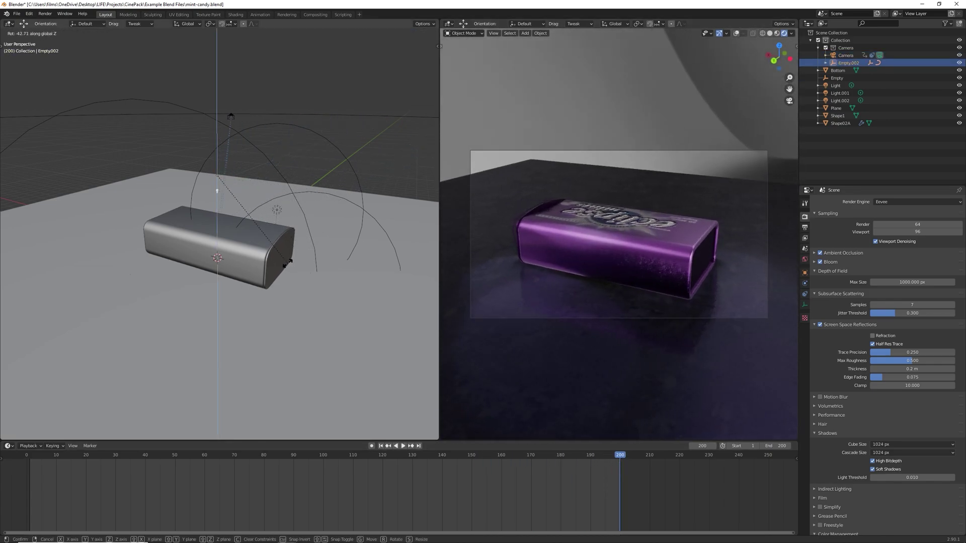
{"action": "left_click", "coordinate": [168, 273]}
In Top view, rotate Empty.002 -86° then a further -1.74° about Z.
{"action": "key", "text": "r"}
{"action": "key", "text": "z"}
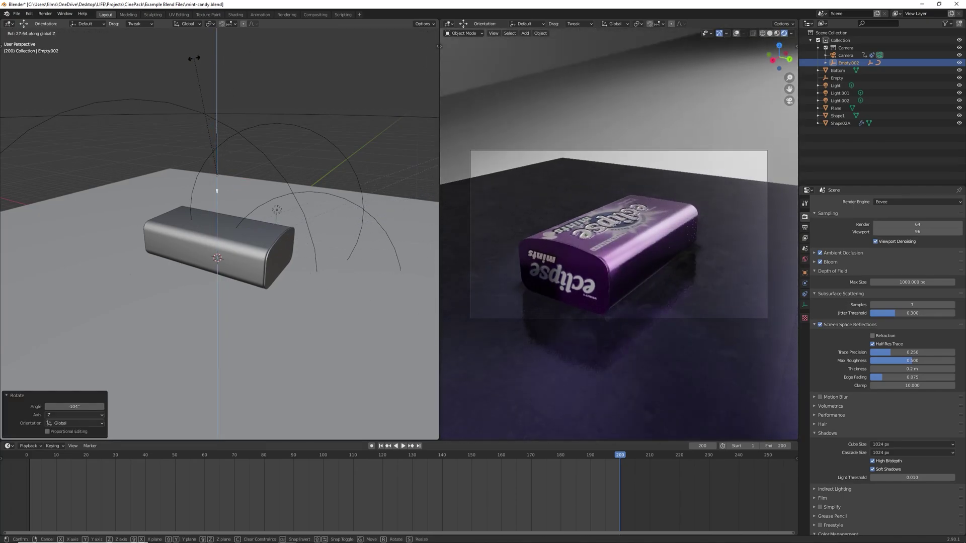
{"action": "right_click", "coordinate": [187, 275]}
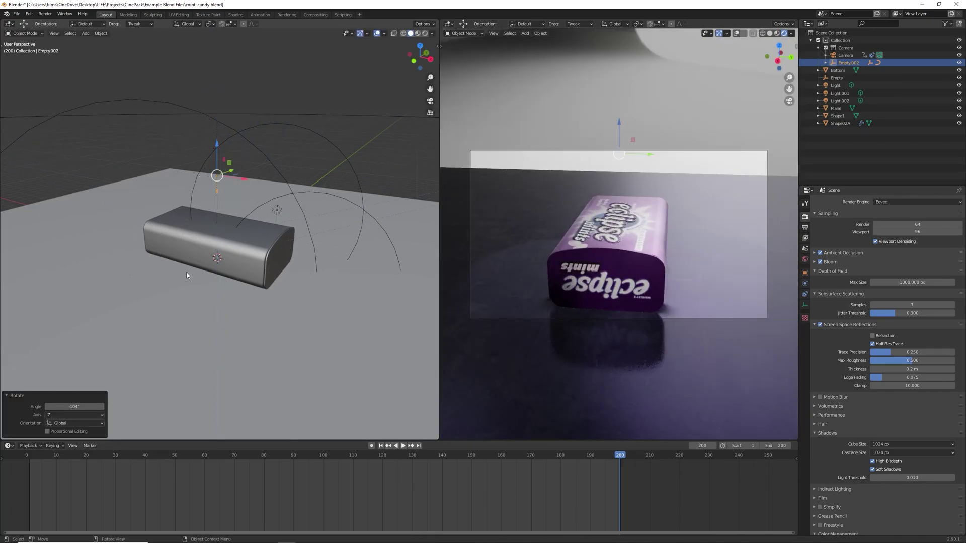
{"action": "key", "text": "KP_7"}
{"action": "key", "text": "r"}
{"action": "key", "text": "z"}
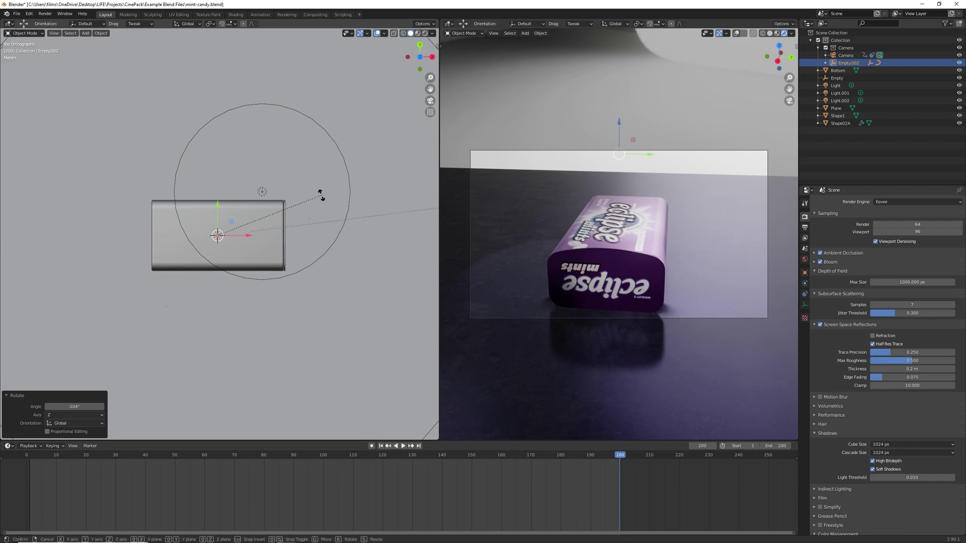
{"action": "left_click", "coordinate": [245, 293]}
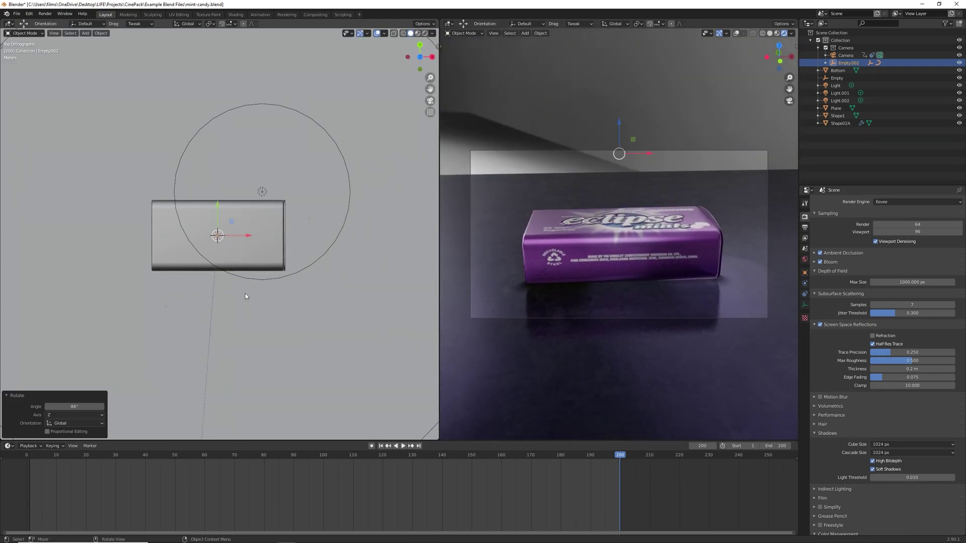
{"action": "key", "text": "r"}
{"action": "key", "text": "z"}
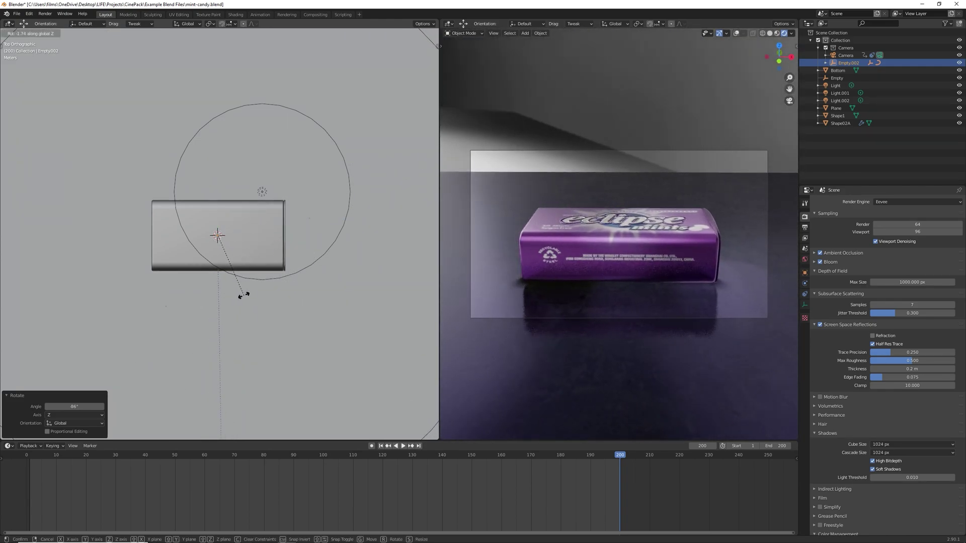
{"action": "left_click", "coordinate": [244, 295]}
{"action": "middle_click_drag", "start_coordinate": [352, 280], "coordinate": [309, 175]}
{"action": "scroll", "coordinate": [309, 175], "scroll_direction": "down", "scroll_amount": 4}
Raise the BezierCircle along Z to 7.3454 m.
{"action": "left_click", "coordinate": [318, 152]}
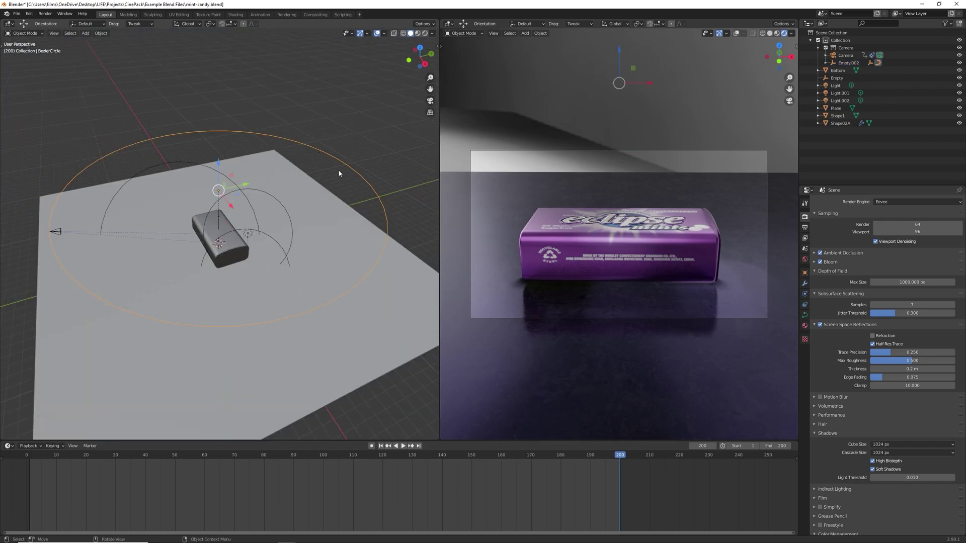
{"action": "key", "text": "g"}
{"action": "key", "text": "z"}
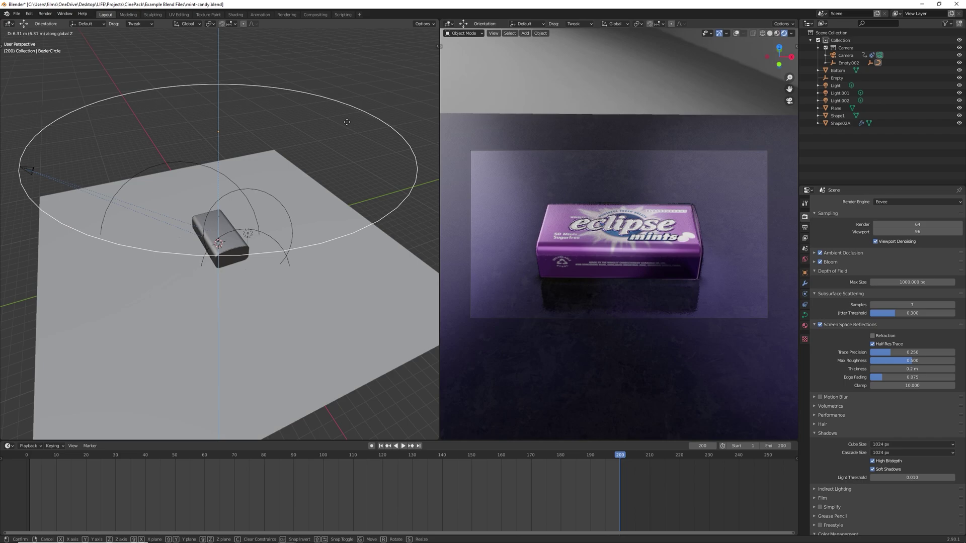
{"action": "left_click", "coordinate": [341, 111]}
Set the camera's focal length to 80 mm and play the animation from frame 1.
{"action": "left_click", "coordinate": [26, 158]}
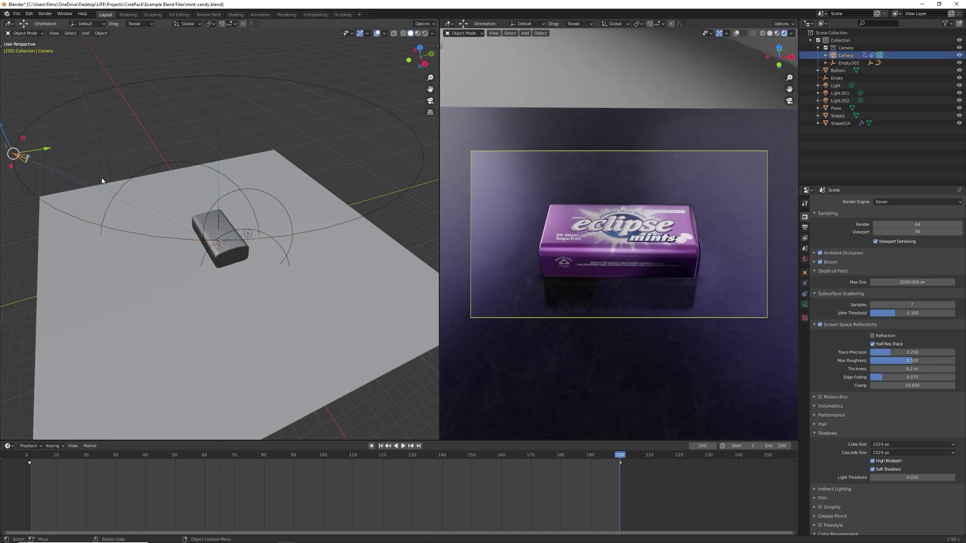
{"action": "left_click", "coordinate": [805, 303]}
{"action": "left_click", "coordinate": [929, 237]}
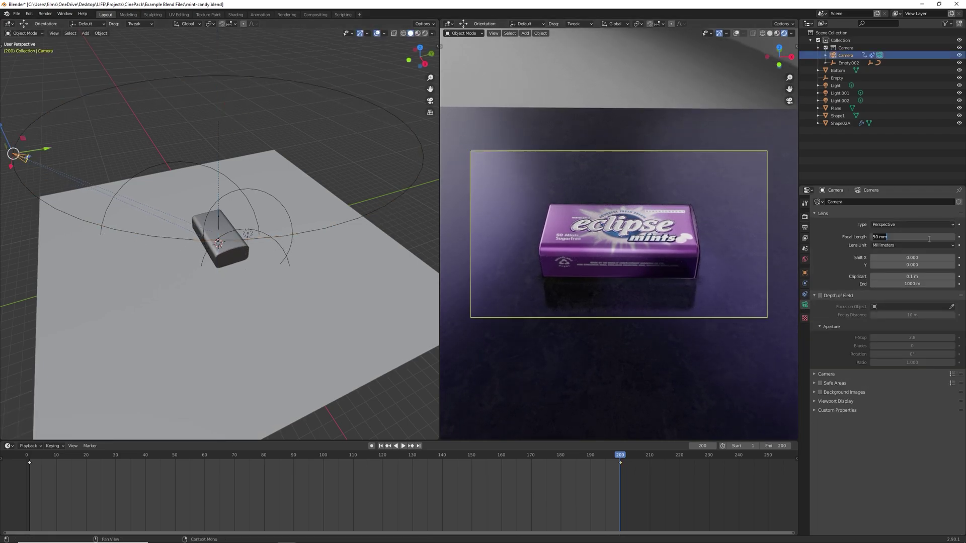
{"action": "type", "text": "80"}
{"action": "key", "text": "Return"}
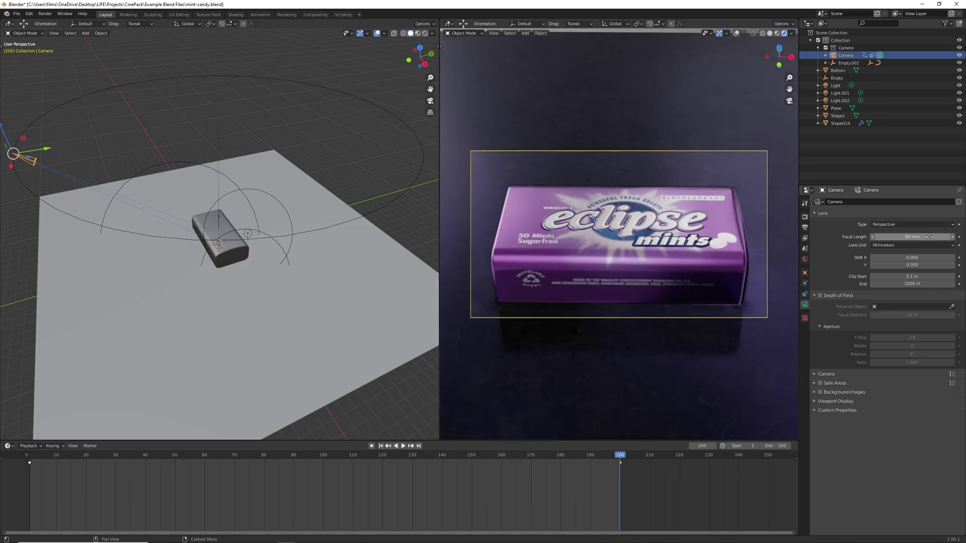
{"action": "left_click", "coordinate": [381, 446]}
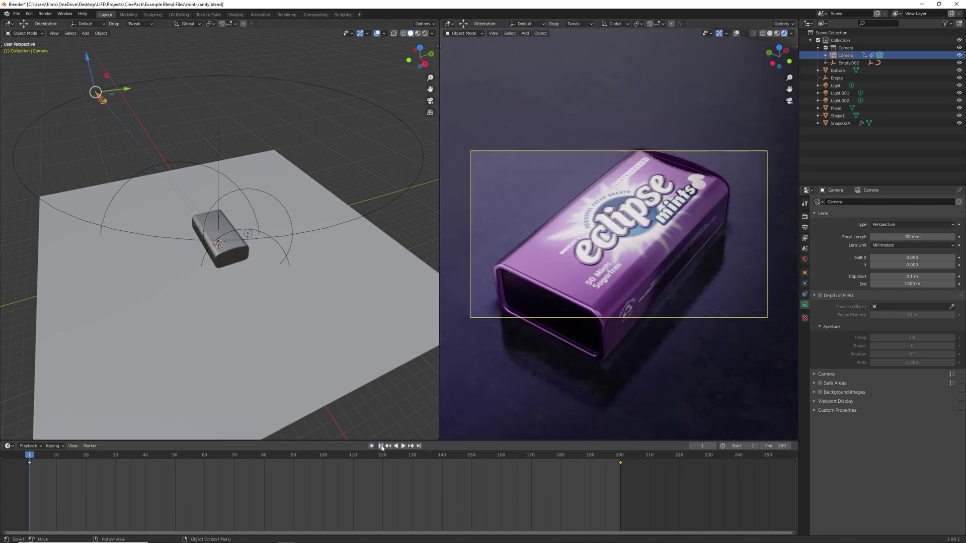
{"action": "key", "text": "space"}
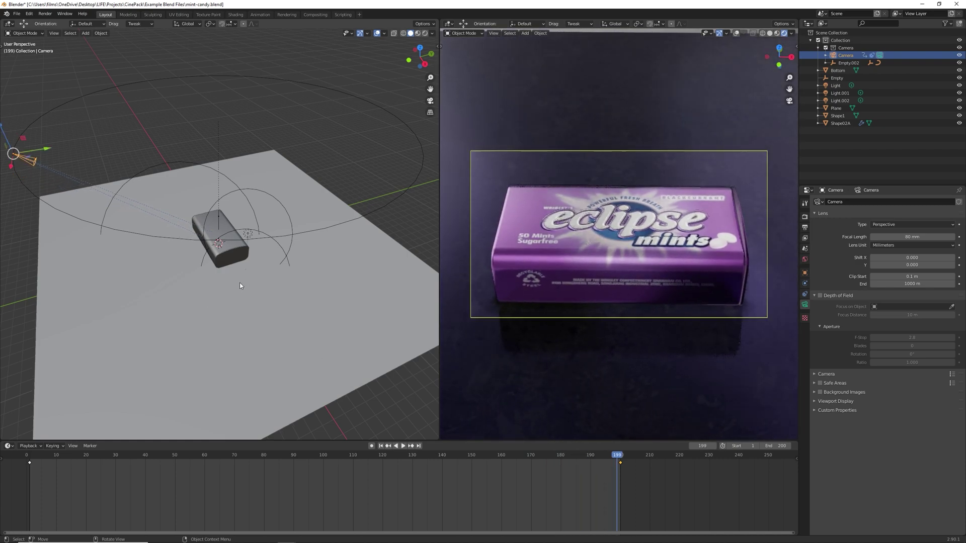
Quit Blender and open cinematic-moon.blend from File Explorer.
{"action": "left_click", "coordinate": [957, 4]}
{"action": "left_click", "coordinate": [498, 289]}
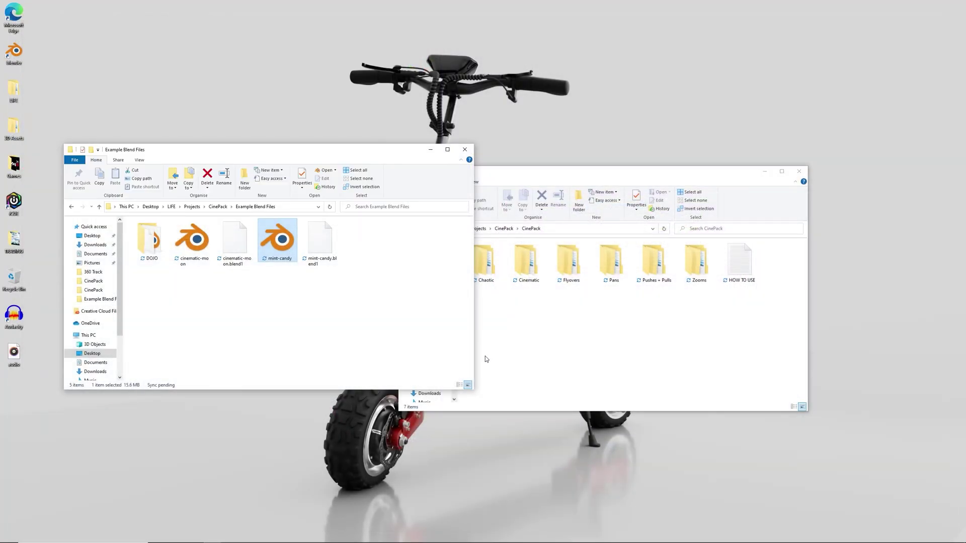
{"action": "double_click", "coordinate": [193, 240]}
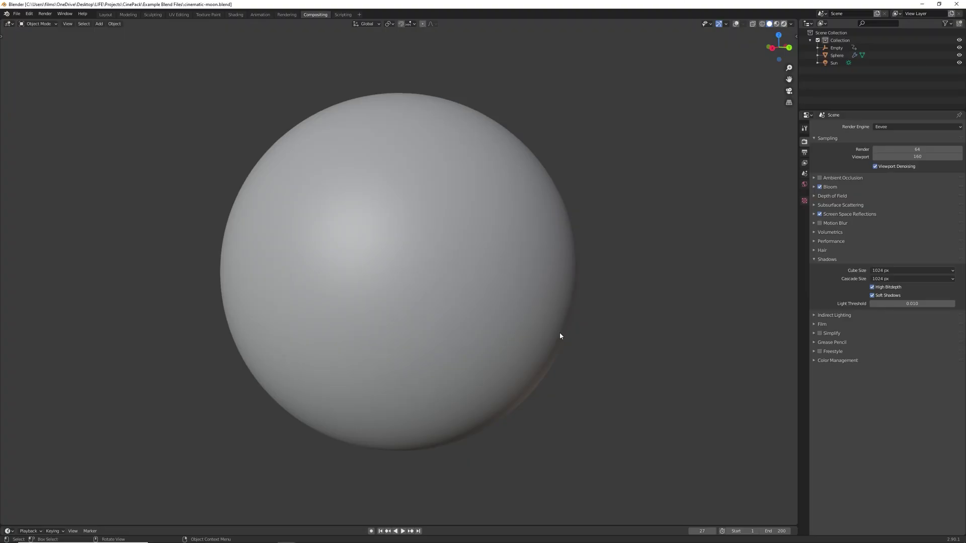
Preview the moon in rendered shading and orbit around it.
{"action": "key", "text": "z"}
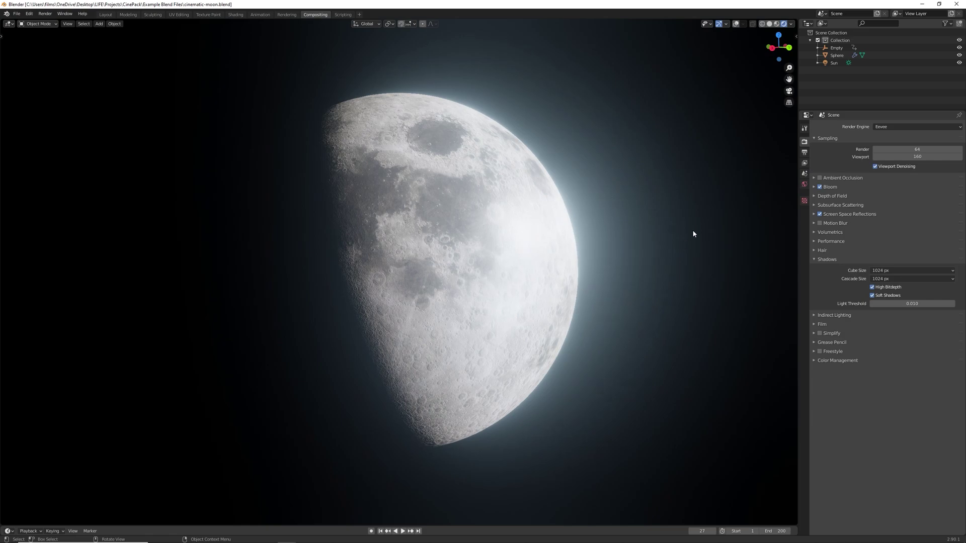
{"action": "middle_click_drag", "start_coordinate": [694, 233], "coordinate": [664, 233]}
{"action": "scroll", "coordinate": [664, 233], "scroll_direction": "down", "scroll_amount": 4}
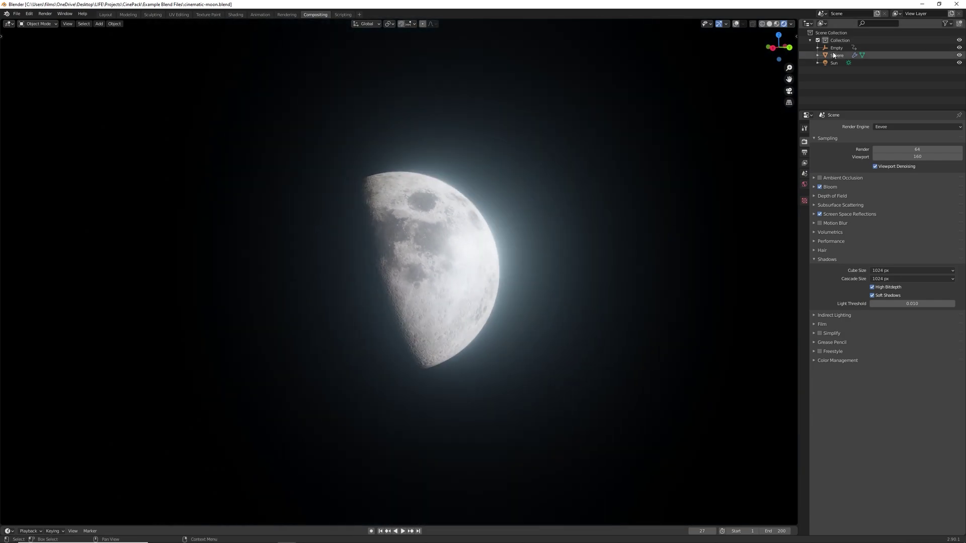
Return the viewport to solid shading with overlays on and orbit around the sphere.
{"action": "left_click", "coordinate": [769, 24]}
{"action": "left_click", "coordinate": [736, 23]}
{"action": "scroll", "coordinate": [633, 214], "scroll_direction": "down", "scroll_amount": 8}
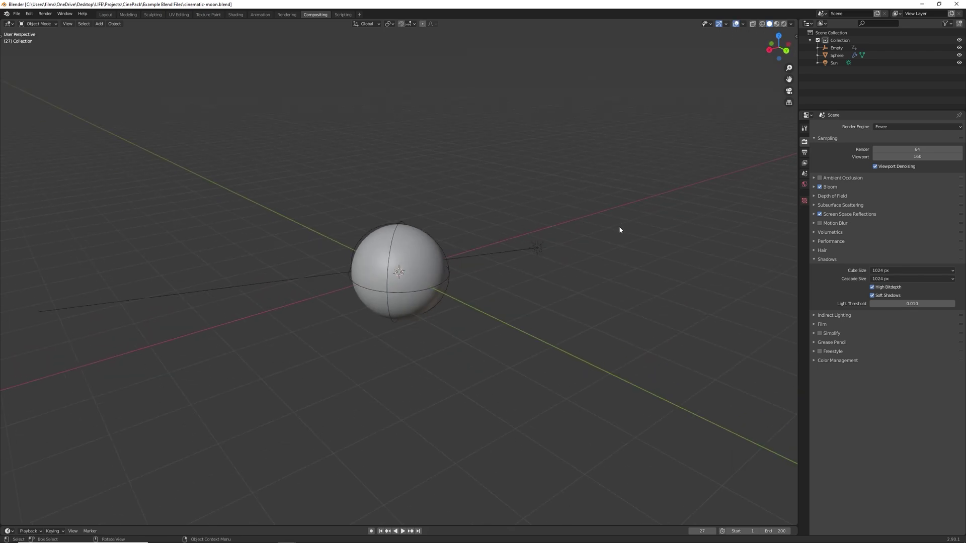
{"action": "scroll", "coordinate": [403, 302], "scroll_direction": "up", "scroll_amount": 2}
{"action": "scroll", "coordinate": [306, 307], "scroll_direction": "up", "scroll_amount": 1}
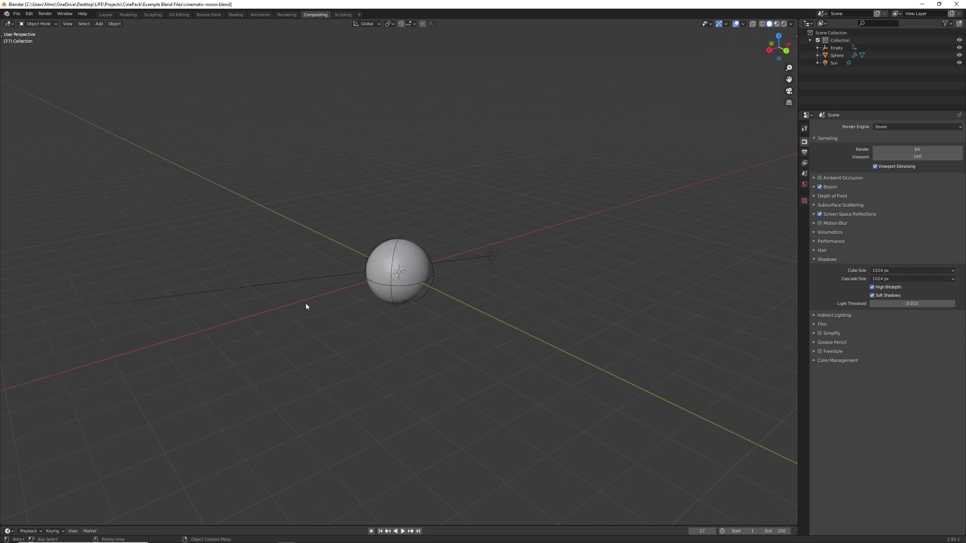
{"action": "scroll", "coordinate": [308, 301], "scroll_direction": "up", "scroll_amount": 3}
{"action": "middle_click_drag", "start_coordinate": [393, 319], "coordinate": [3, 50]}
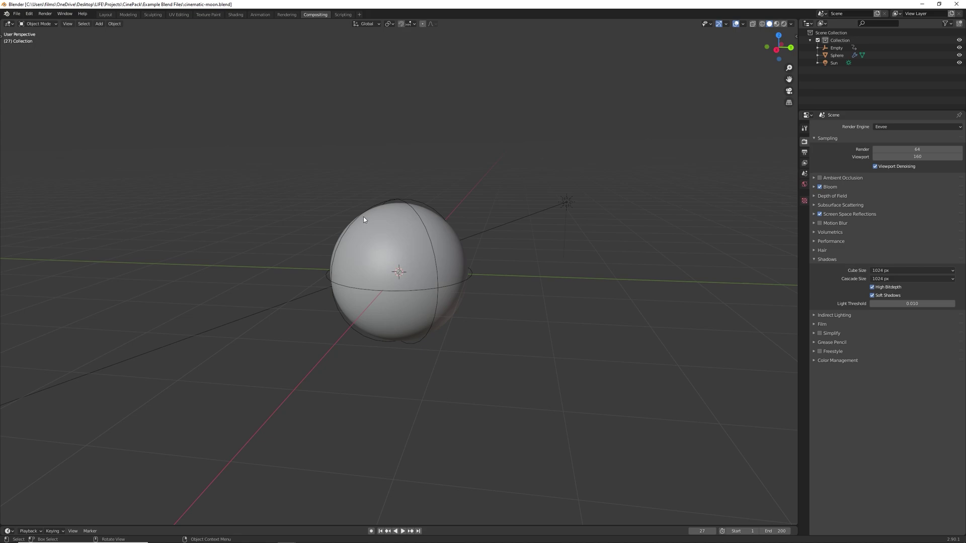
{"action": "left_click", "coordinate": [17, 14]}
Append the Camera collection from CinePack's Cinematic\Push Forward Pan Up\Push_Forward_Pan_Up.blend.
{"action": "left_click", "coordinate": [31, 97]}
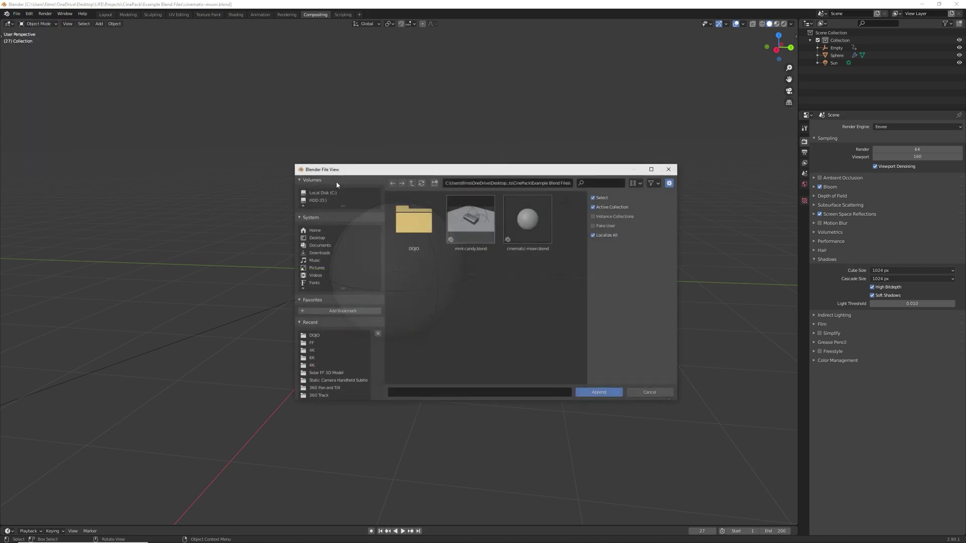
{"action": "key", "text": "BackSpace"}
{"action": "key", "text": "BackSpace"}
{"action": "double_click", "coordinate": [503, 236]}
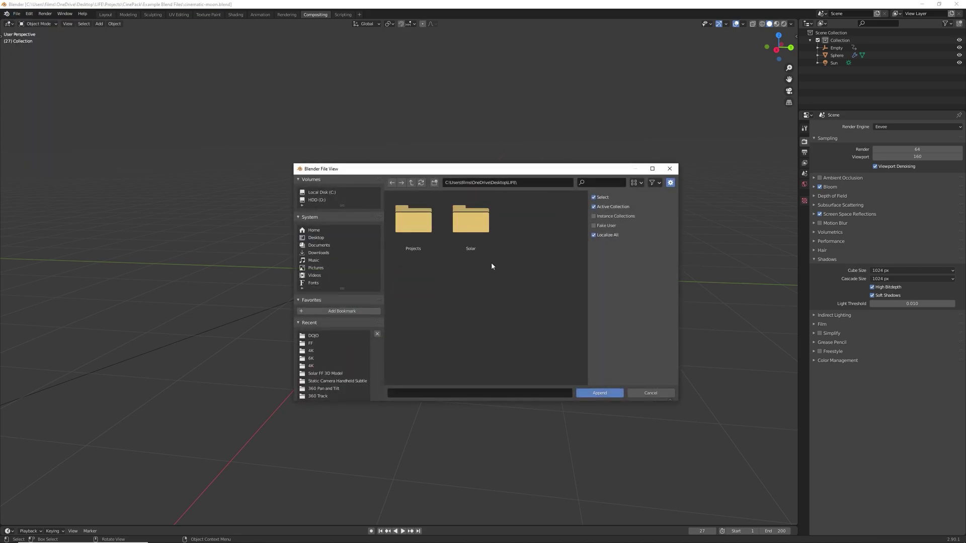
{"action": "key", "text": "BackSpace"}
{"action": "double_click", "coordinate": [471, 221]}
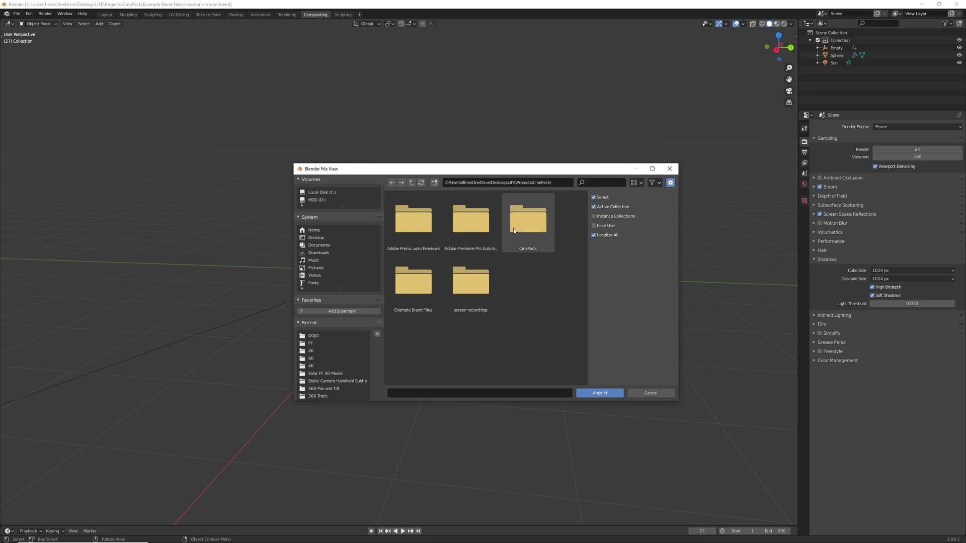
{"action": "double_click", "coordinate": [528, 221]}
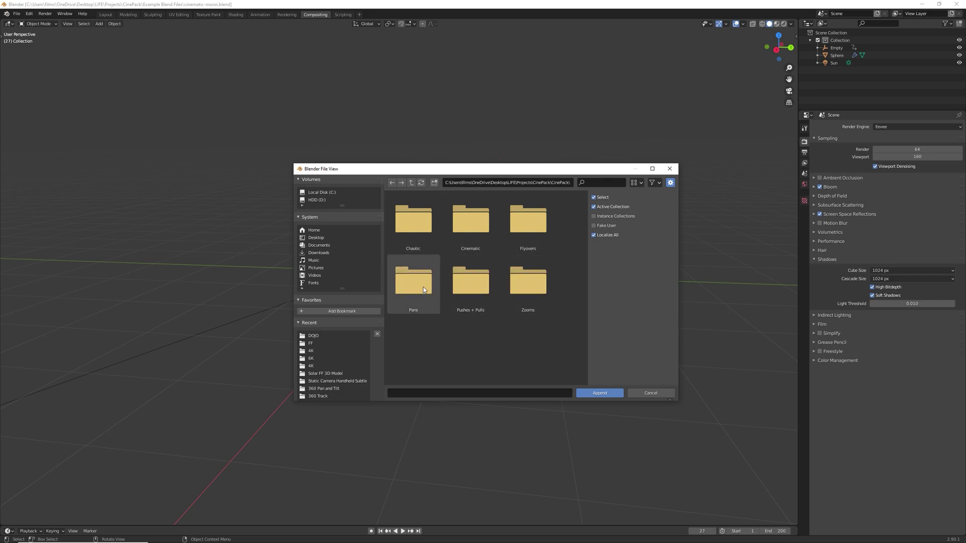
{"action": "double_click", "coordinate": [476, 238]}
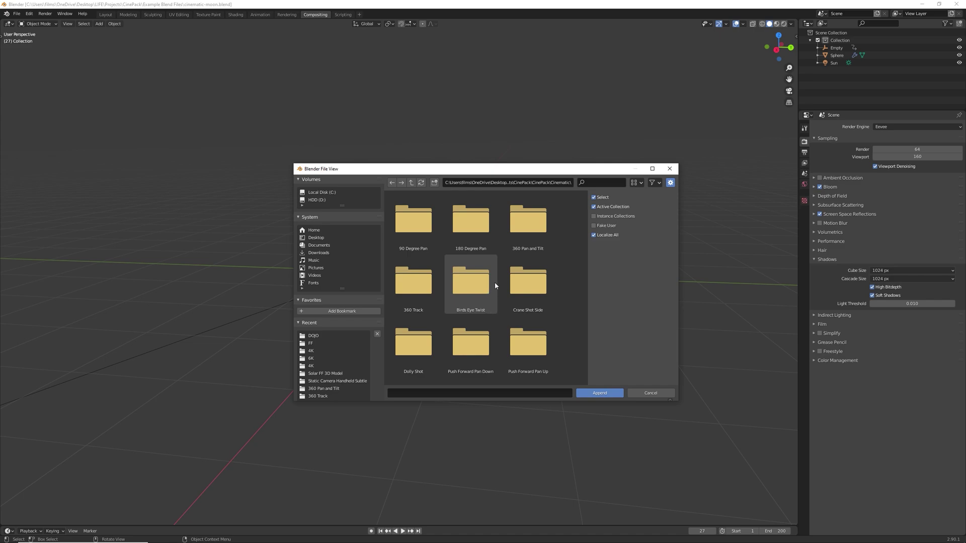
{"action": "scroll", "coordinate": [494, 282], "scroll_direction": "down", "scroll_amount": 2}
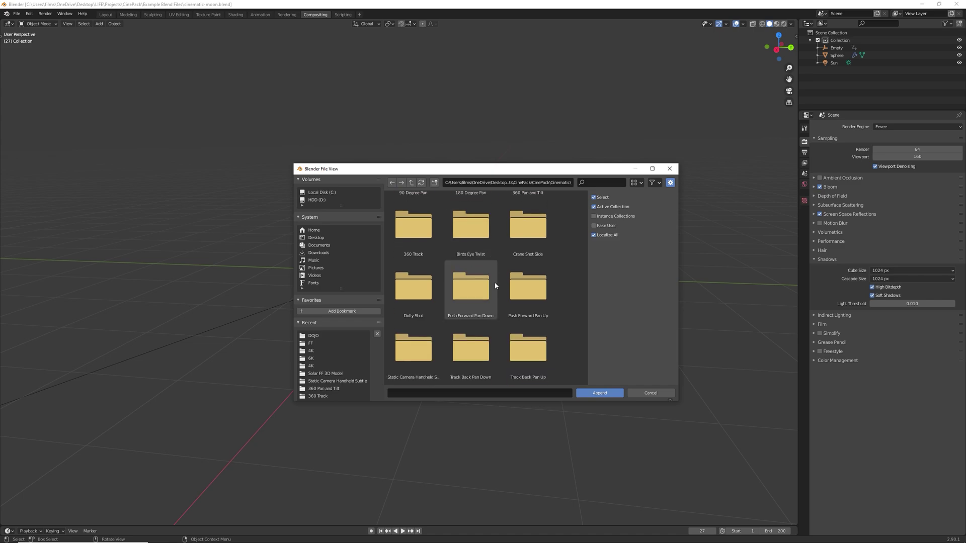
{"action": "double_click", "coordinate": [540, 296]}
{"action": "double_click", "coordinate": [413, 219]}
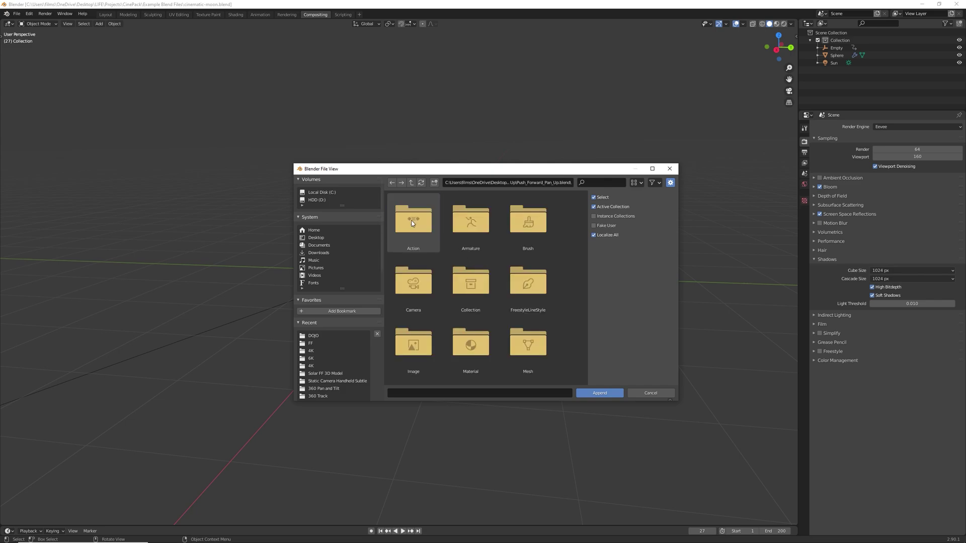
{"action": "double_click", "coordinate": [464, 286]}
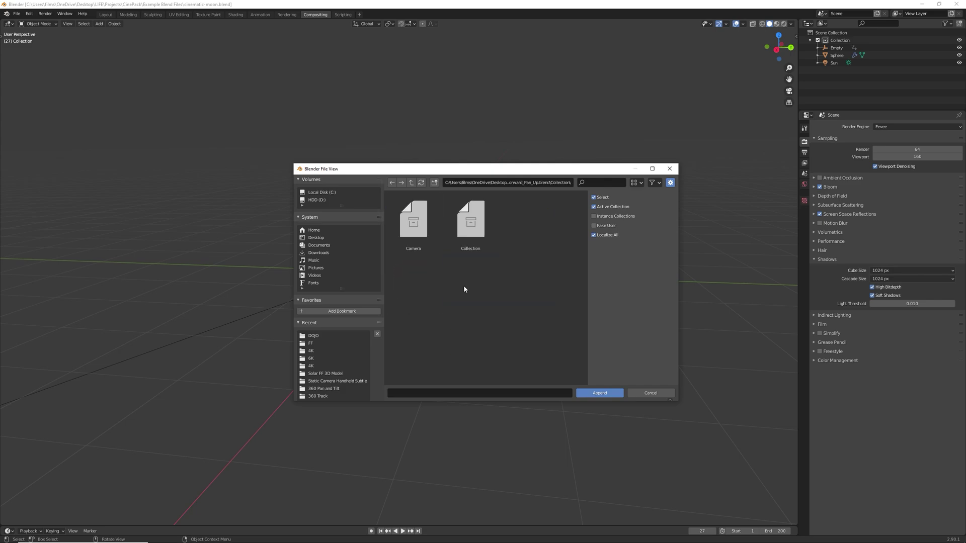
{"action": "double_click", "coordinate": [418, 221]}
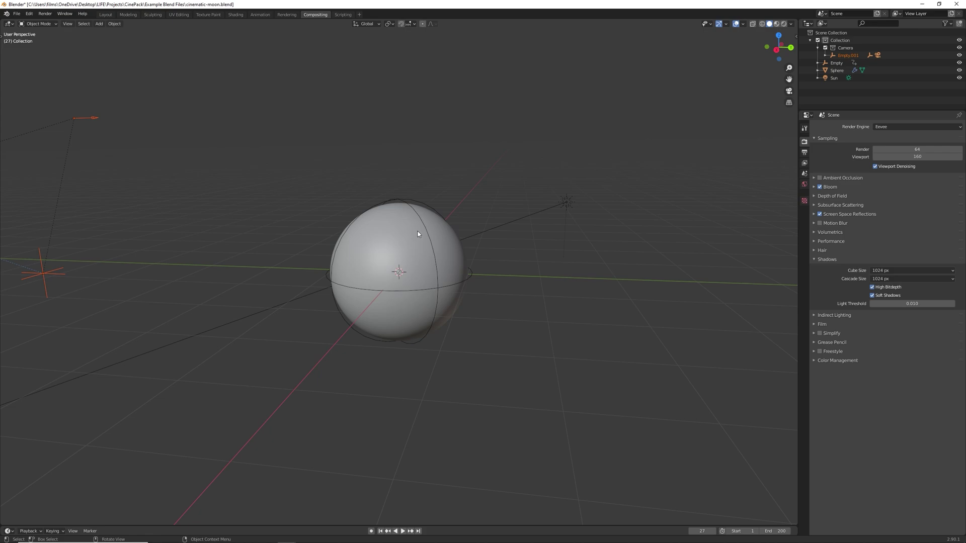
Play the Push Forward Pan Up move from the first frame through the rig camera, then orbit out.
{"action": "key", "text": "KP_0"}
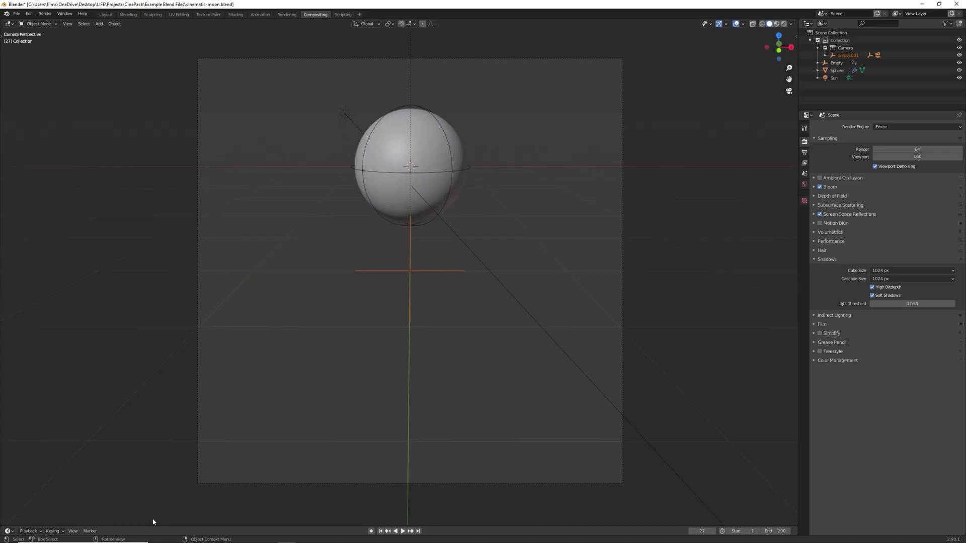
{"action": "left_click_drag", "start_coordinate": [154, 529], "coordinate": [154, 493]}
{"action": "key", "text": "shift+Left"}
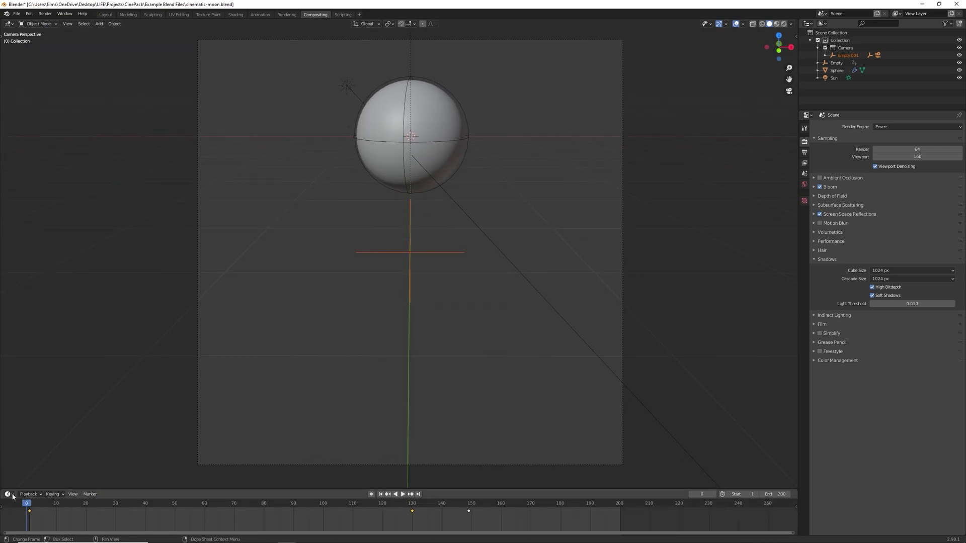
{"action": "key", "text": "space"}
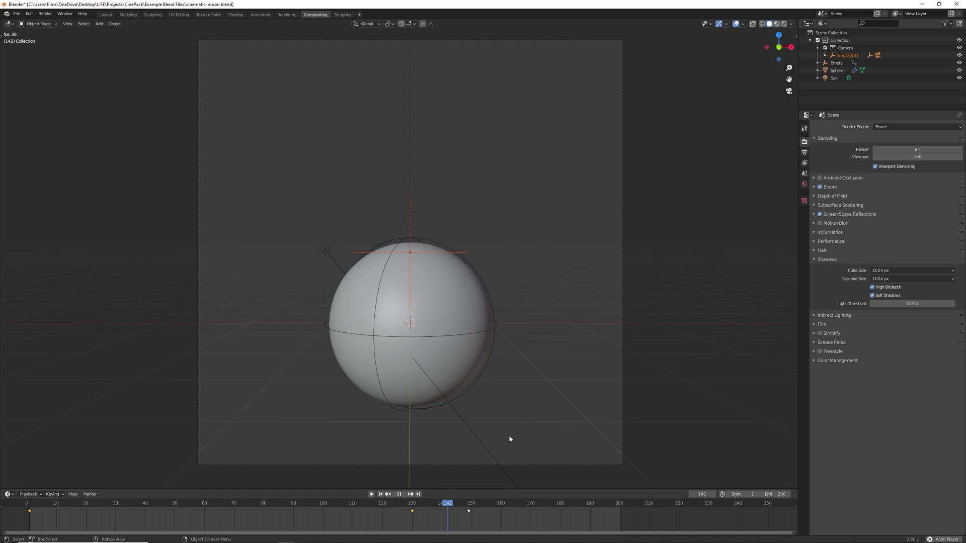
{"action": "key", "text": "space"}
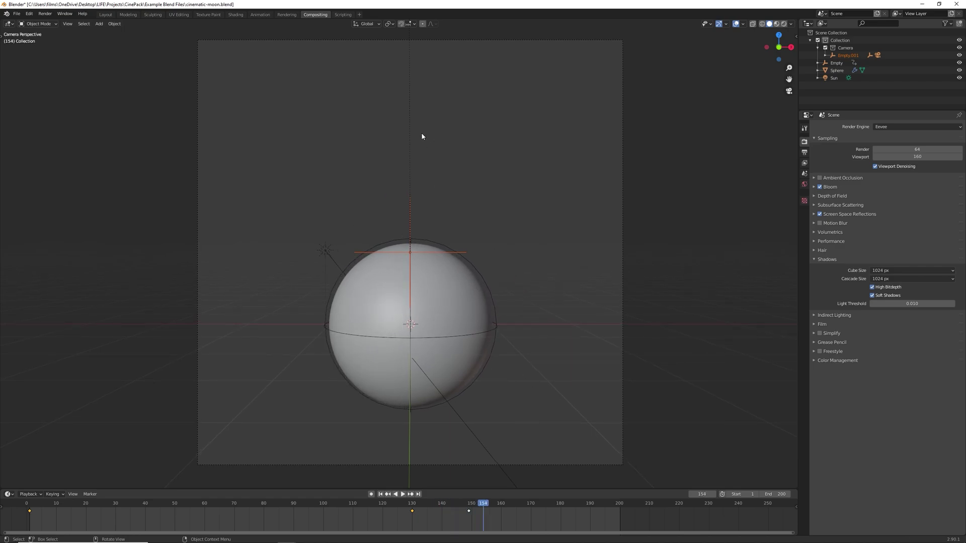
{"action": "middle_click_drag", "start_coordinate": [622, 288], "coordinate": [530, 294]}
{"action": "mouse_move", "coordinate": [254, 215]}
{"action": "middle_mouse_down"}
{"action": "mouse_move", "coordinate": [286, 214]}
{"action": "mouse_move", "coordinate": [263, 201]}
{"action": "middle_mouse_up"}
Select Empty.001 and rotate it around the Z axis.
{"action": "left_click", "coordinate": [259, 197]}
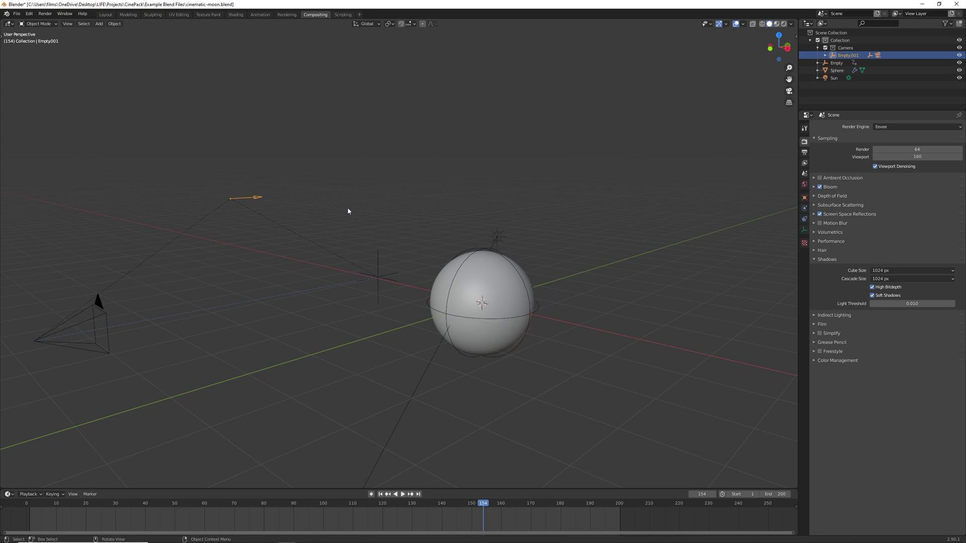
{"action": "key", "text": "r"}
{"action": "key", "text": "z"}
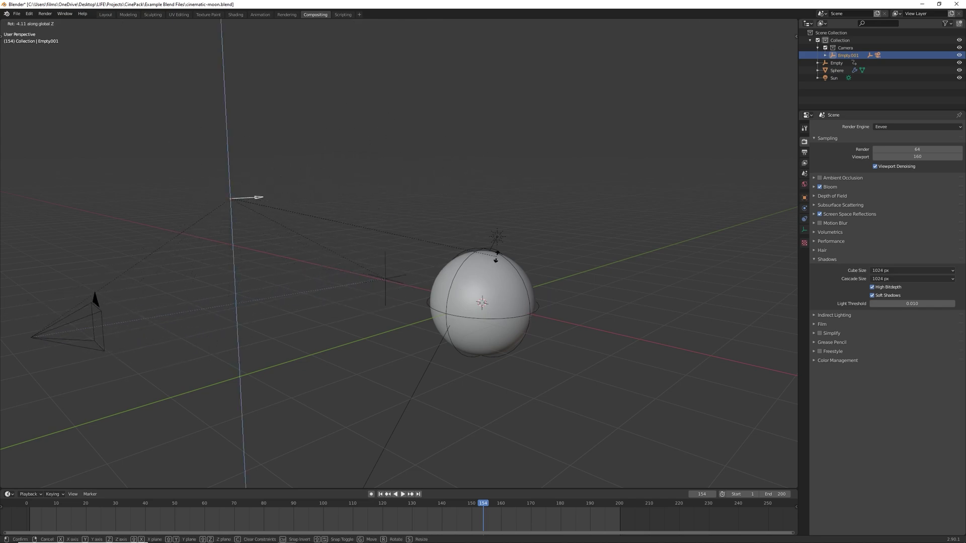
{"action": "left_click", "coordinate": [200, 189]}
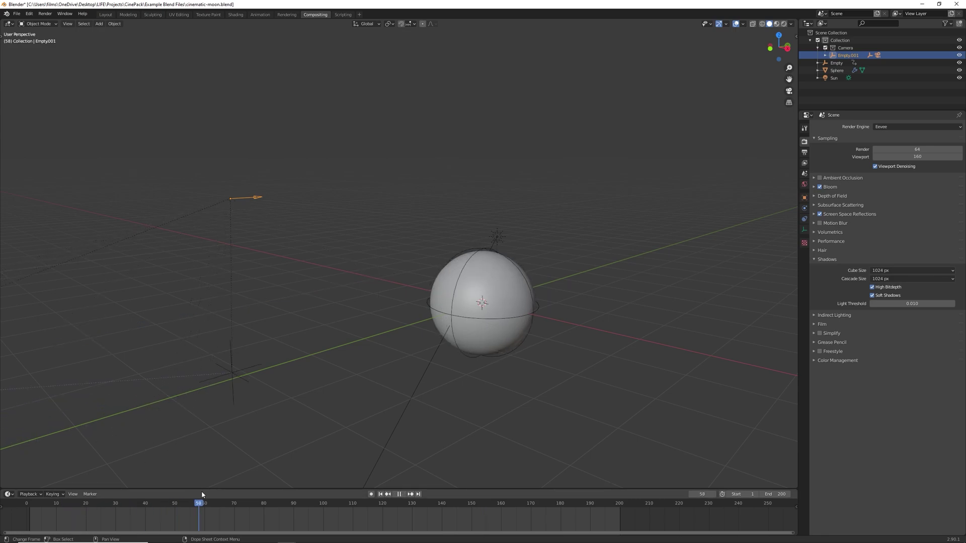
Scrub and play the animation, stopping at frame 99.
{"action": "left_click_drag", "start_coordinate": [201, 503], "coordinate": [433, 503]}
{"action": "scroll", "coordinate": [302, 357], "scroll_direction": "down", "scroll_amount": 5}
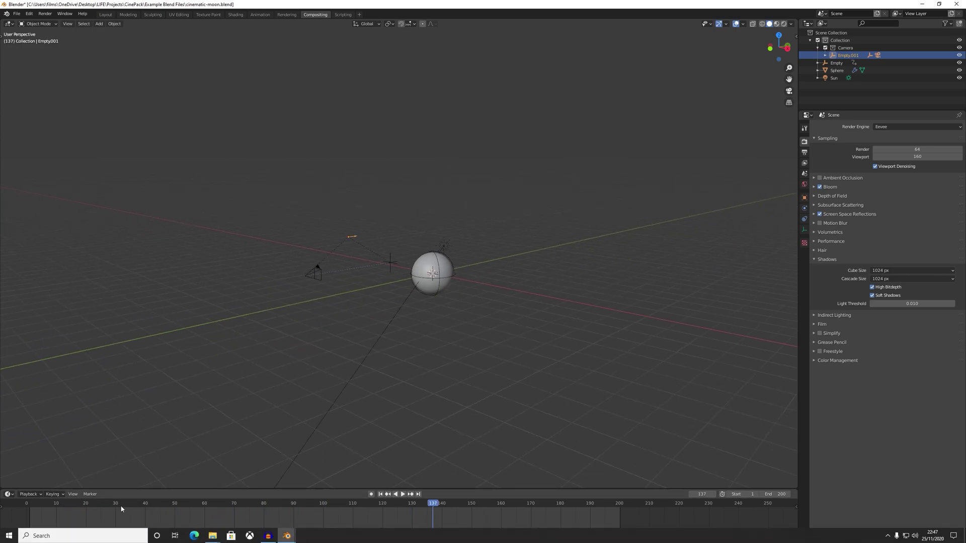
{"action": "key", "text": "space"}
{"action": "left_click_drag", "start_coordinate": [76, 502], "coordinate": [319, 494]}
{"action": "key", "text": "space"}
Rotate Empty.001 again around the global Z axis at frame 99.
{"action": "key", "text": "r"}
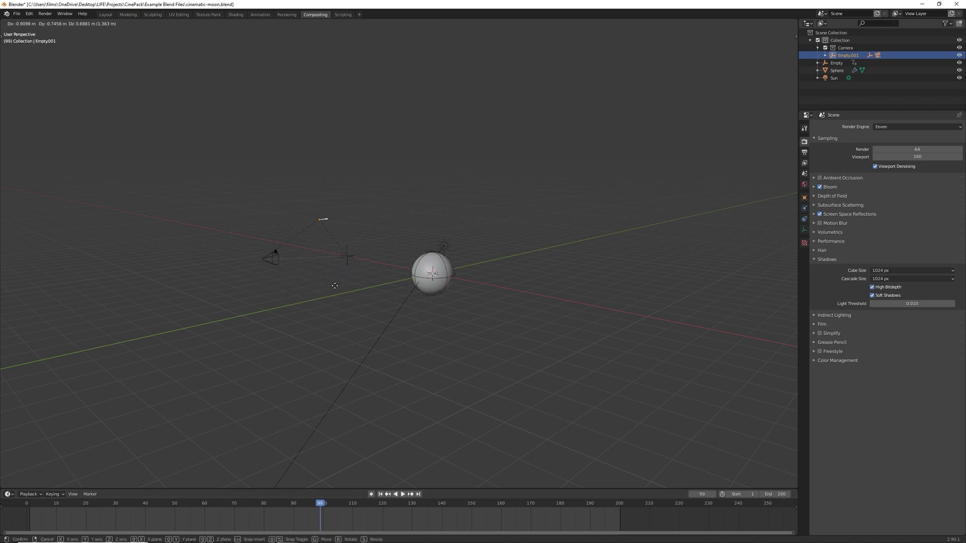
{"action": "key", "text": "z"}
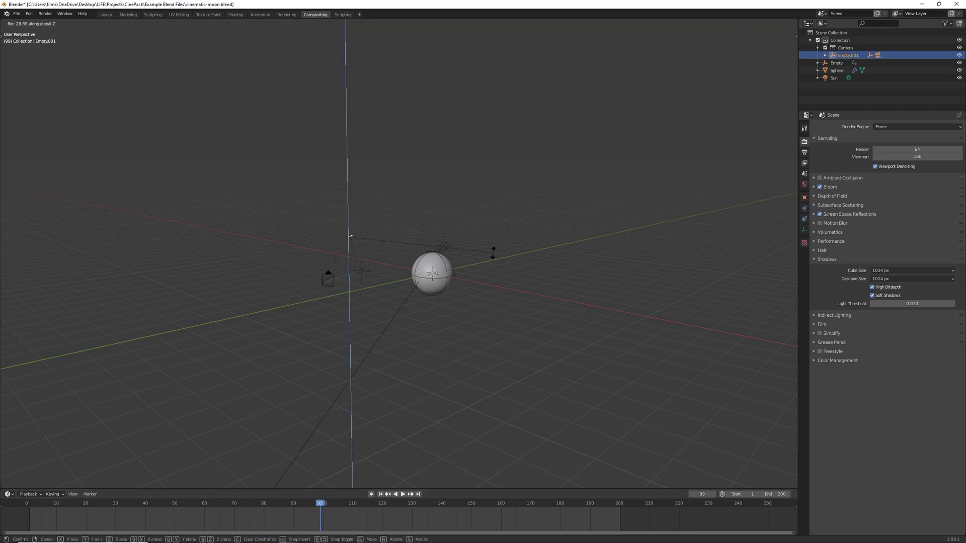
{"action": "left_click", "coordinate": [374, 277]}
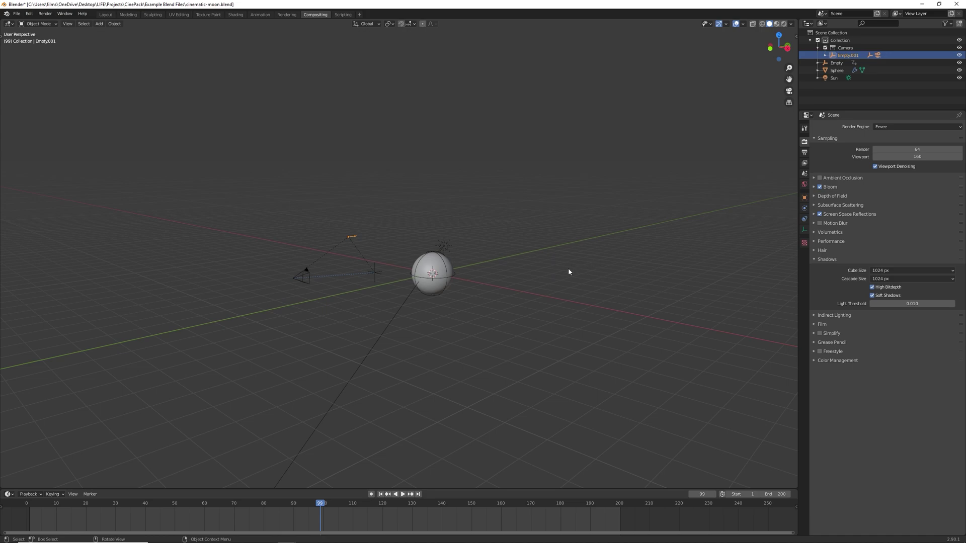
{"action": "key", "text": "r"}
{"action": "right_click", "coordinate": [516, 283]}
{"action": "scroll", "coordinate": [353, 287], "scroll_direction": "up", "scroll_amount": 4}
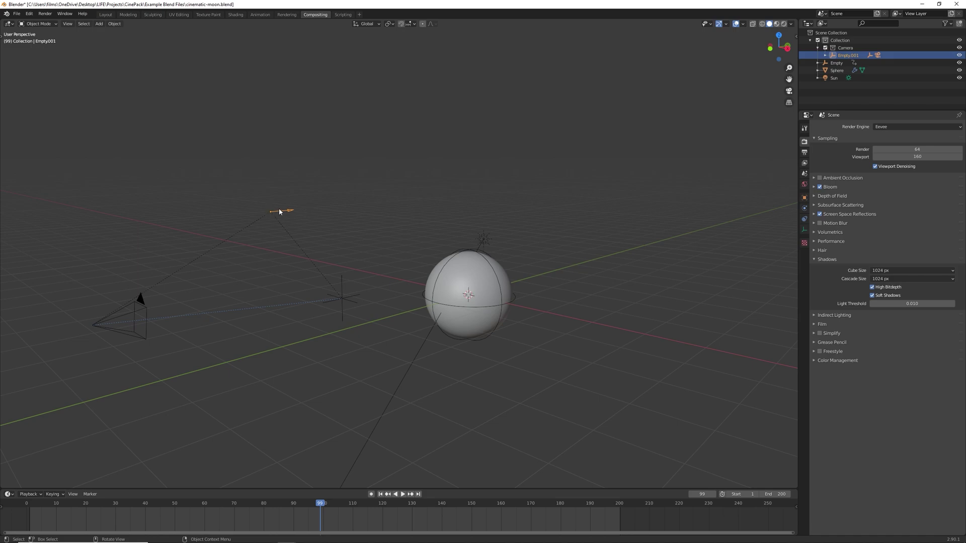
At frame 167 in camera view, move Empty.001 3.404 m along Y so the moon fills the frame.
{"action": "key", "text": "KP_0"}
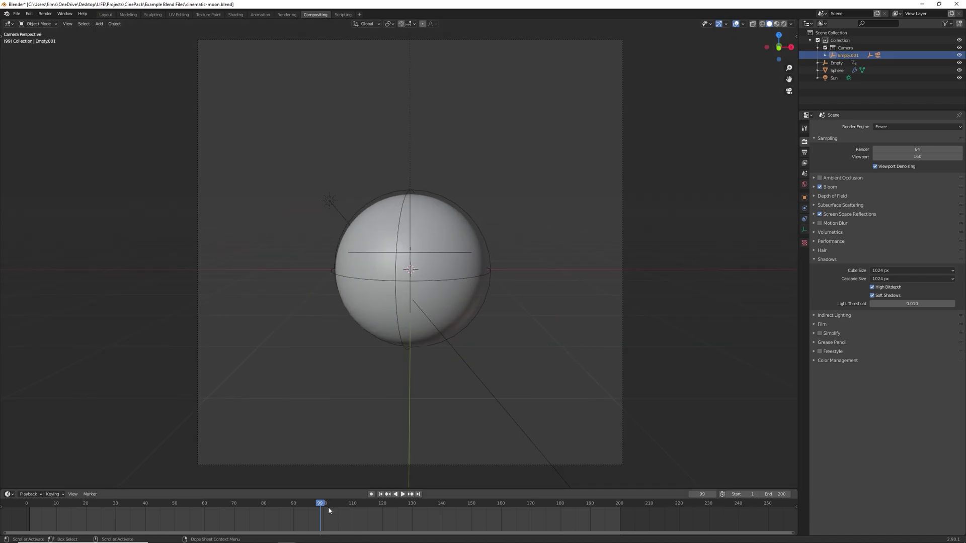
{"action": "left_click_drag", "start_coordinate": [382, 503], "coordinate": [523, 503]}
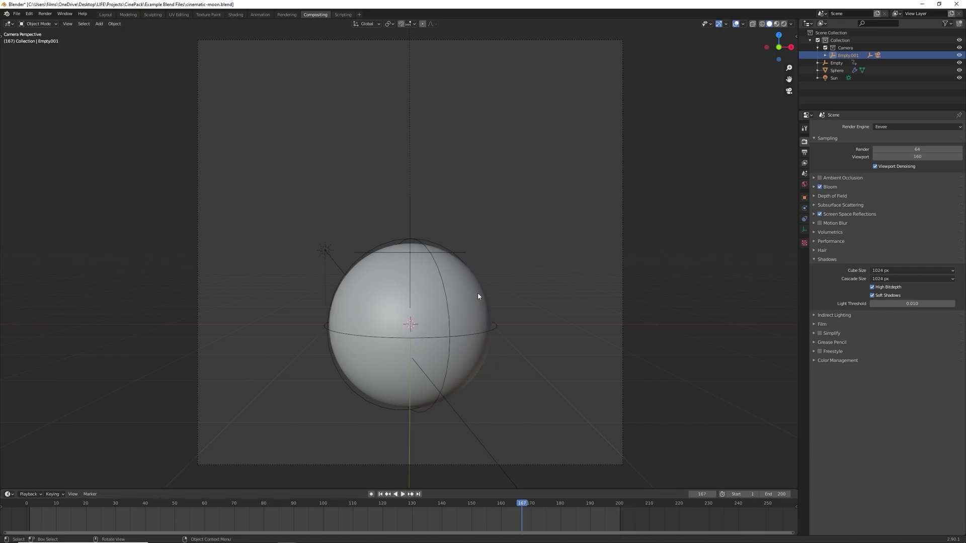
{"action": "key", "text": "g"}
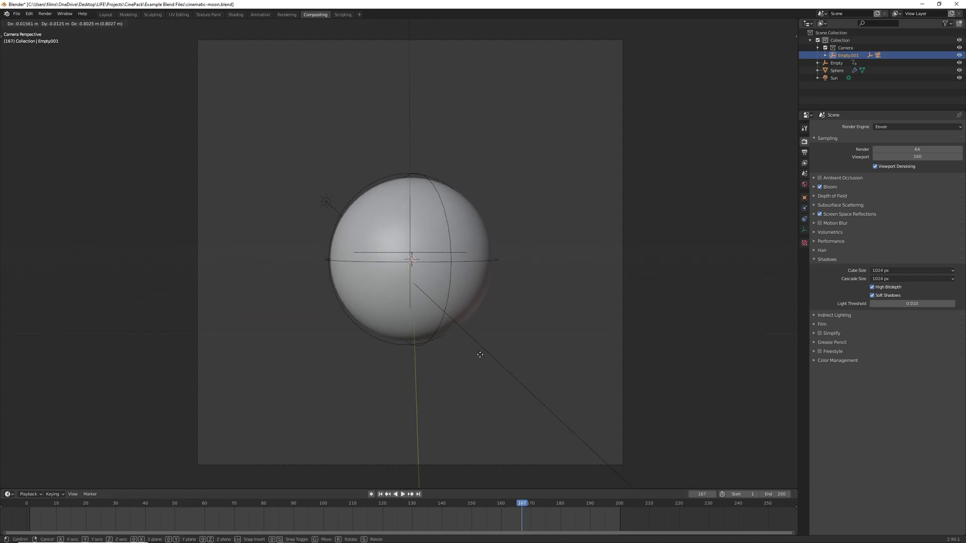
{"action": "left_click", "coordinate": [482, 352]}
{"action": "key", "text": "g"}
{"action": "key", "text": "y"}
{"action": "key", "text": "Escape"}
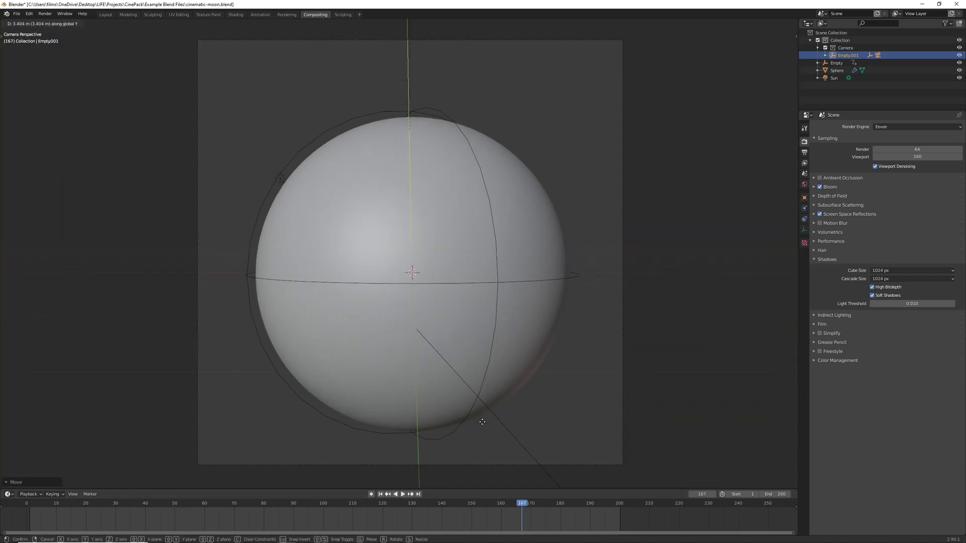
{"action": "key", "text": "g"}
{"action": "left_click", "coordinate": [482, 422]}
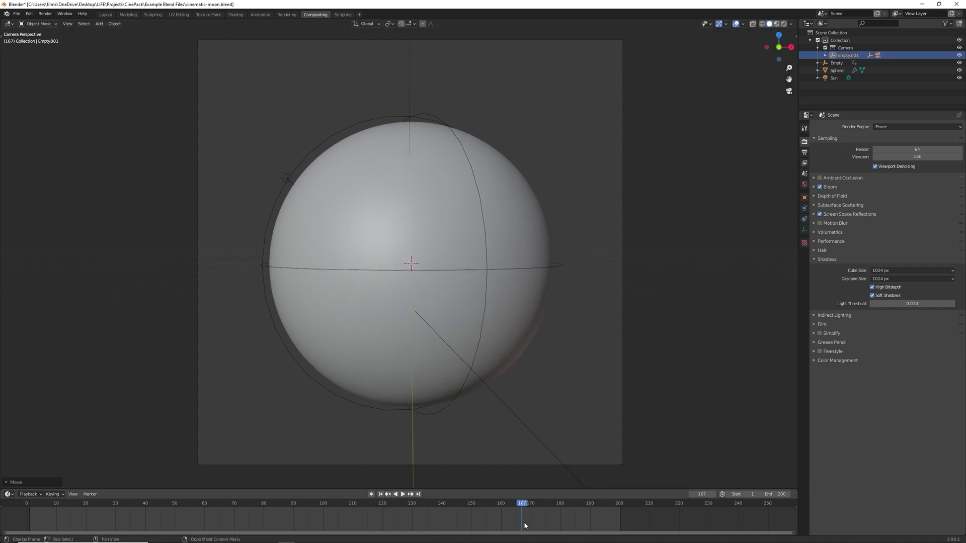
{"action": "left_click_drag", "start_coordinate": [520, 506], "coordinate": [38, 479]}
{"action": "key", "text": "Escape"}
Play the camera animation in rendered shading, watching the crescent moon grow across frame.
{"action": "left_click", "coordinate": [783, 23]}
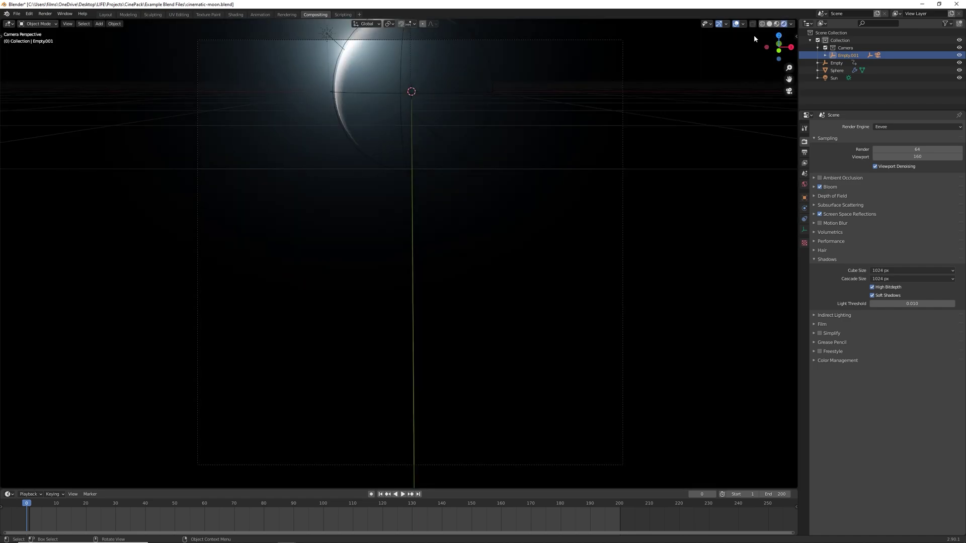
{"action": "key", "text": "space"}
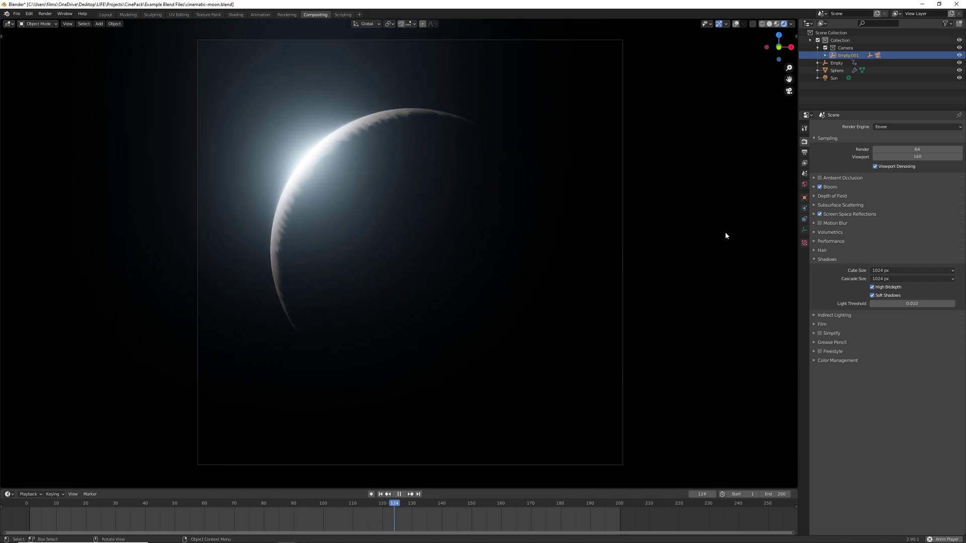
{"action": "key", "text": "space"}
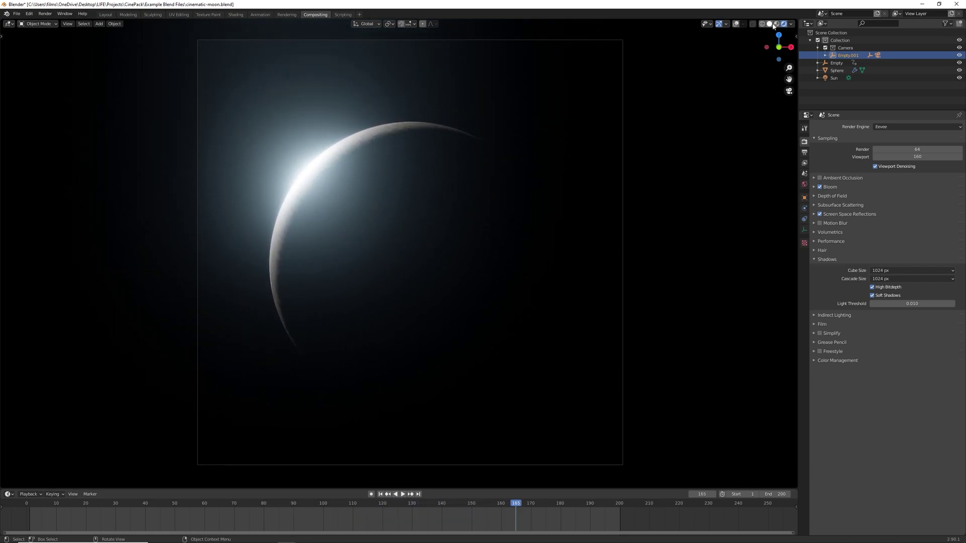
Return to solid shading with overlays on and orbit out of the camera view.
{"action": "key", "text": "z"}
{"action": "left_click", "coordinate": [735, 23]}
{"action": "middle_click_drag", "start_coordinate": [732, 50], "coordinate": [681, 179]}
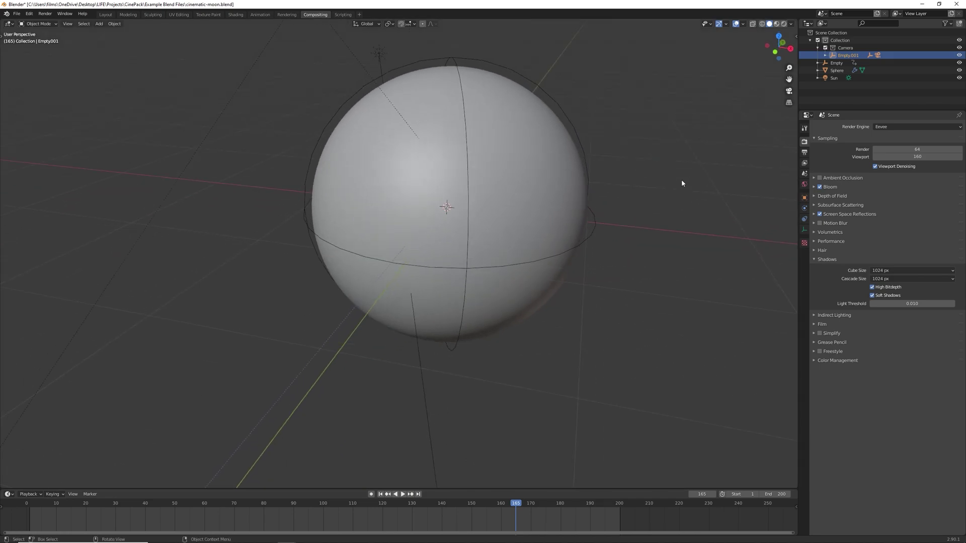
{"action": "scroll", "coordinate": [681, 179], "scroll_direction": "down", "scroll_amount": 6}
{"action": "middle_click_drag", "start_coordinate": [550, 220], "coordinate": [420, 265]}
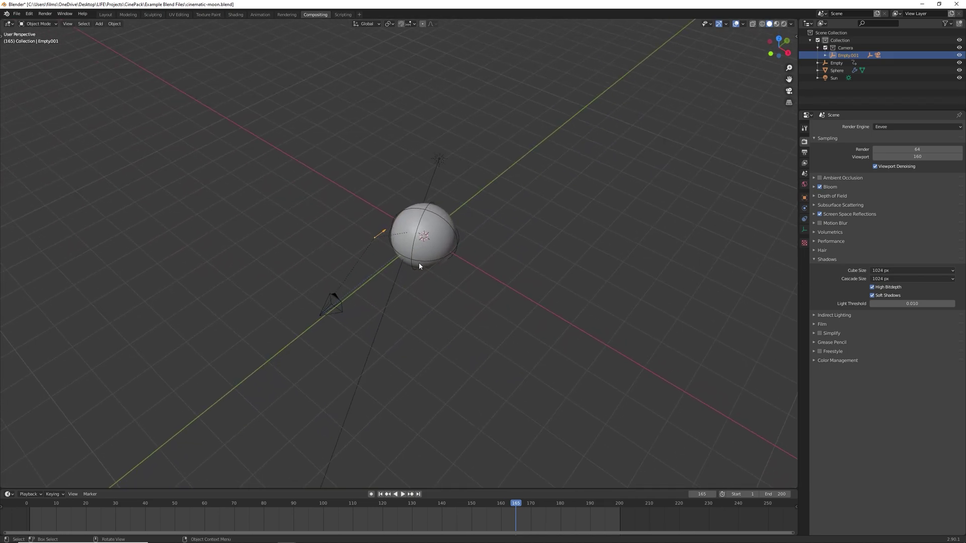
From top view, rotate the camera rig 90° with R 90.
{"action": "key", "text": "KP_7"}
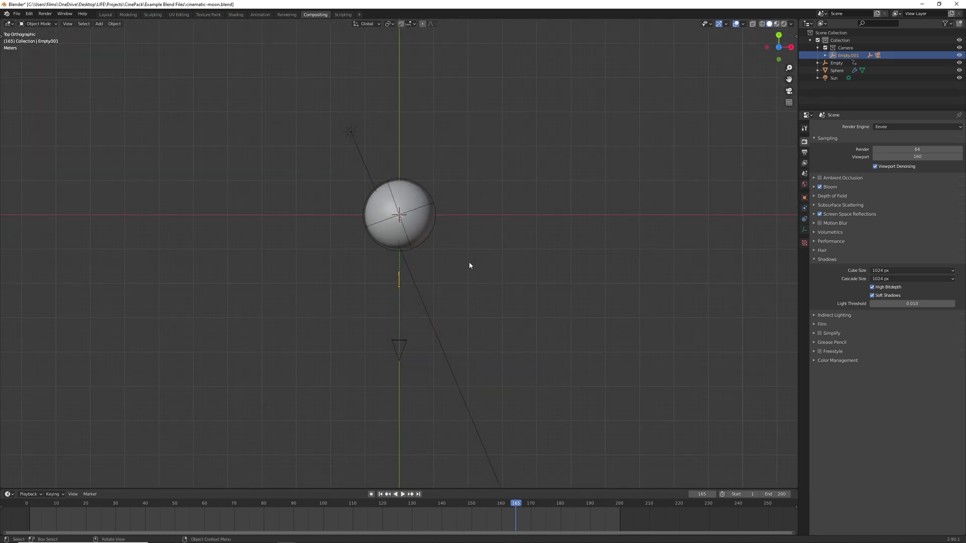
{"action": "type", "text": "r"}
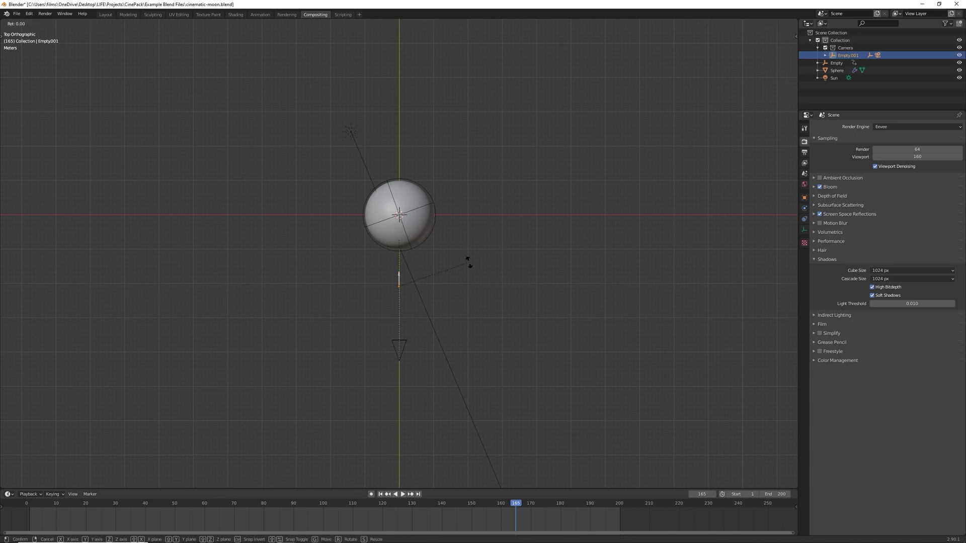
{"action": "type", "text": "90"}
{"action": "key", "text": "Return"}
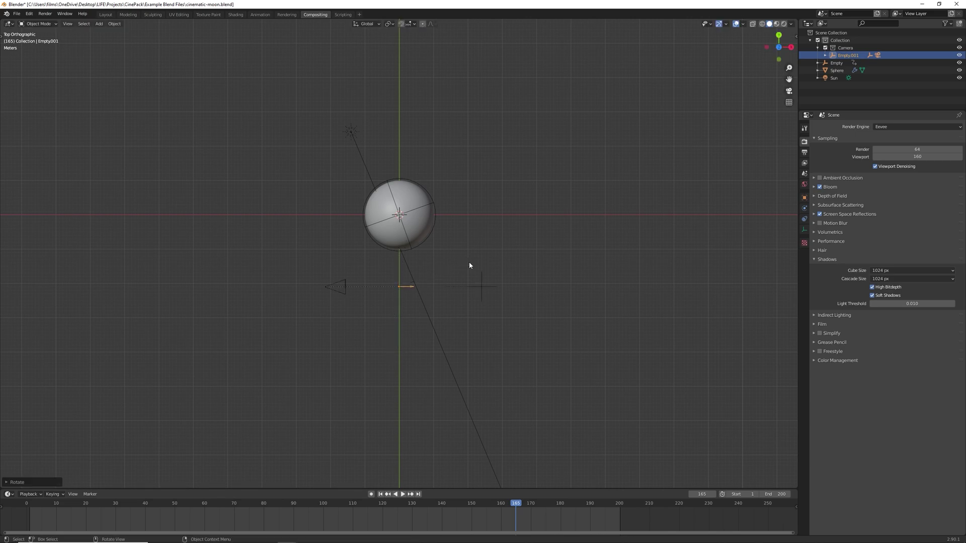
Move the rig onto the red axis left of the sphere and check it through the camera.
{"action": "key", "text": "g"}
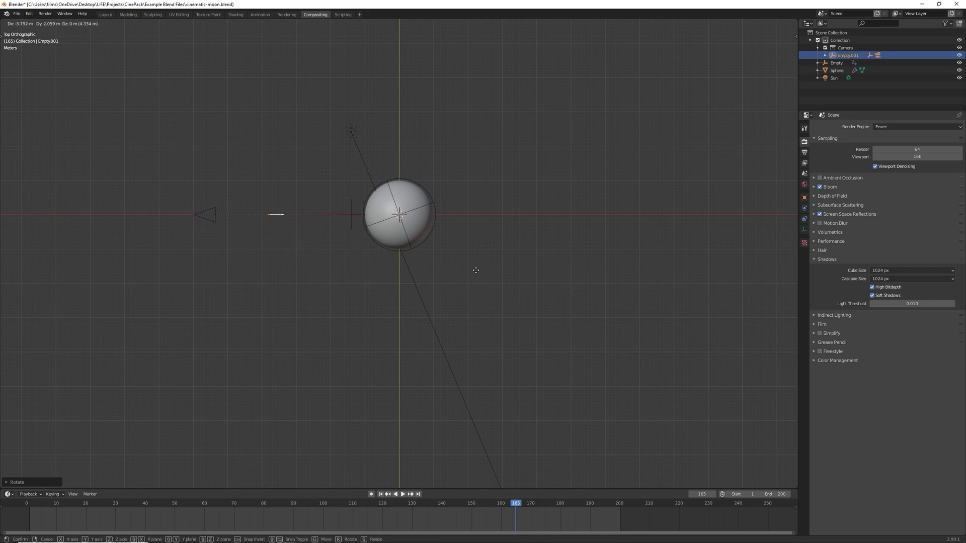
{"action": "left_click", "coordinate": [461, 270]}
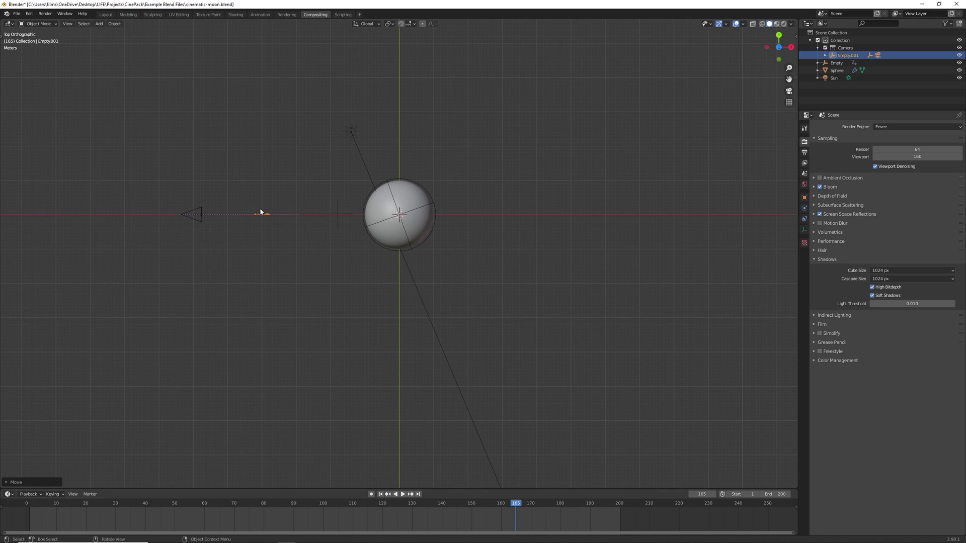
{"action": "key", "text": "g"}
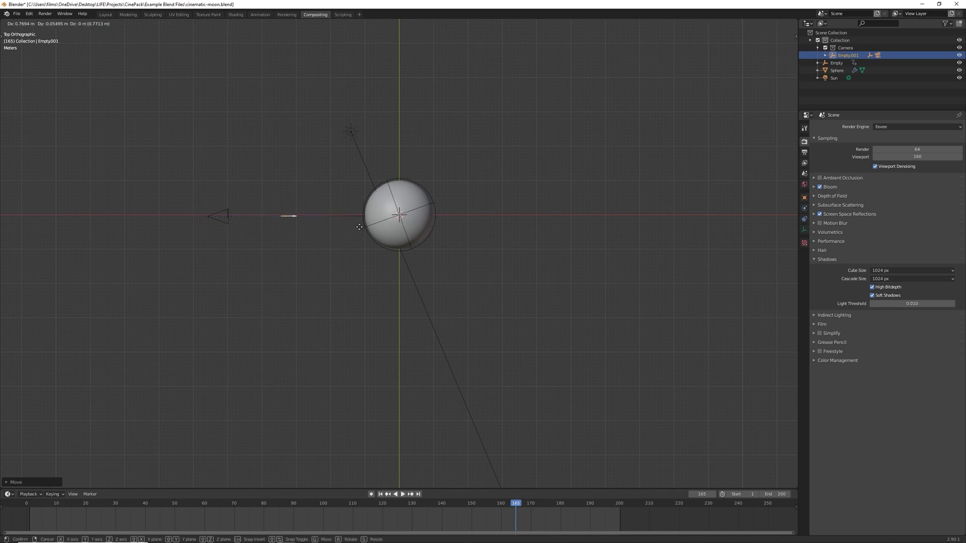
{"action": "left_click", "coordinate": [376, 226]}
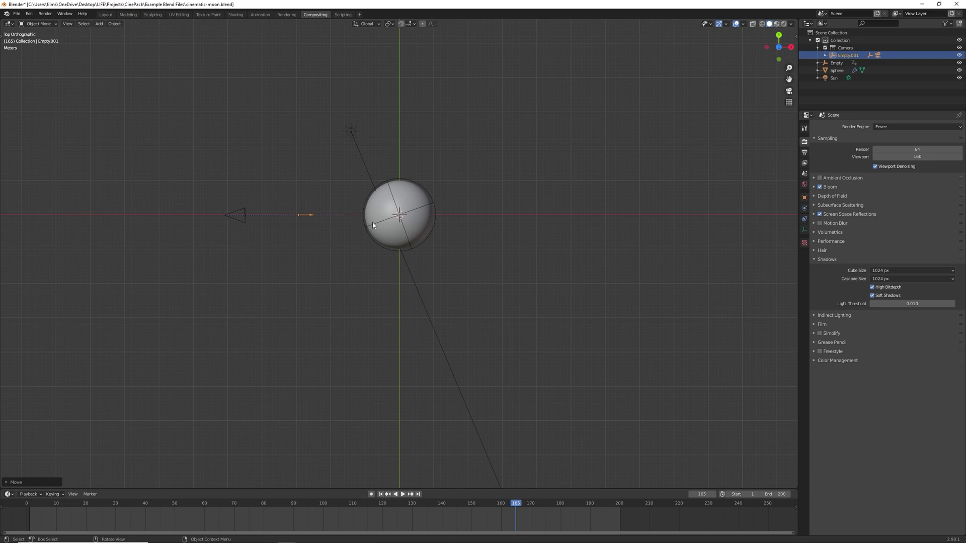
{"action": "key", "text": "KP_0"}
{"action": "left_click_drag", "start_coordinate": [515, 511], "coordinate": [25, 453]}
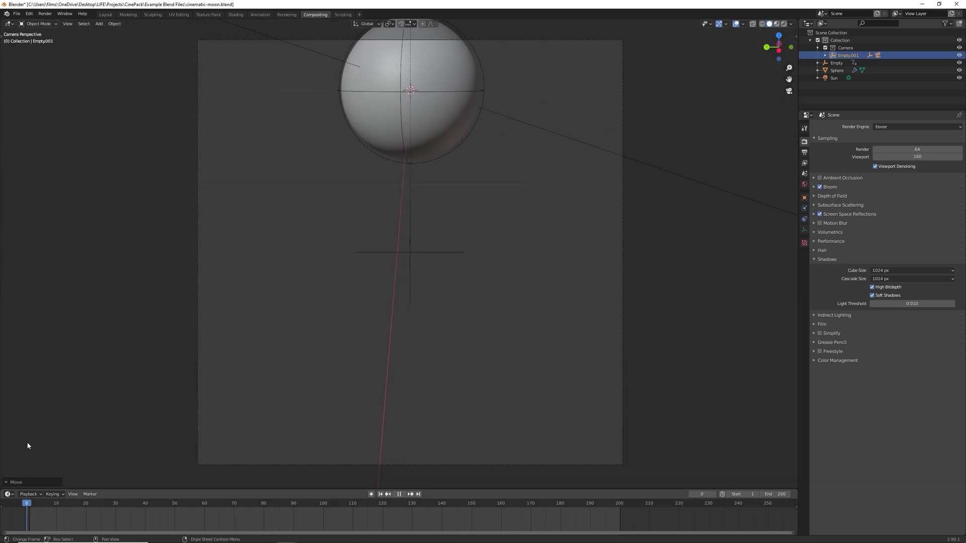
Play the animation in rendered shading with overlays hidden, then go back to solid shading.
{"action": "left_click", "coordinate": [783, 24]}
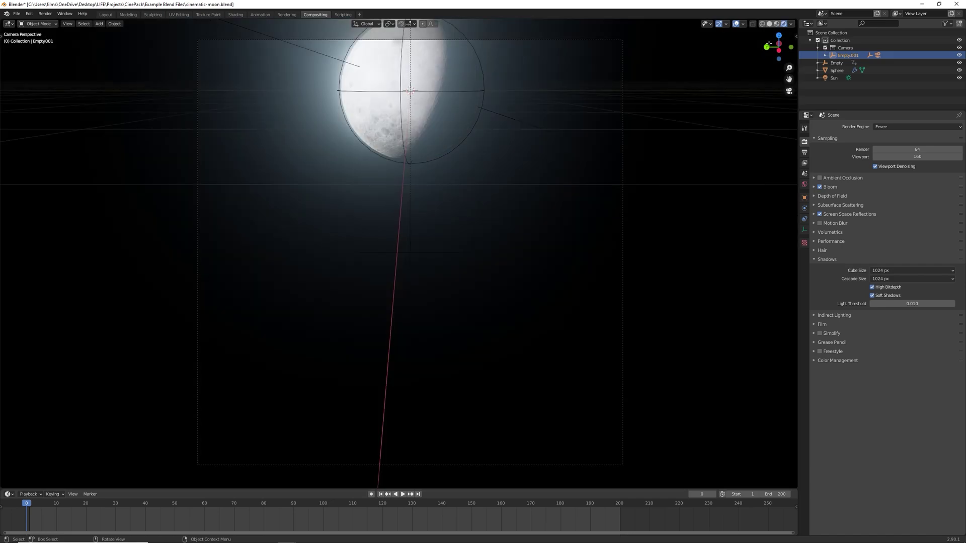
{"action": "left_click", "coordinate": [735, 23]}
{"action": "key", "text": "space"}
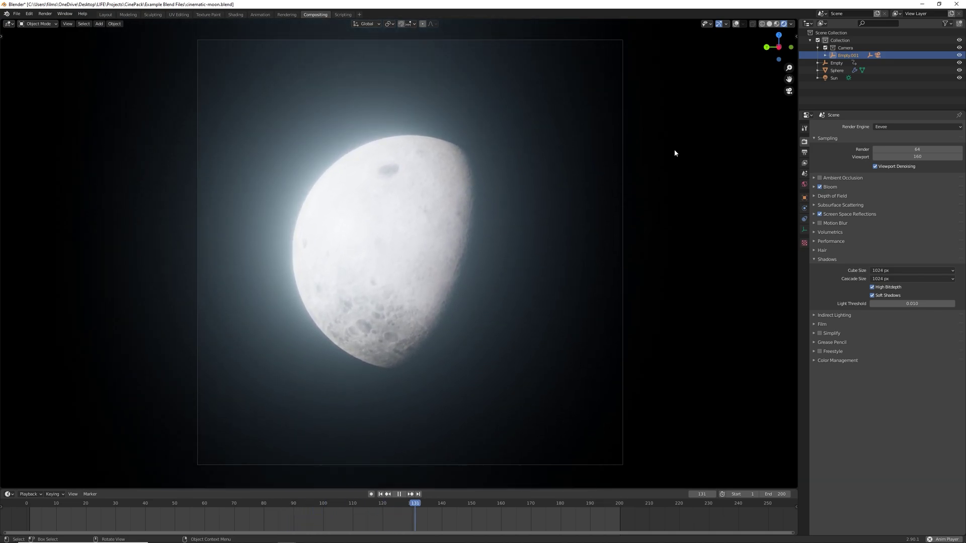
{"action": "key", "text": "space"}
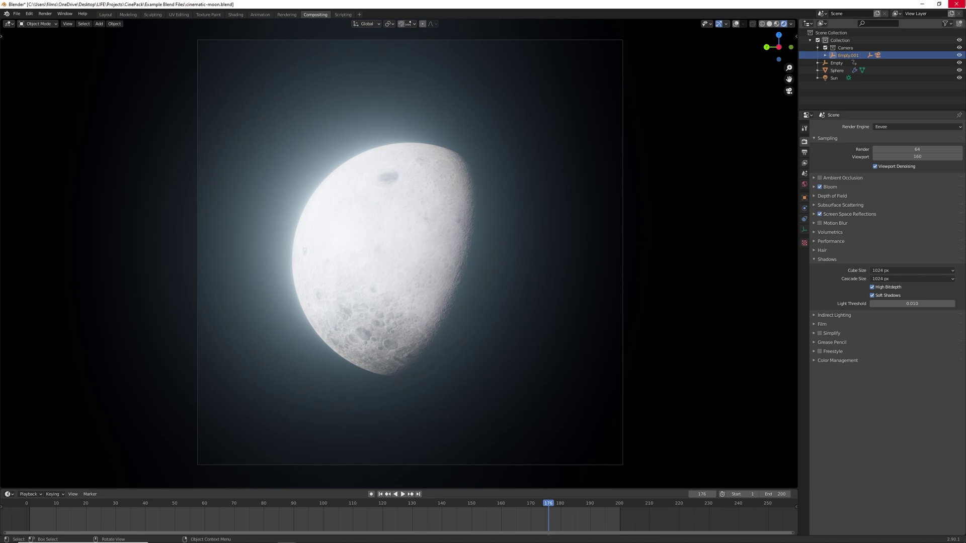
{"action": "left_click", "coordinate": [770, 23]}
Quit Blender without saving and open the DOJO example .blend file.
{"action": "left_click", "coordinate": [956, 4]}
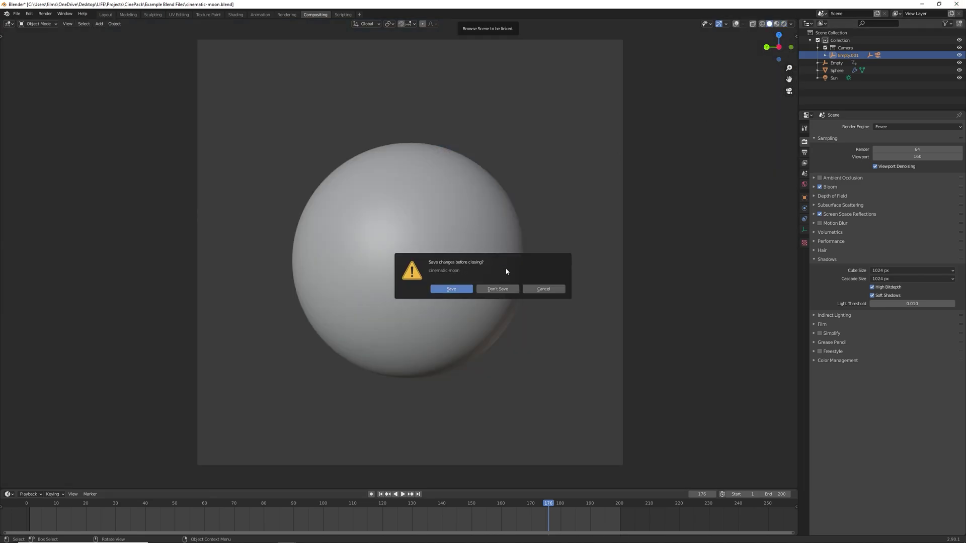
{"action": "left_click", "coordinate": [499, 288]}
{"action": "double_click", "coordinate": [149, 241]}
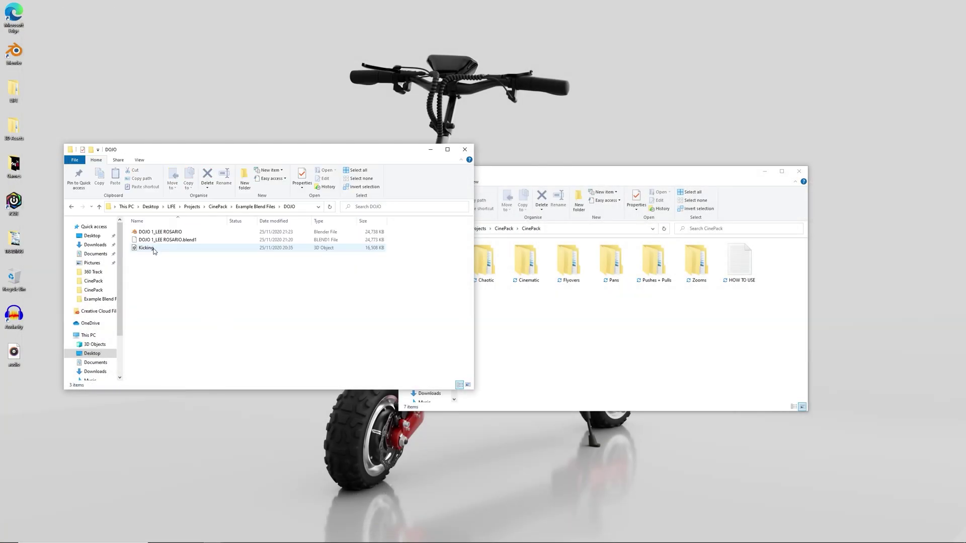
{"action": "double_click", "coordinate": [161, 232]}
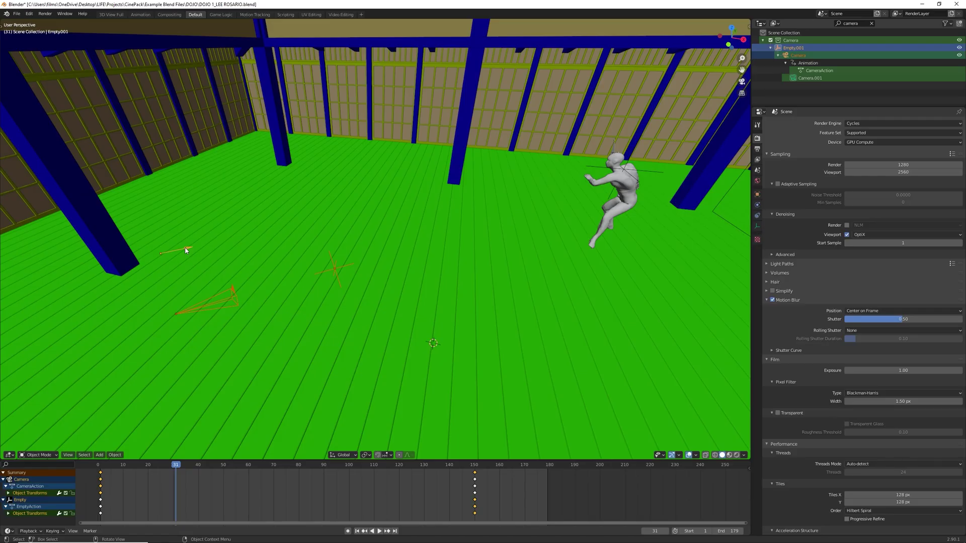
Delete the three selected camera objects and play the ninja animation to frame 29.
{"action": "key", "text": "Delete"}
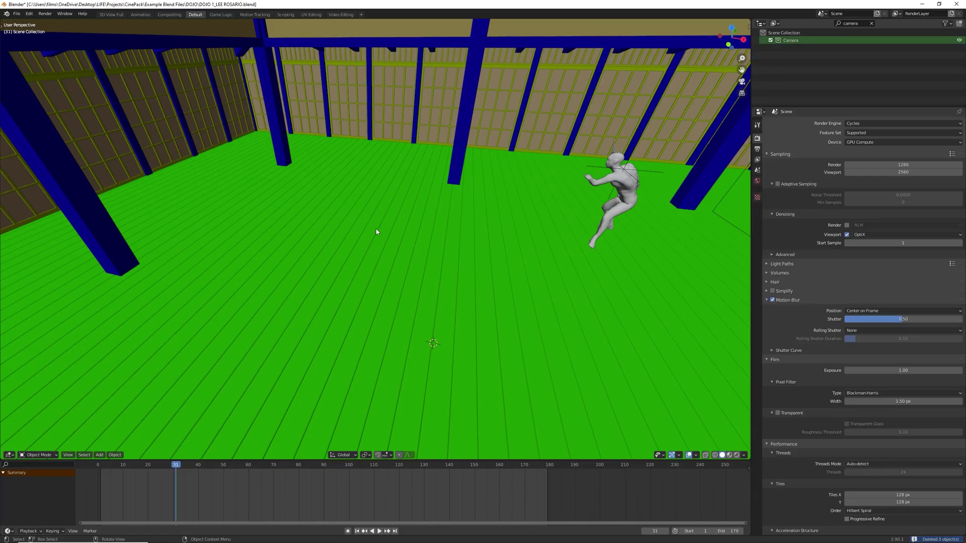
{"action": "middle_click_drag", "start_coordinate": [379, 230], "coordinate": [493, 220]}
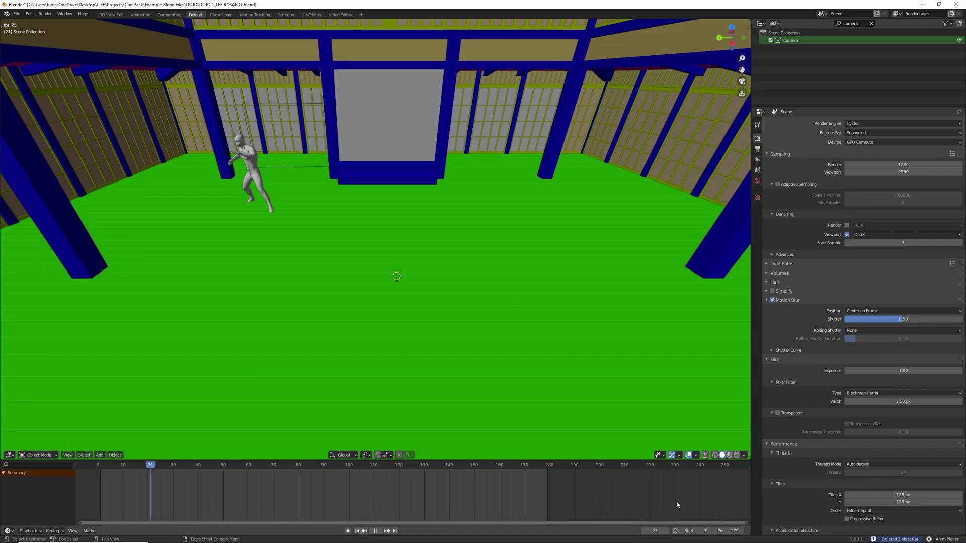
{"action": "key", "text": "space"}
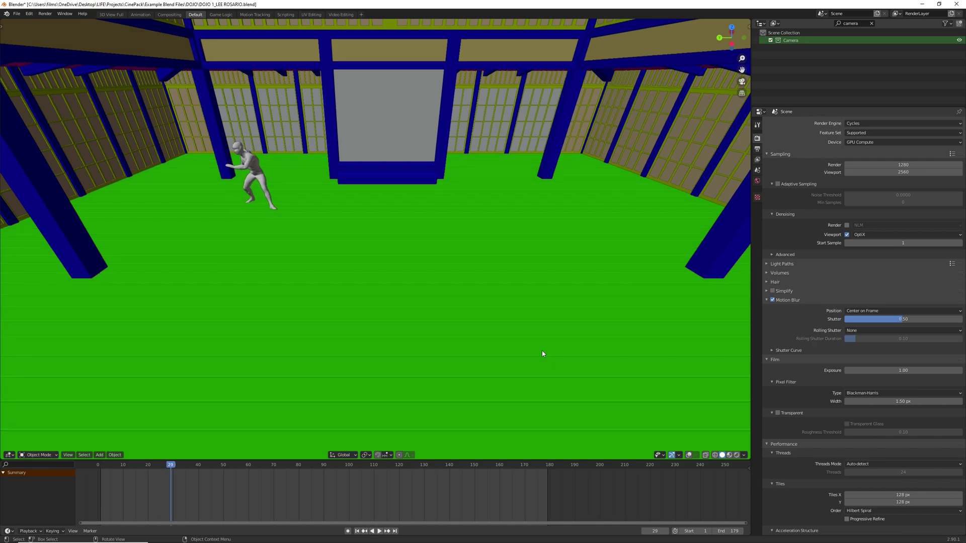
{"action": "middle_click_drag", "start_coordinate": [283, 212], "coordinate": [178, 91]}
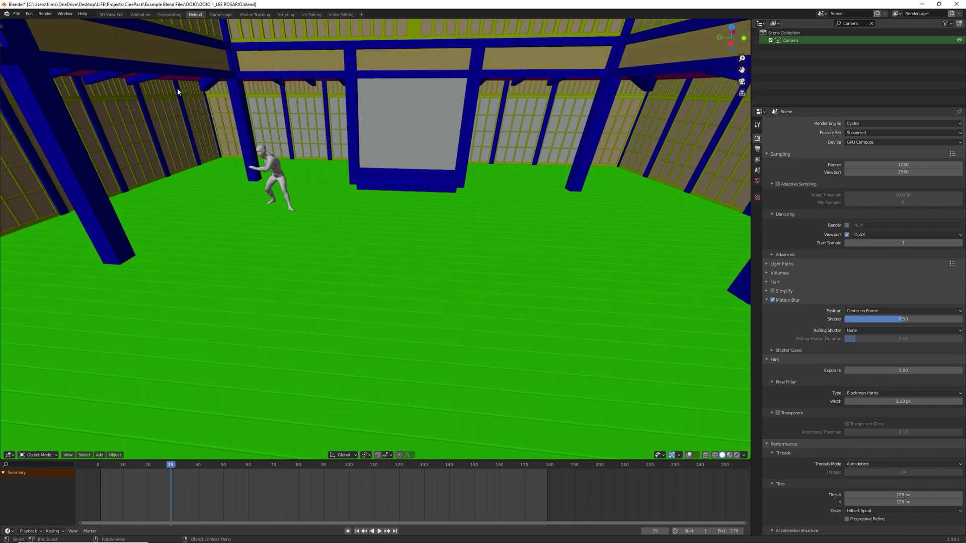
Append the Collection from CinePack's Zooms\Contra-Zoom\Contra-Zoom.blend into the dojo scene.
{"action": "left_click", "coordinate": [17, 14]}
{"action": "left_click", "coordinate": [30, 95]}
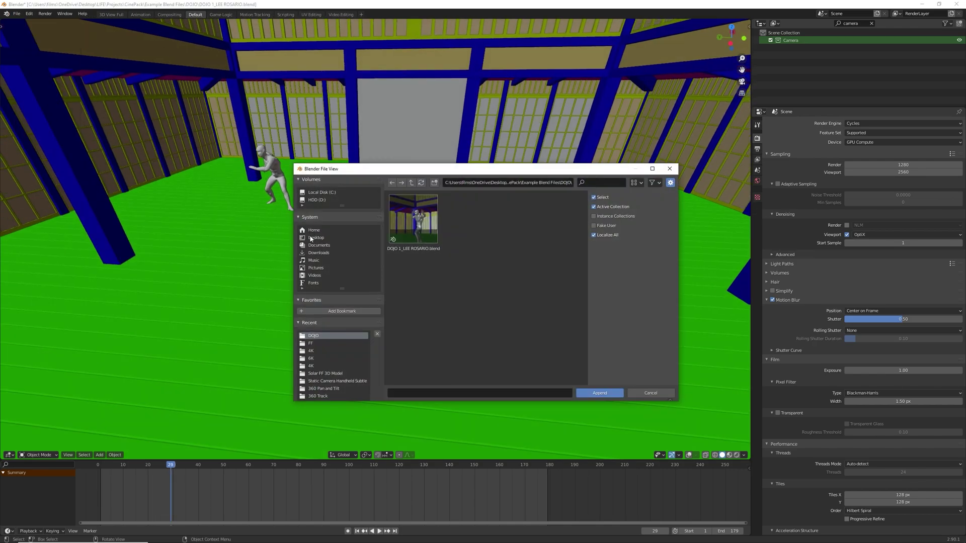
{"action": "key", "text": "BackSpace"}
{"action": "key", "text": "BackSpace"}
{"action": "key", "text": "BackSpace"}
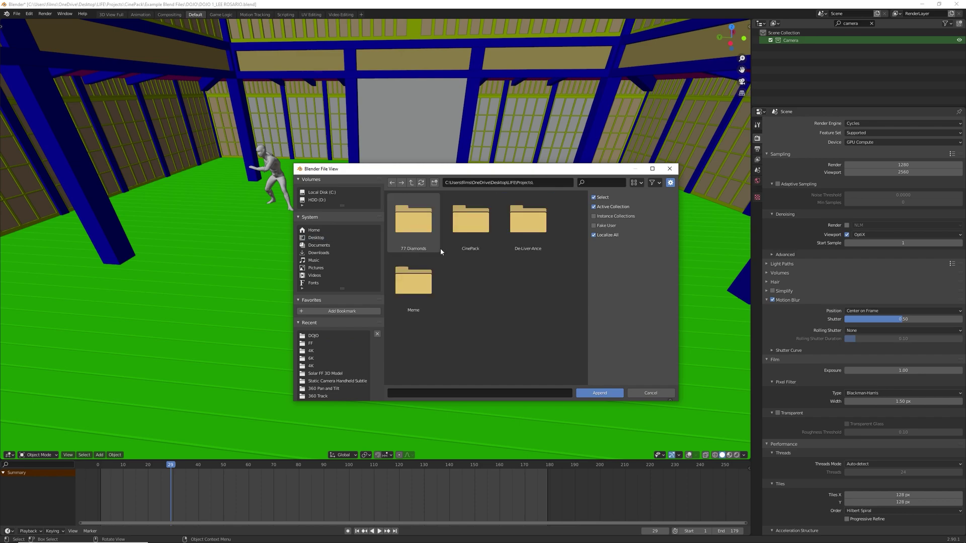
{"action": "left_click", "coordinate": [470, 231]}
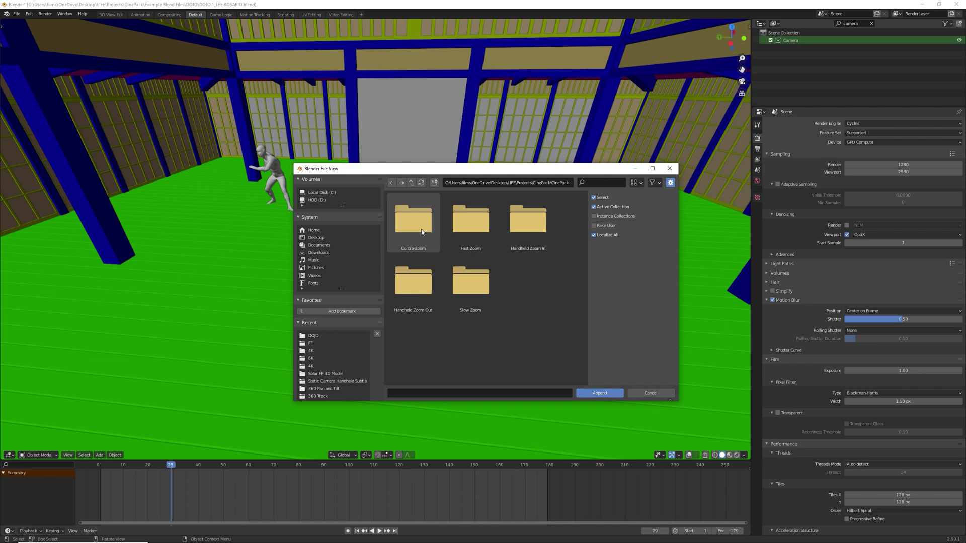
{"action": "left_click", "coordinate": [422, 232]}
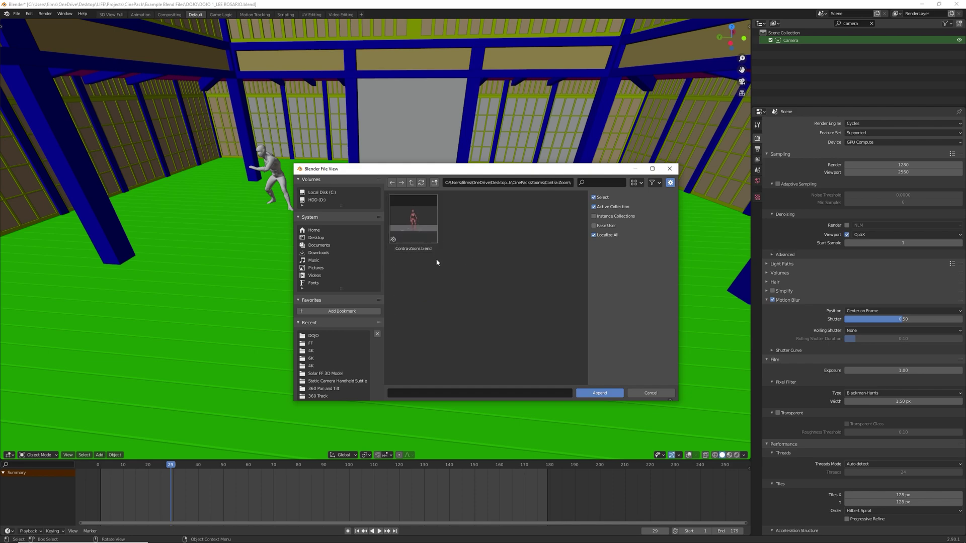
{"action": "left_click", "coordinate": [414, 228]}
{"action": "left_click", "coordinate": [463, 293]}
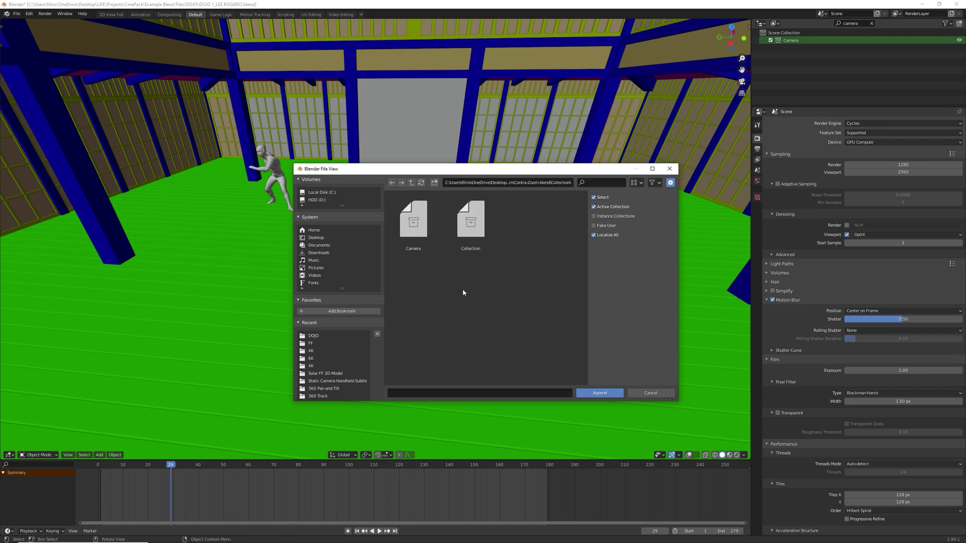
{"action": "double_click", "coordinate": [408, 213]}
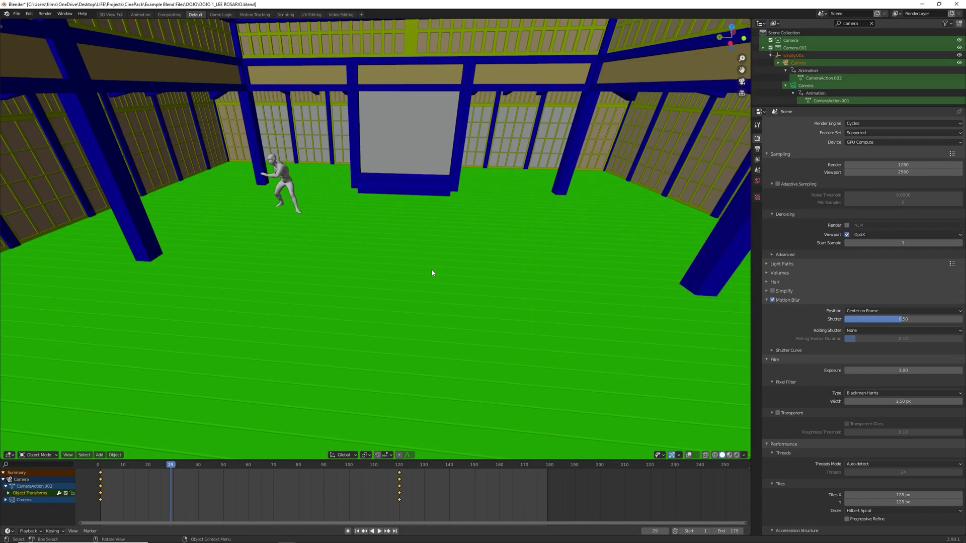
{"action": "scroll", "coordinate": [475, 284], "scroll_direction": "down", "scroll_amount": 15}
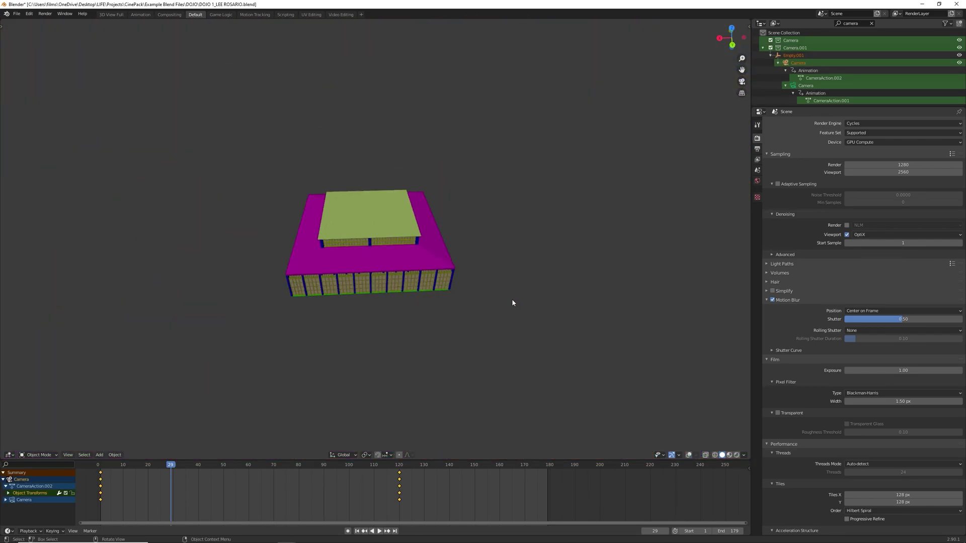
{"action": "scroll", "coordinate": [467, 277], "scroll_direction": "up", "scroll_amount": 15}
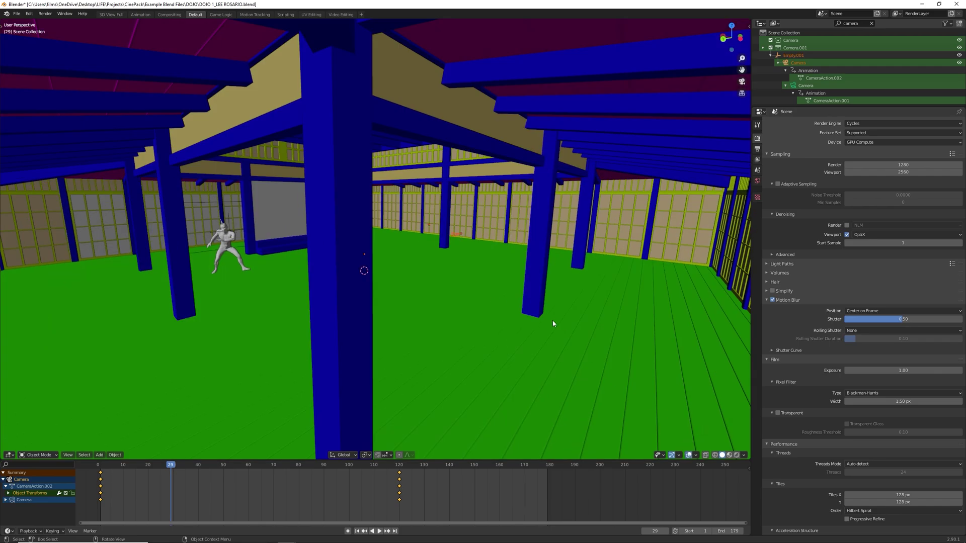
{"action": "scroll", "coordinate": [535, 321], "scroll_direction": "down", "scroll_amount": 5}
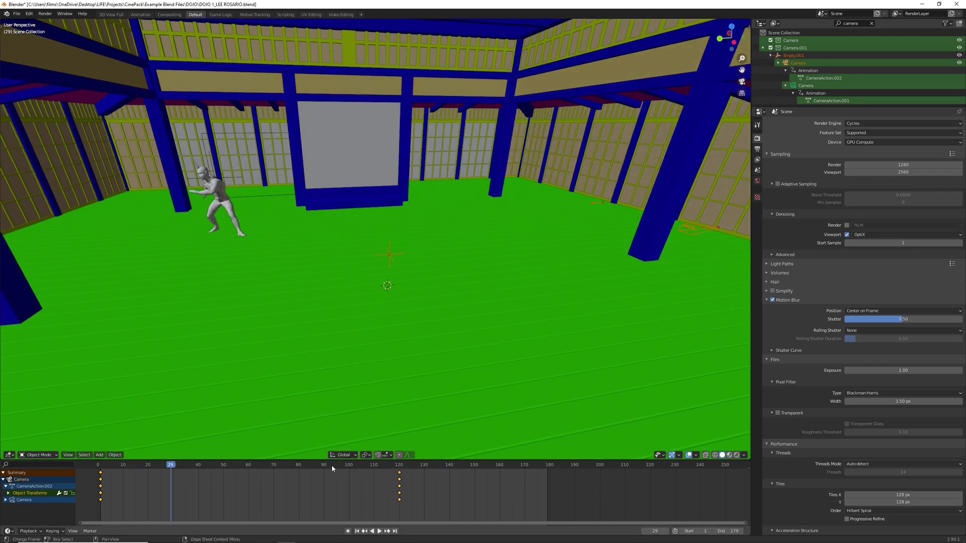
{"action": "left_click_drag", "start_coordinate": [167, 466], "coordinate": [366, 466]}
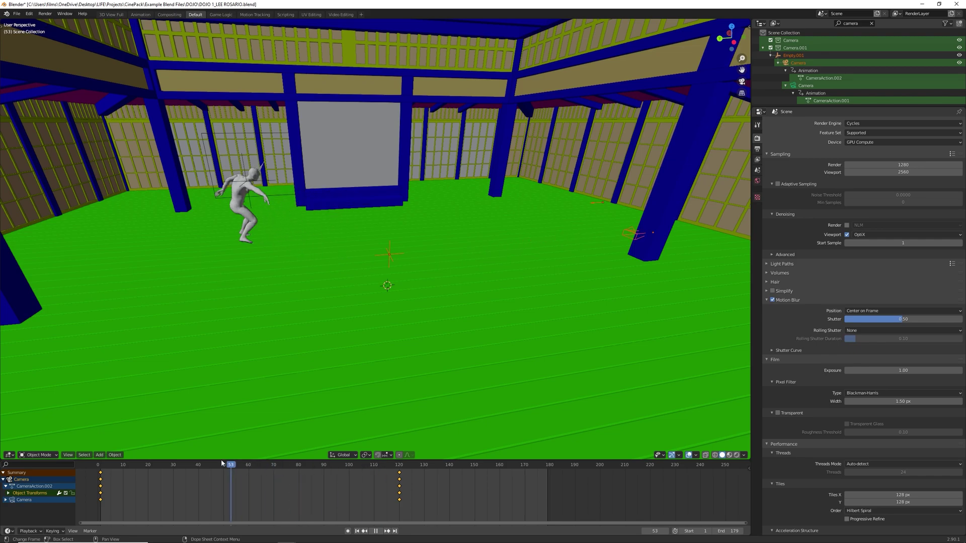
{"action": "left_click_drag", "start_coordinate": [271, 456], "coordinate": [162, 450]}
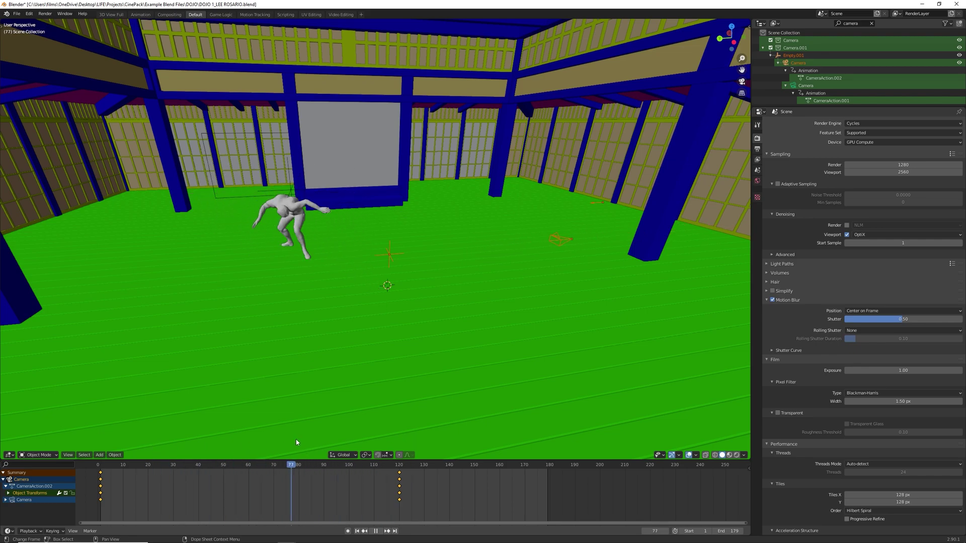
{"action": "left_click_drag", "start_coordinate": [296, 442], "coordinate": [81, 451]}
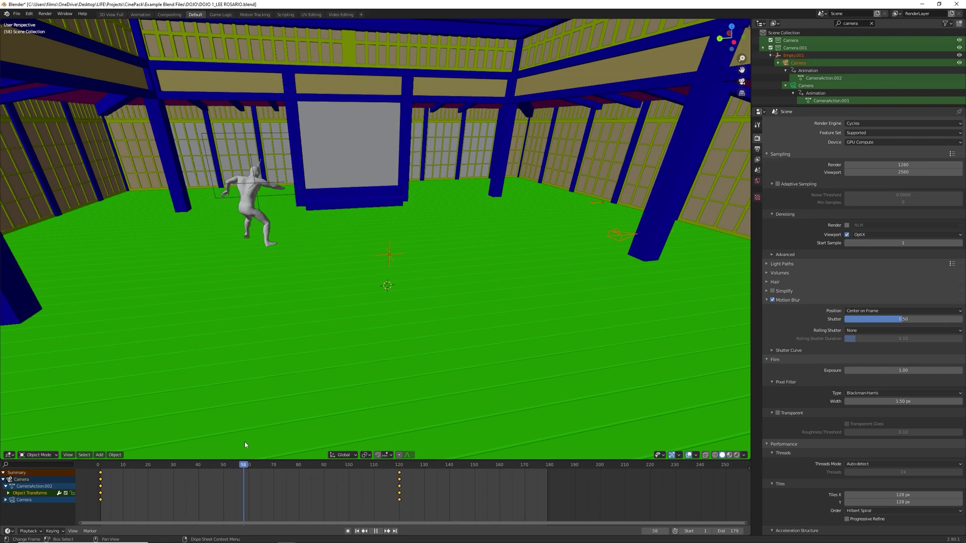
{"action": "left_click_drag", "start_coordinate": [258, 468], "coordinate": [216, 473]}
Move Empty.001 and its camera into the dojo, checking placement from top view.
{"action": "key", "text": "g"}
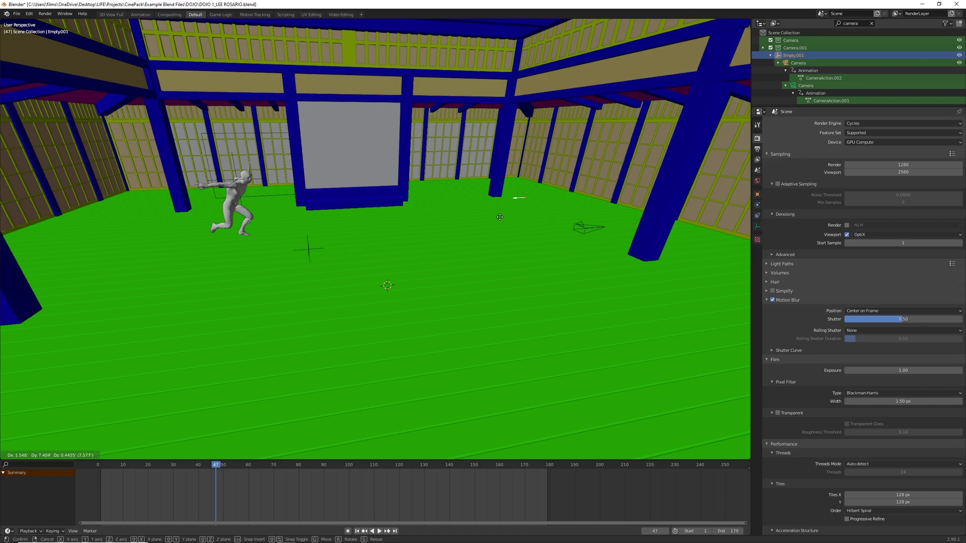
{"action": "left_click", "coordinate": [429, 210]}
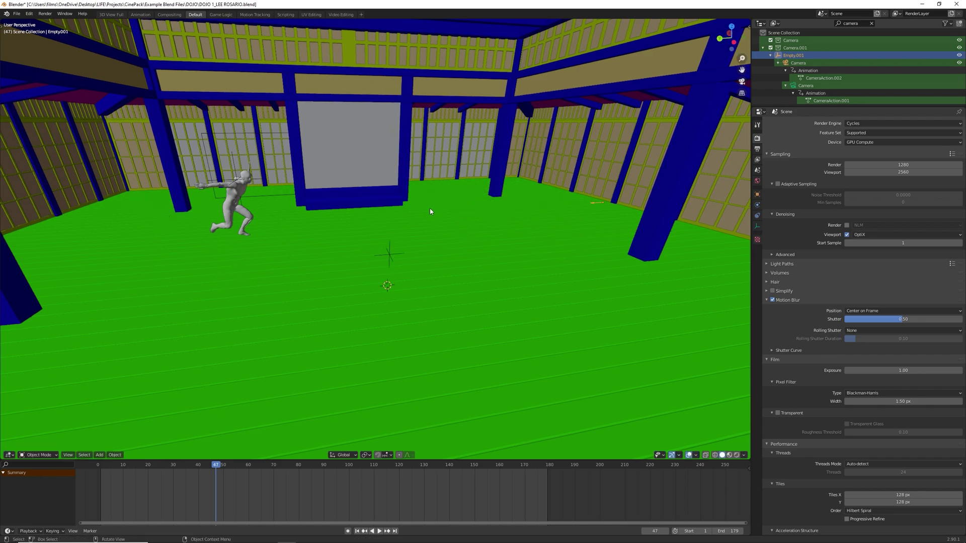
{"action": "key", "text": "KP_7"}
{"action": "scroll", "coordinate": [436, 213], "scroll_direction": "up", "scroll_amount": 3}
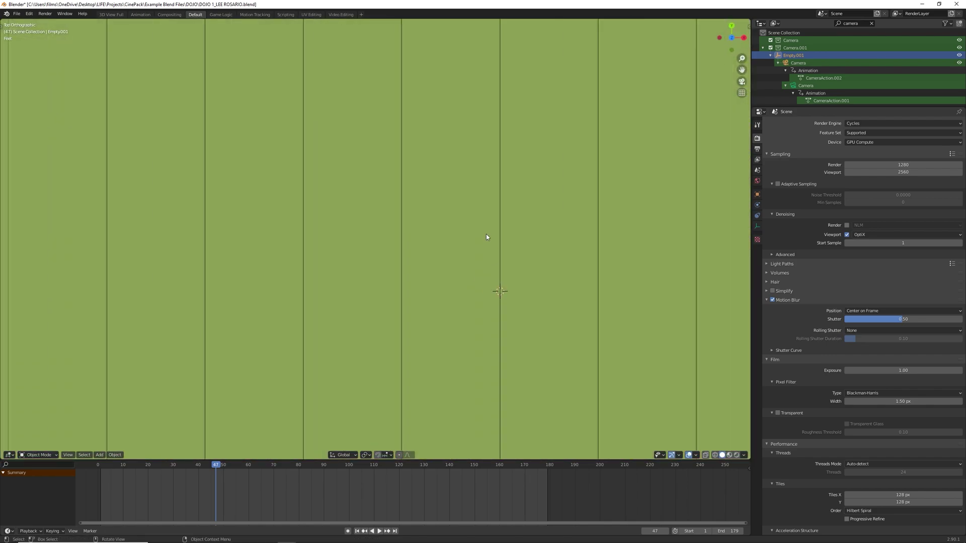
{"action": "middle_click_drag", "start_coordinate": [487, 233], "coordinate": [479, 208]}
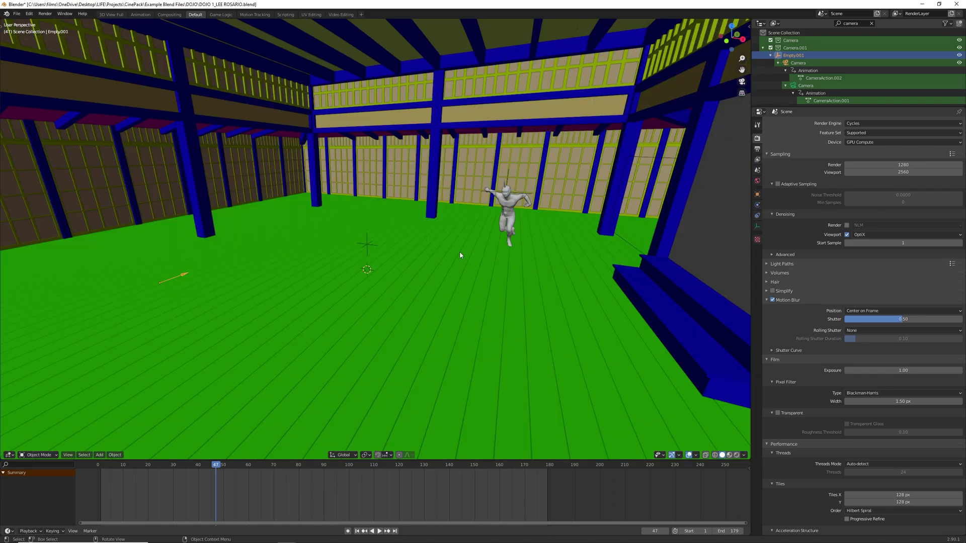
{"action": "key", "text": "g"}
{"action": "left_click", "coordinate": [583, 136]}
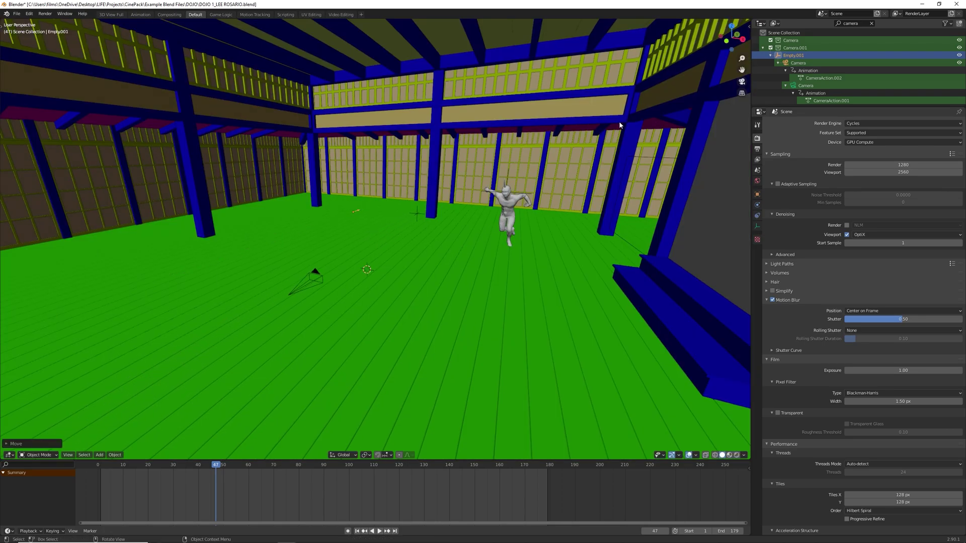
Rotate the camera rig around global Z to face the ninja.
{"action": "key", "text": "r"}
{"action": "key", "text": "z"}
{"action": "left_click", "coordinate": [584, 134]}
{"action": "key", "text": "g"}
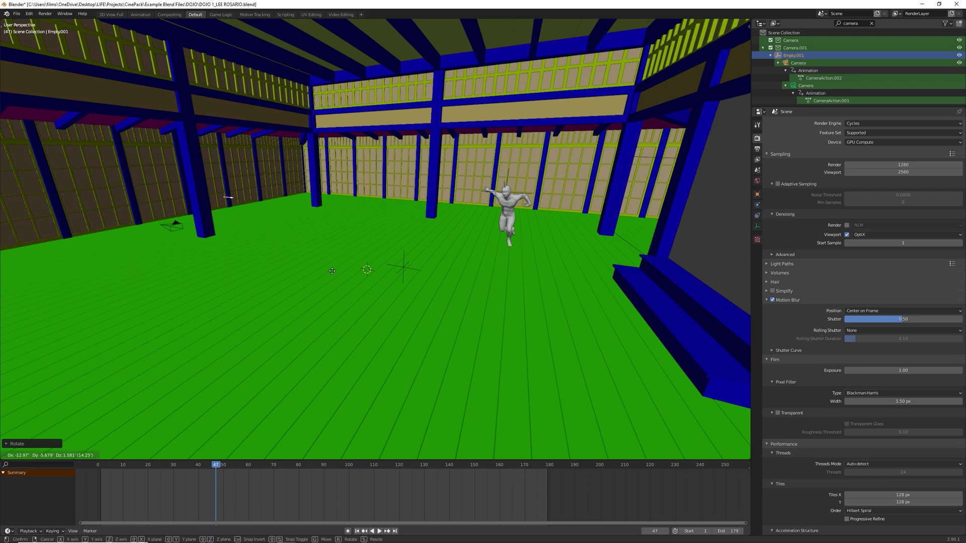
{"action": "key", "text": "r"}
{"action": "key", "text": "z"}
{"action": "left_click", "coordinate": [389, 105]}
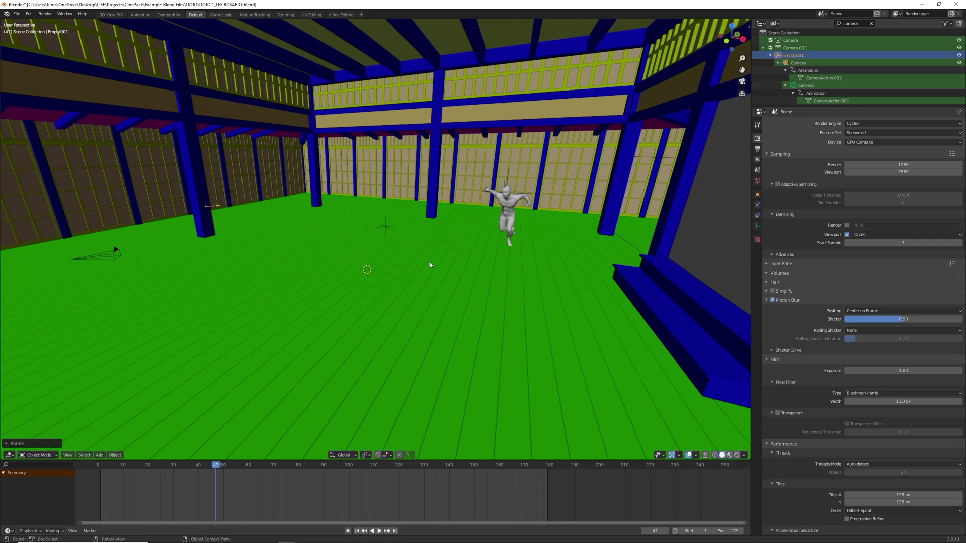
Shift the rig in camera view to frame the ninja, then play to frame 148.
{"action": "key", "text": "KP_0"}
{"action": "key", "text": "g"}
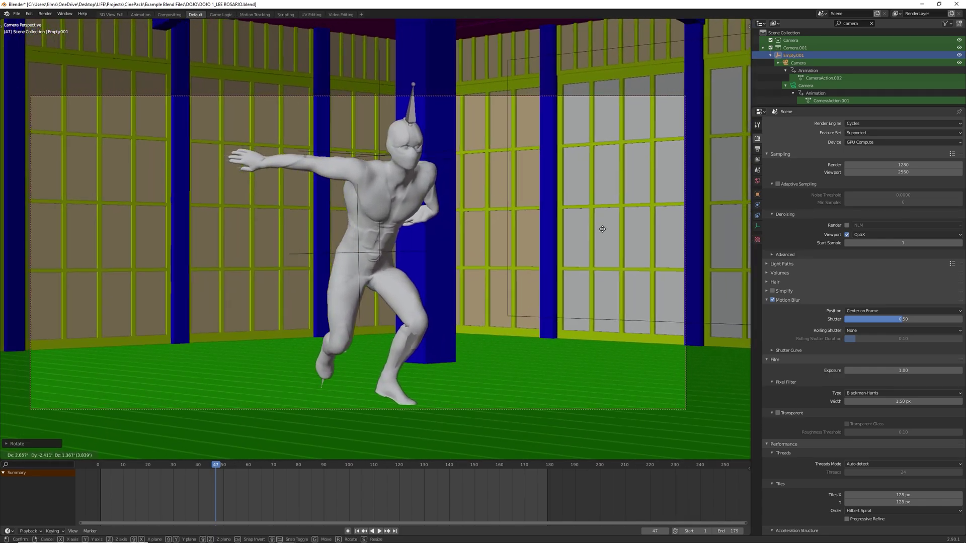
{"action": "left_click", "coordinate": [382, 292]}
{"action": "left_click_drag", "start_coordinate": [220, 466], "coordinate": [98, 466]}
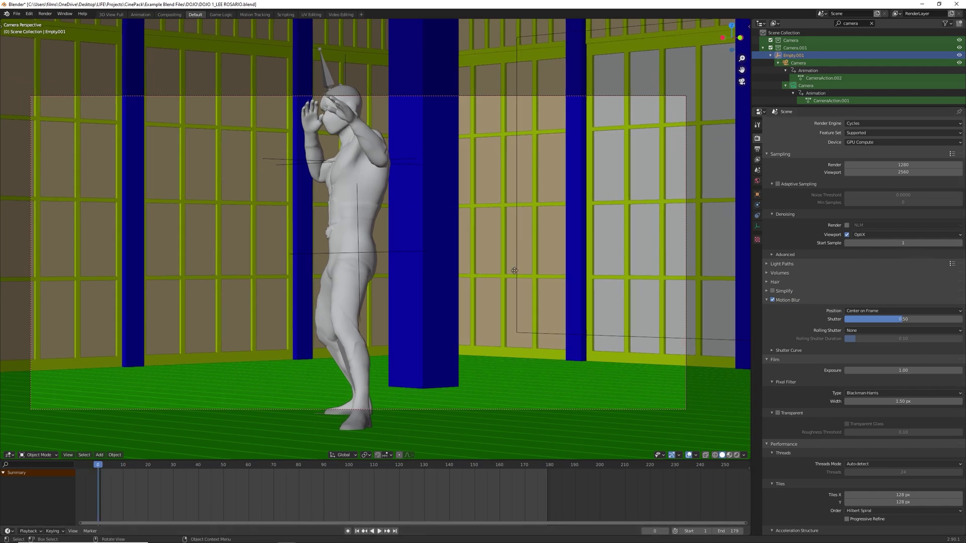
{"action": "key", "text": "g"}
{"action": "left_click", "coordinate": [696, 178]}
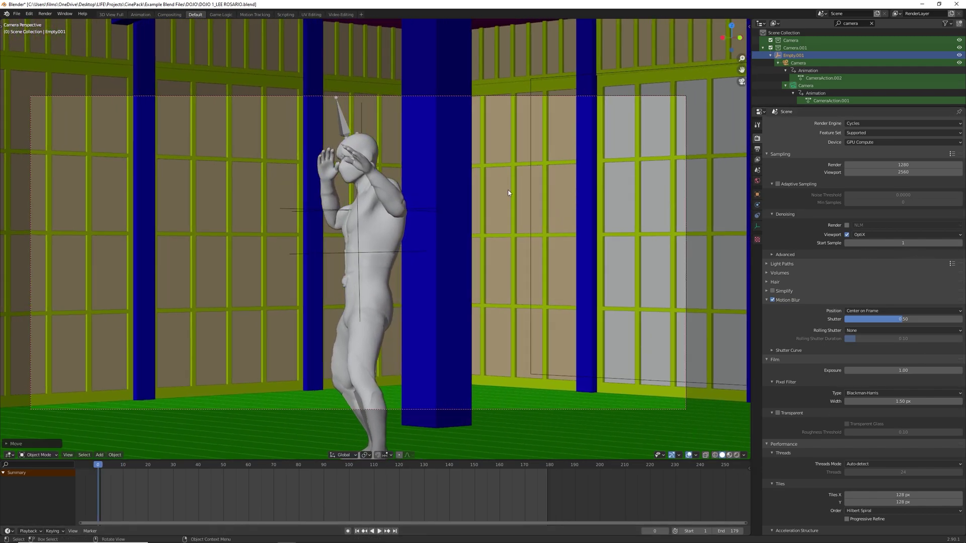
{"action": "key", "text": "space"}
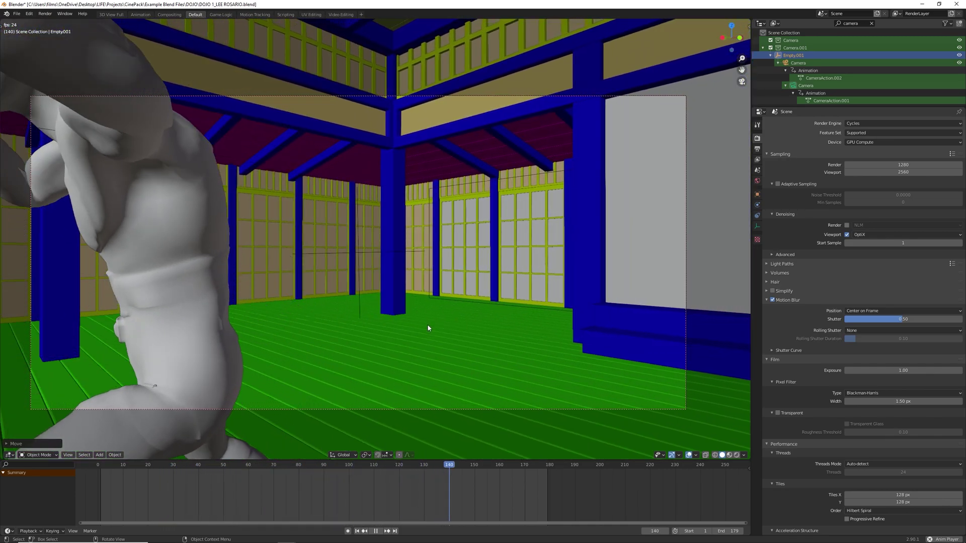
{"action": "key", "text": "space"}
Move Empty.001 along global X toward the ninja, hide overlays, and replay the zoom.
{"action": "key", "text": "g"}
{"action": "key", "text": "y"}
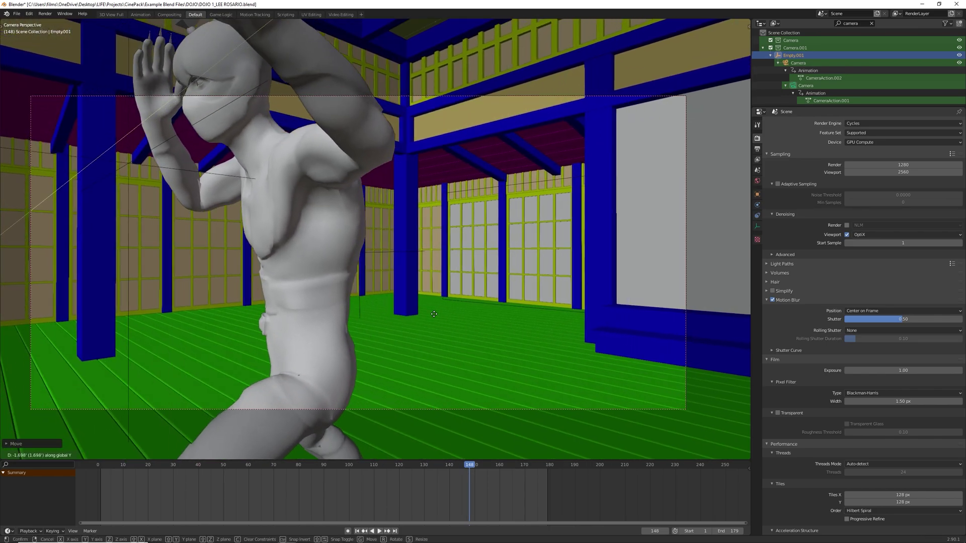
{"action": "key", "text": "x"}
{"action": "left_click", "coordinate": [302, 354]}
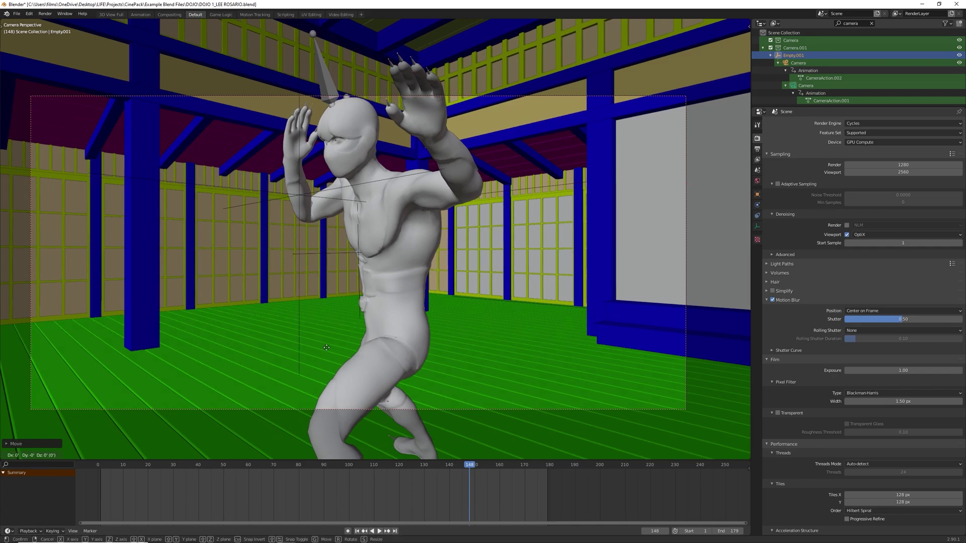
{"action": "key", "text": "x"}
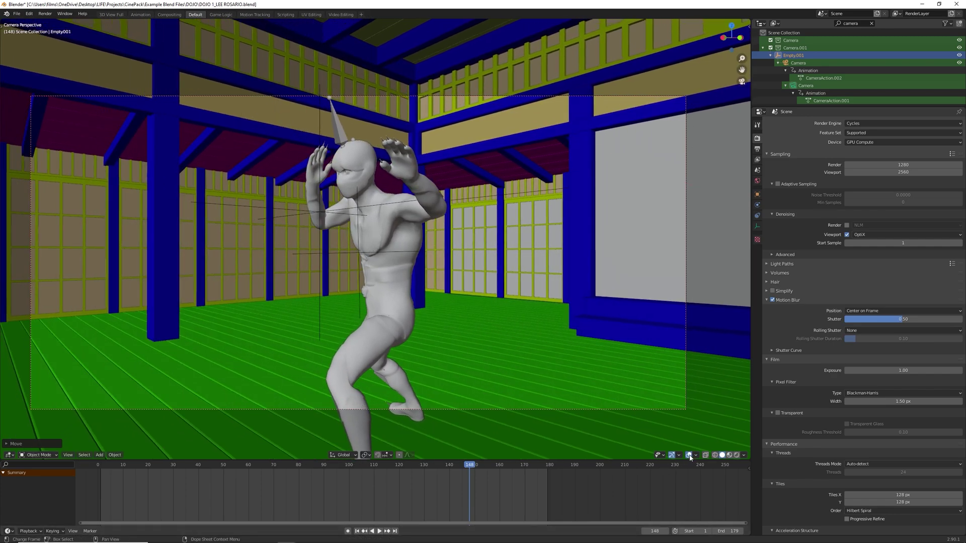
{"action": "left_click", "coordinate": [688, 456]}
{"action": "left_click_drag", "start_coordinate": [474, 466], "coordinate": [102, 461]}
{"action": "key", "text": "space"}
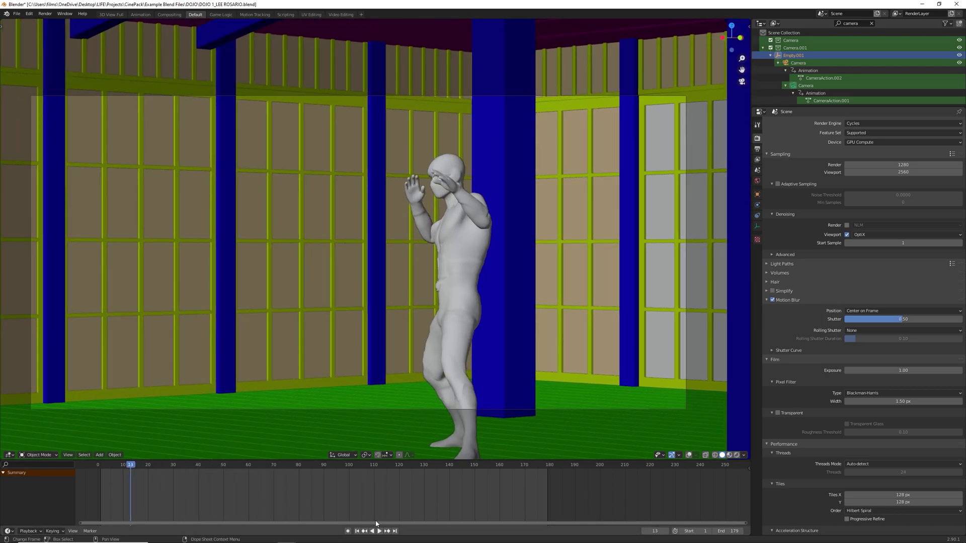
Replay the Contra-Zoom camera move from frame 1, scrub through it, and exit camera view.
{"action": "left_click", "coordinate": [358, 531]}
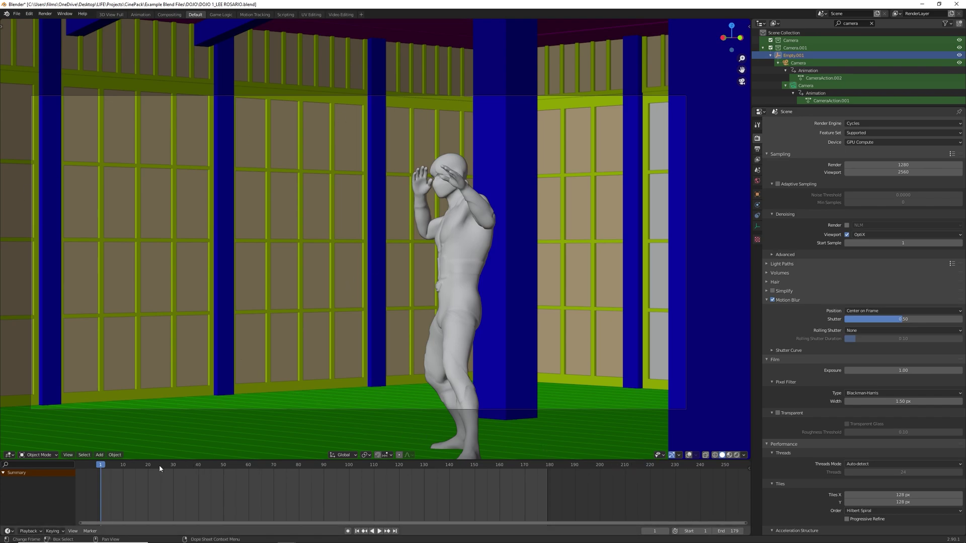
{"action": "left_click_drag", "start_coordinate": [159, 464], "coordinate": [454, 455]}
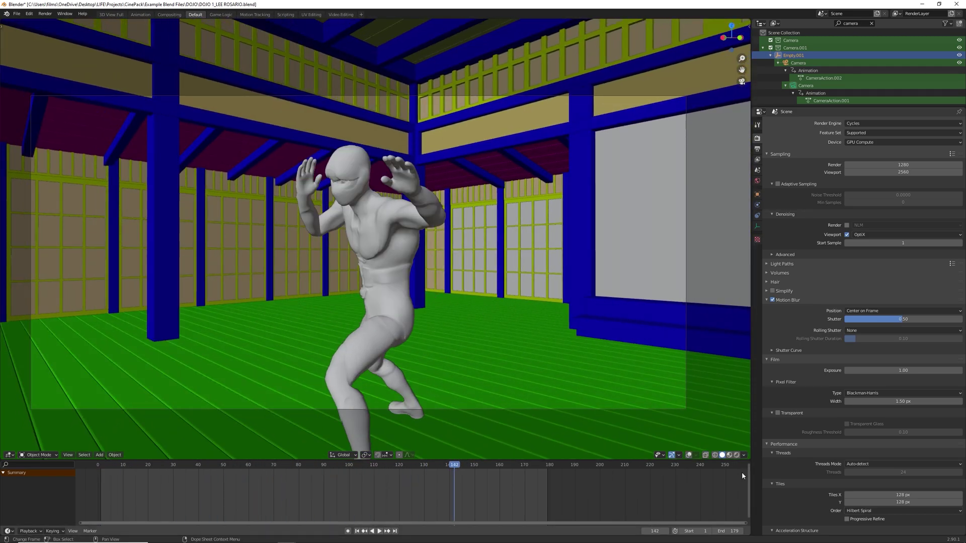
{"action": "key", "text": "KP_0"}
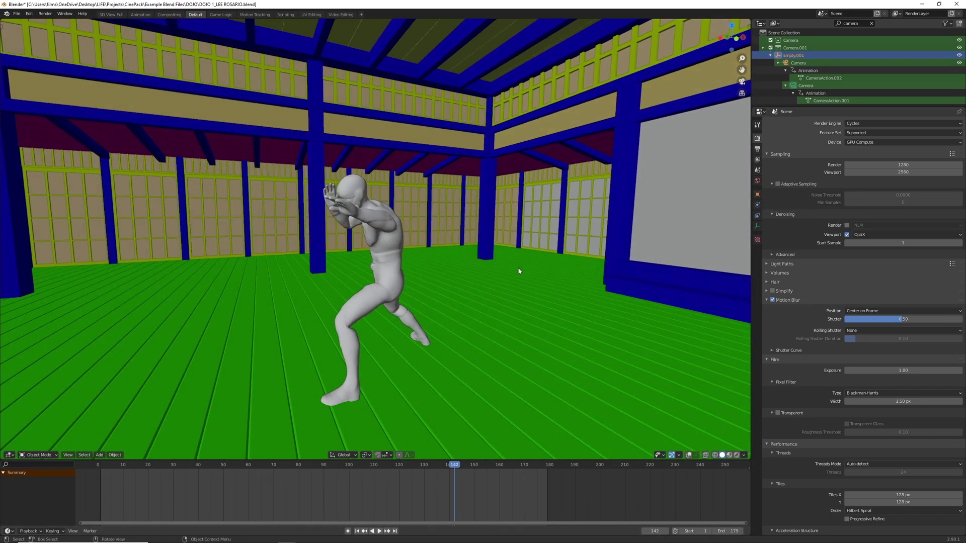
Go back to the camera view at frame 19 and turn the camera rig around global Z.
{"action": "middle_click_drag", "start_coordinate": [330, 256], "coordinate": [293, 272]}
{"action": "left_click_drag", "start_coordinate": [376, 461], "coordinate": [146, 464]}
{"action": "middle_click_drag", "start_coordinate": [216, 398], "coordinate": [249, 280]}
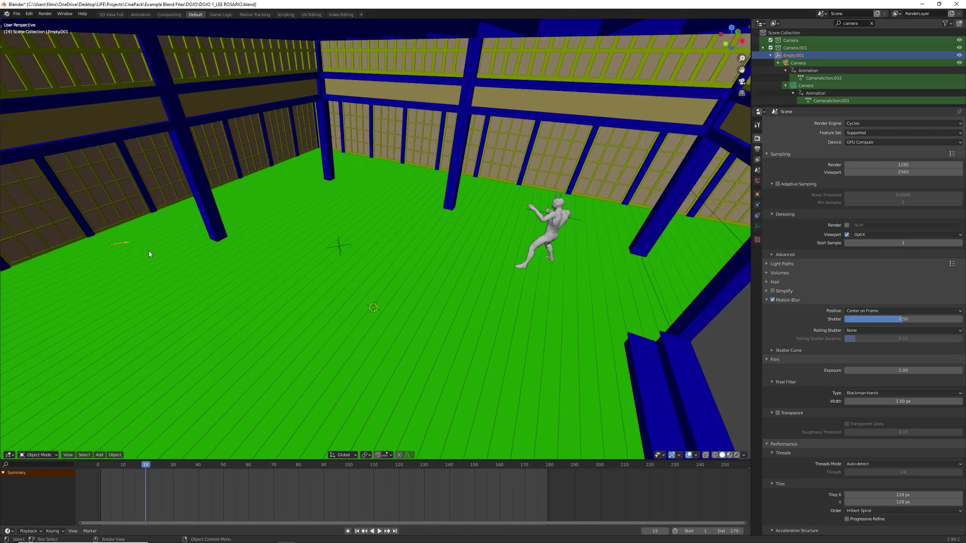
{"action": "key", "text": "KP_0"}
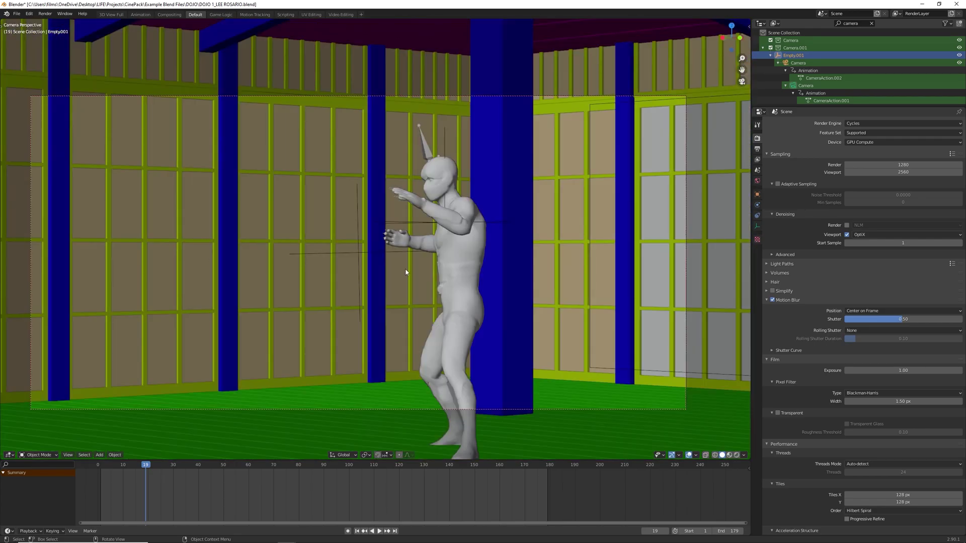
{"action": "key", "text": "r"}
{"action": "key", "text": "z"}
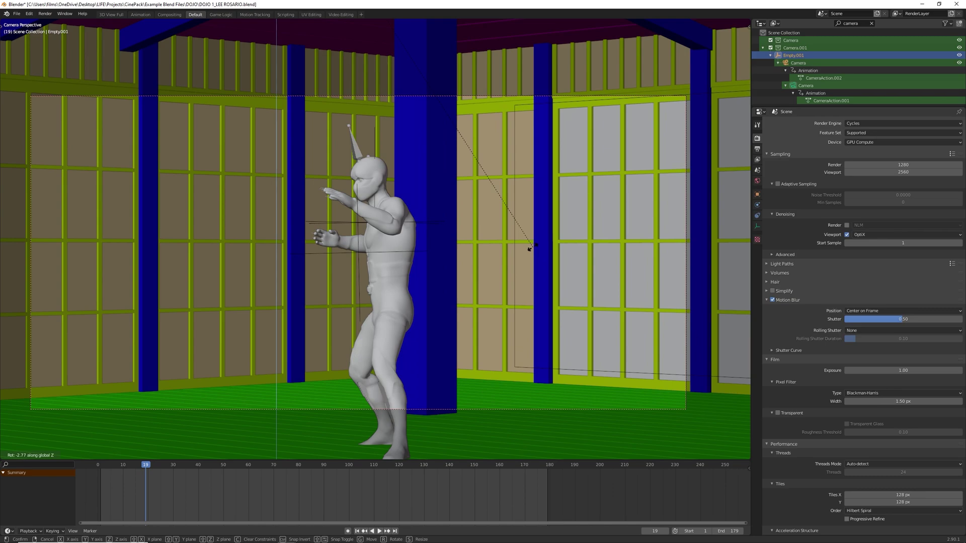
{"action": "left_click", "coordinate": [534, 250]}
Preview the animation, then re-rotate and shift the rig until the ninja is in view.
{"action": "key", "text": "g"}
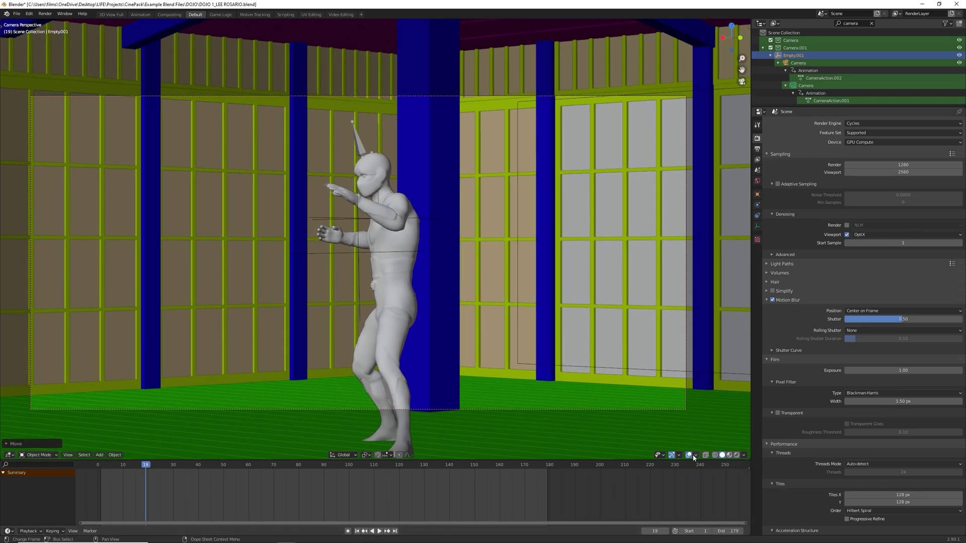
{"action": "key", "text": "space"}
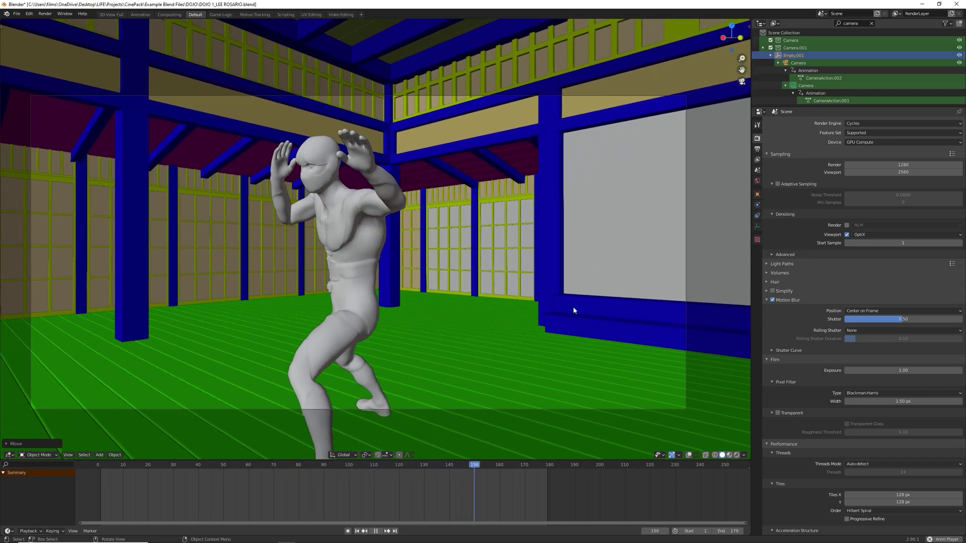
{"action": "key", "text": "r"}
{"action": "key", "text": "z"}
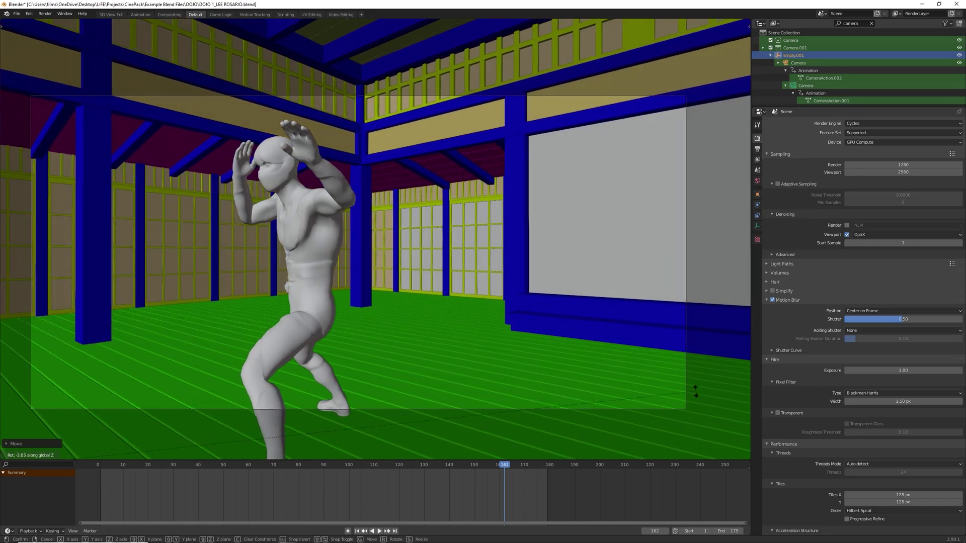
{"action": "key", "text": "g"}
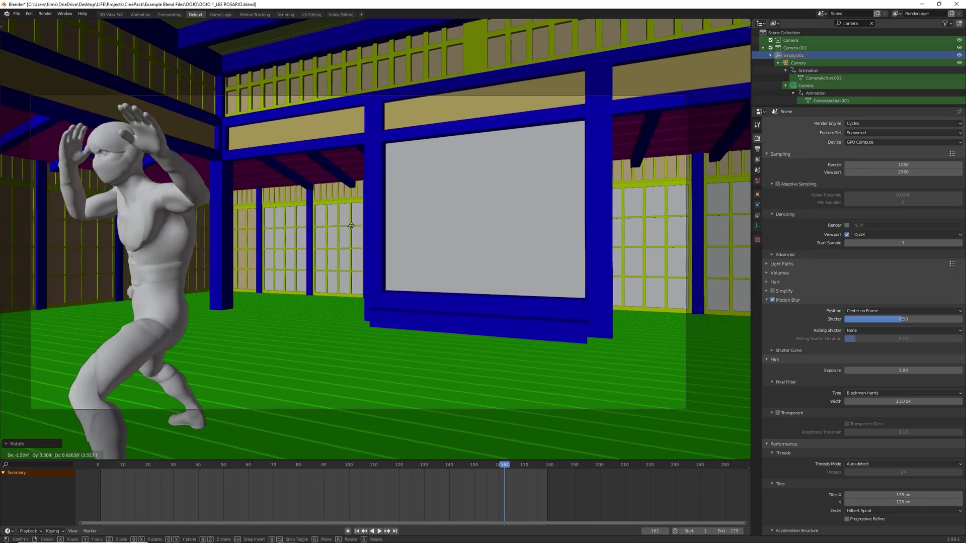
{"action": "left_click", "coordinate": [470, 263]}
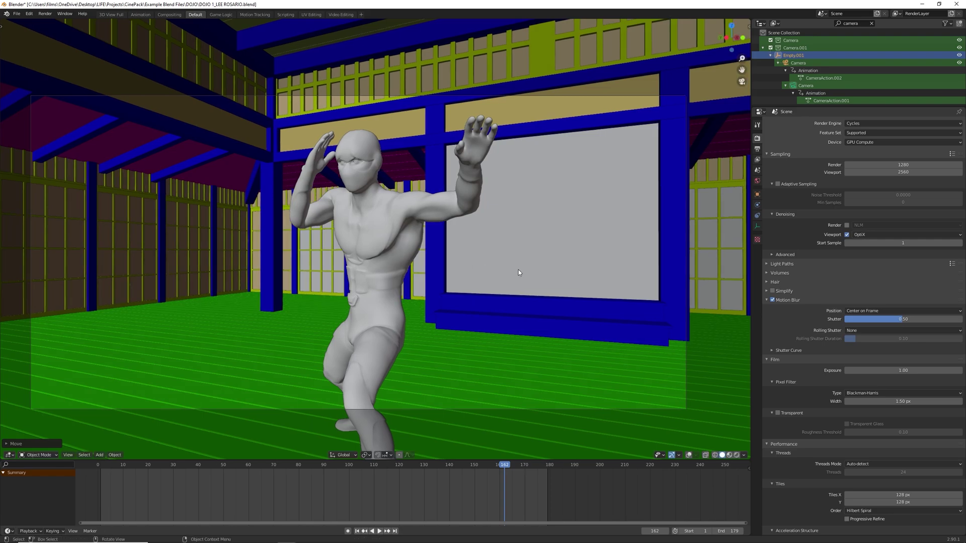
Rotate the rig once more, preview from frame 1, and shift it to frame the ninja by the lattice walls.
{"action": "key", "text": "r"}
{"action": "key", "text": "z"}
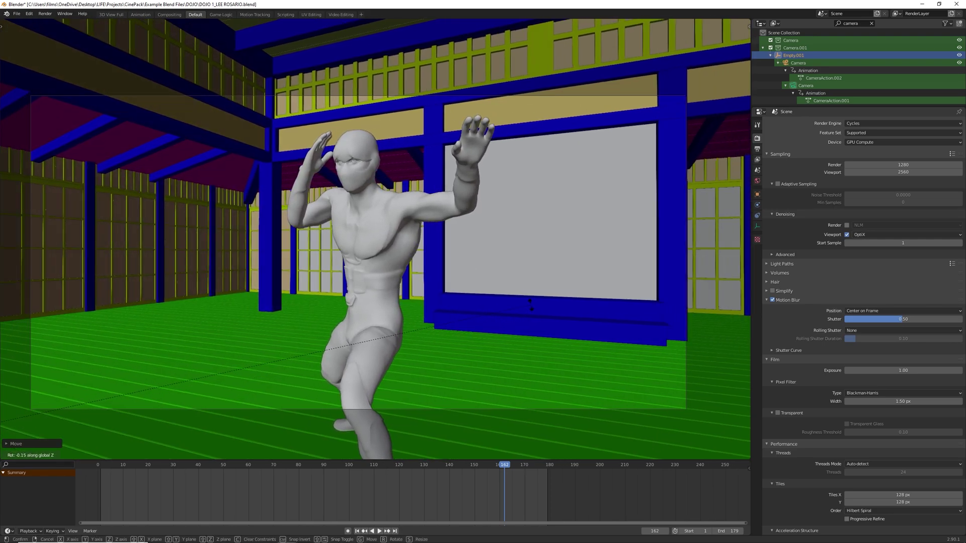
{"action": "left_click", "coordinate": [451, 433]}
{"action": "key", "text": "space"}
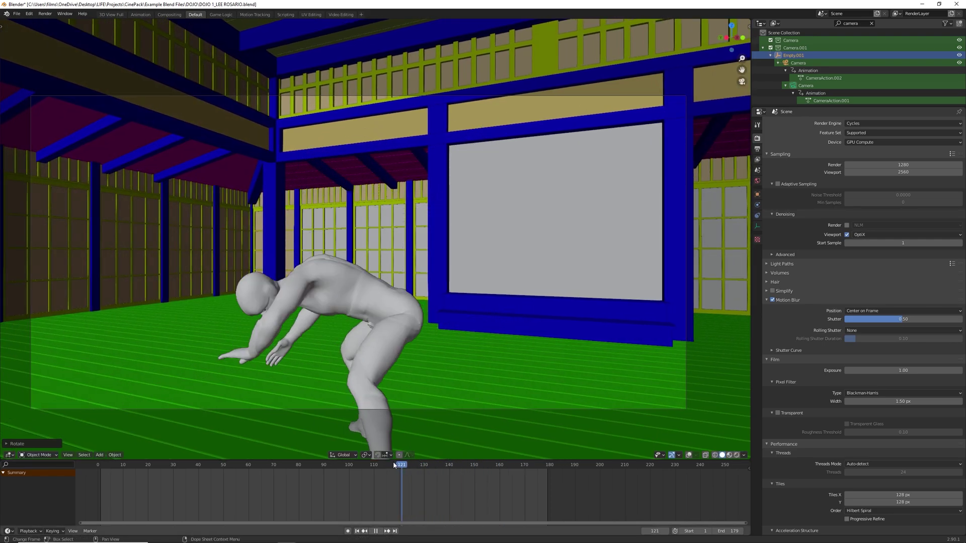
{"action": "key", "text": "shift+Left"}
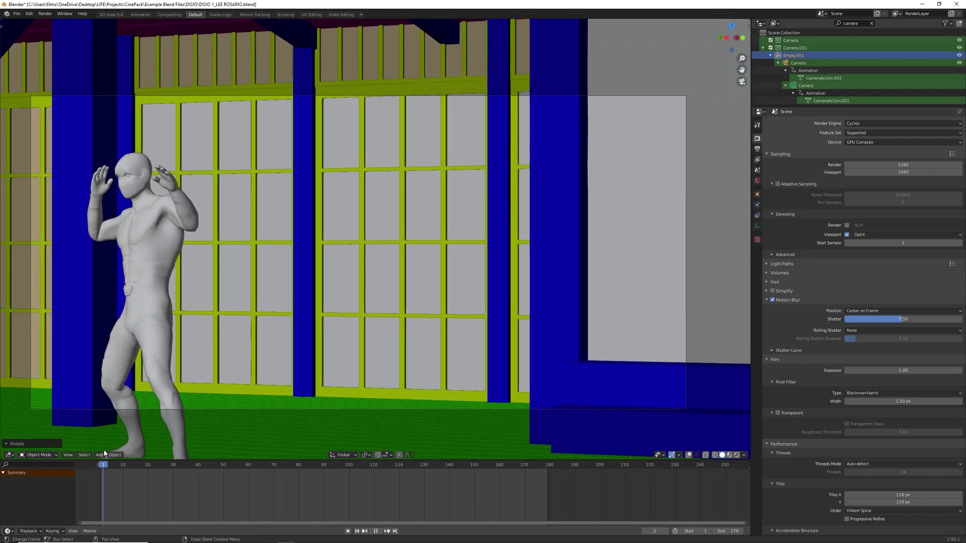
{"action": "key", "text": "space"}
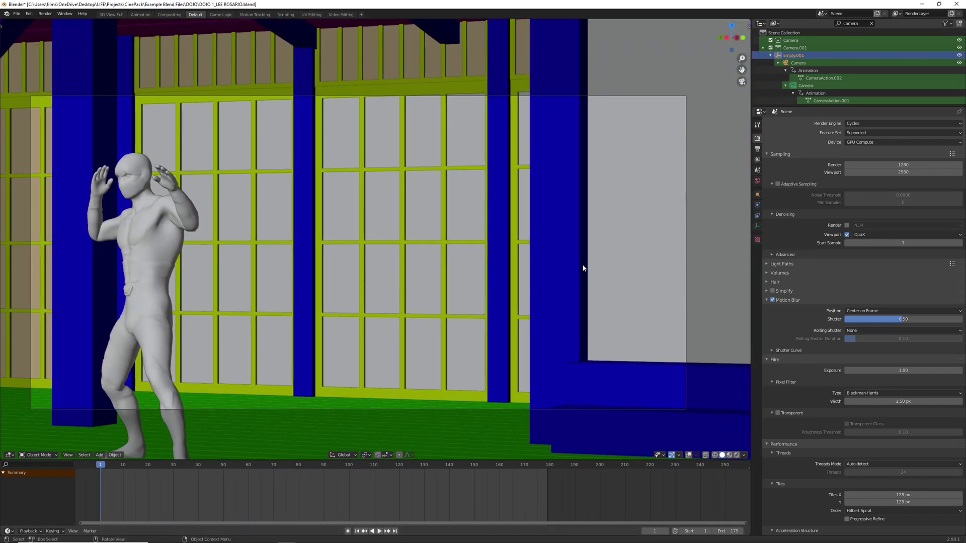
{"action": "key", "text": "g"}
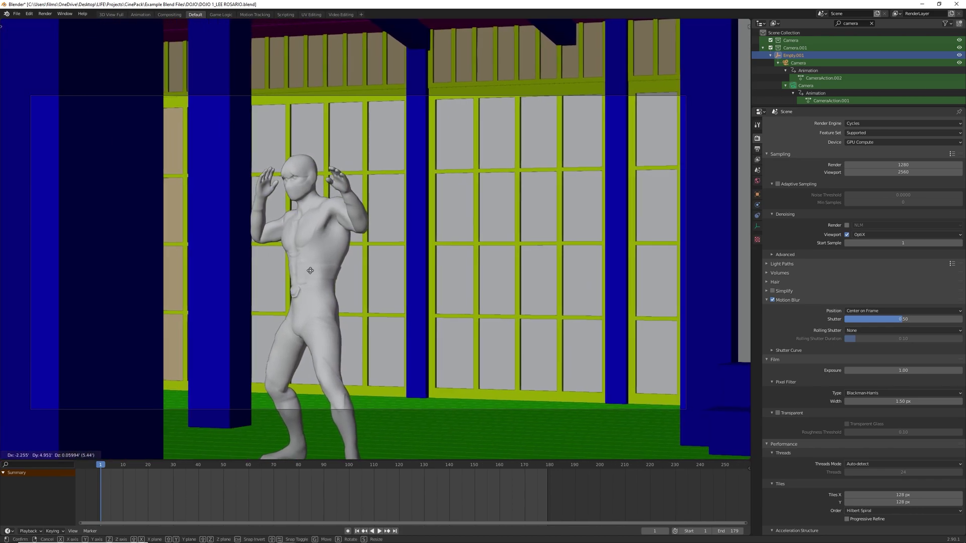
{"action": "left_click", "coordinate": [303, 267]}
Fine-tune the rig's Z rotation and position, then key location, rotation and scale at frame 1.
{"action": "key", "text": "r"}
{"action": "key", "text": "z"}
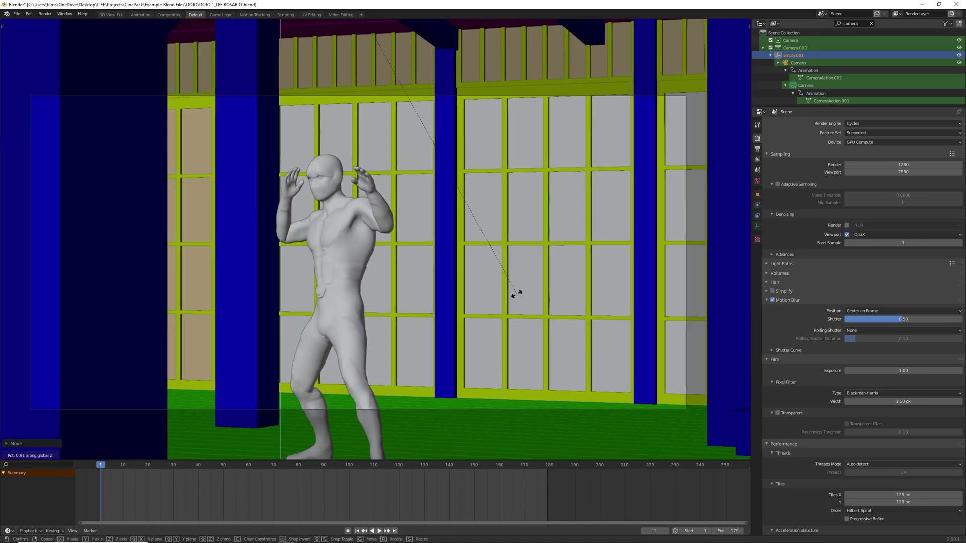
{"action": "left_click", "coordinate": [517, 328]}
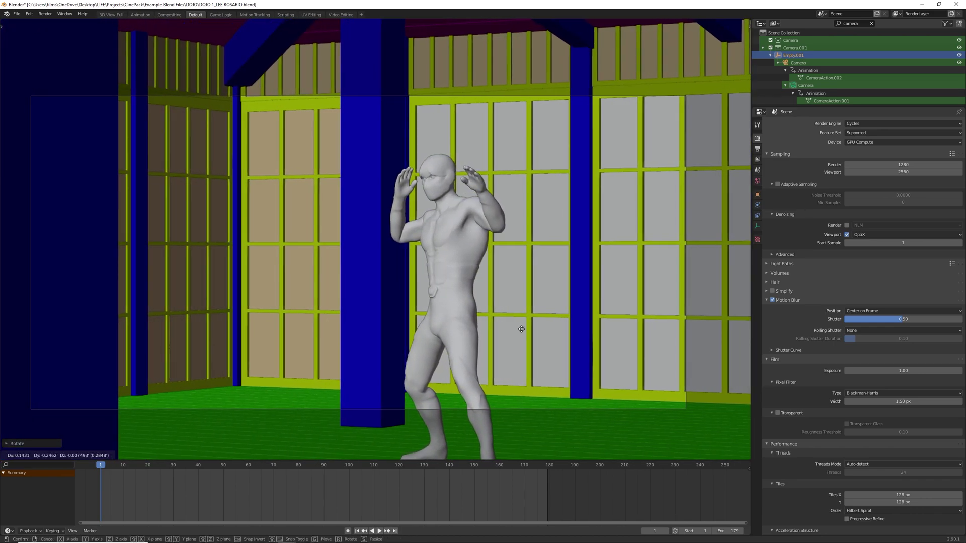
{"action": "key", "text": "g"}
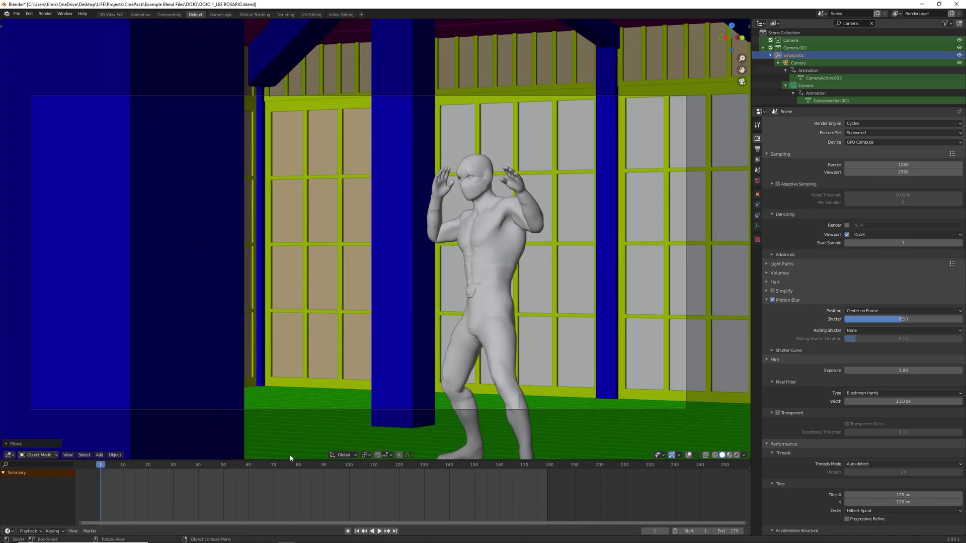
{"action": "key", "text": "i"}
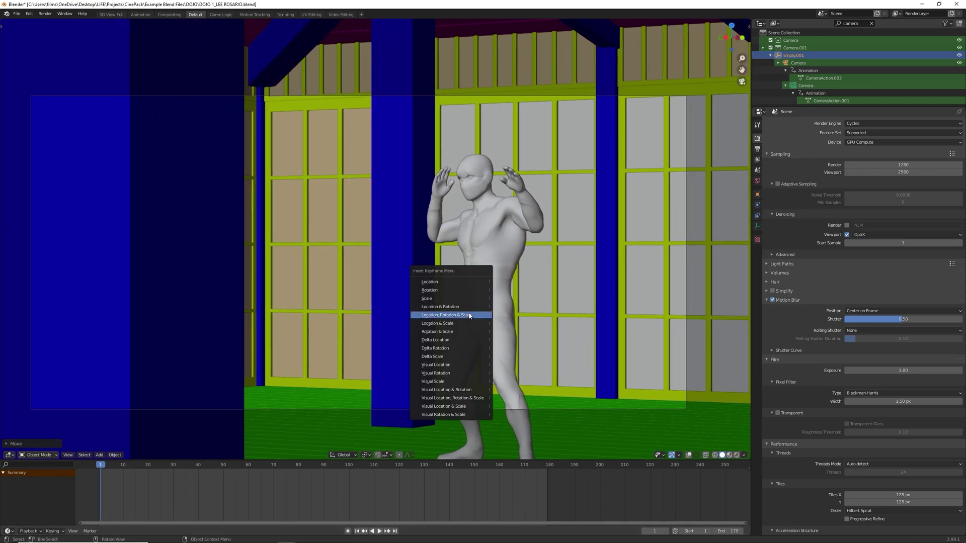
{"action": "left_click", "coordinate": [467, 315]}
Move the arrow empty at frame 156, key its location, rotation and scale, and replay from the start.
{"action": "left_click_drag", "start_coordinate": [328, 465], "coordinate": [390, 476]}
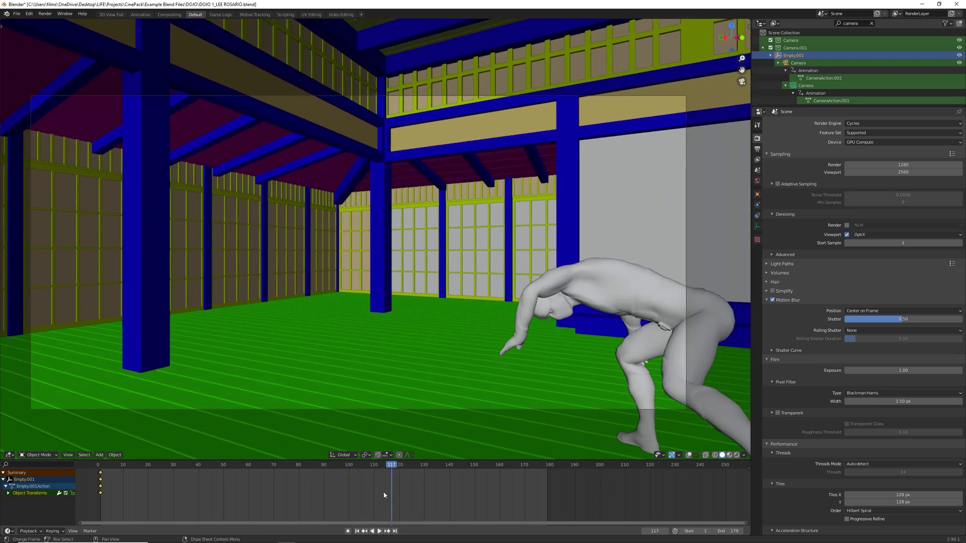
{"action": "key", "text": "shift+Left"}
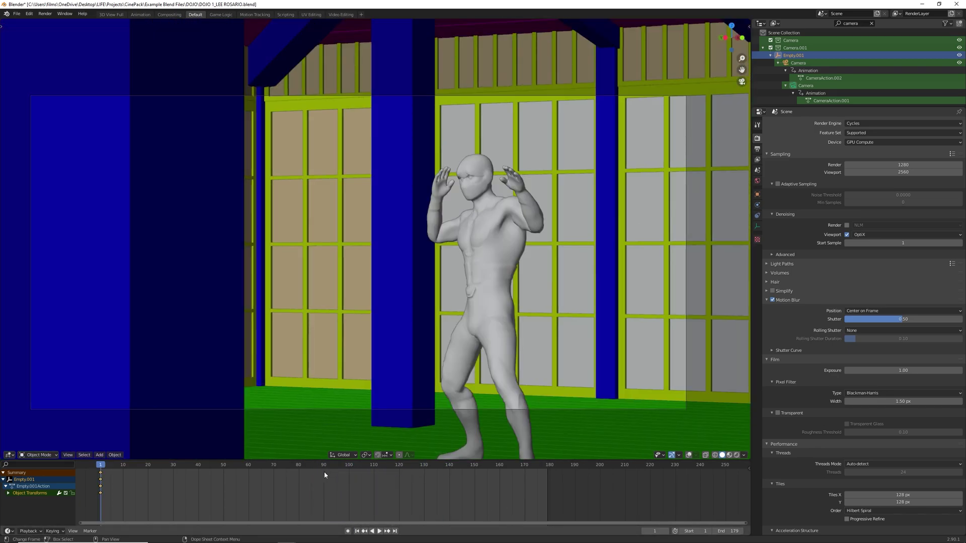
{"action": "key", "text": "space"}
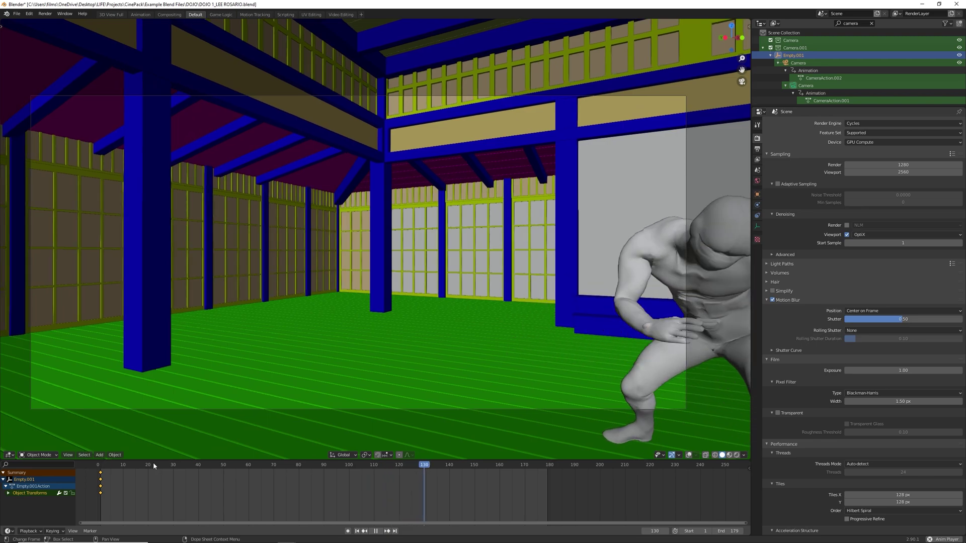
{"action": "key", "text": "space"}
{"action": "key", "text": "g"}
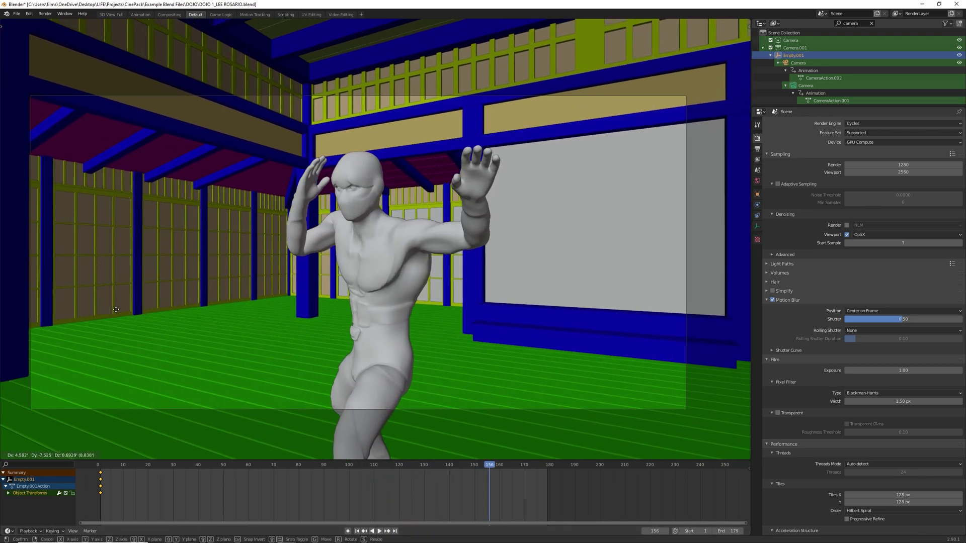
{"action": "key", "text": "i"}
{"action": "left_click", "coordinate": [379, 367]}
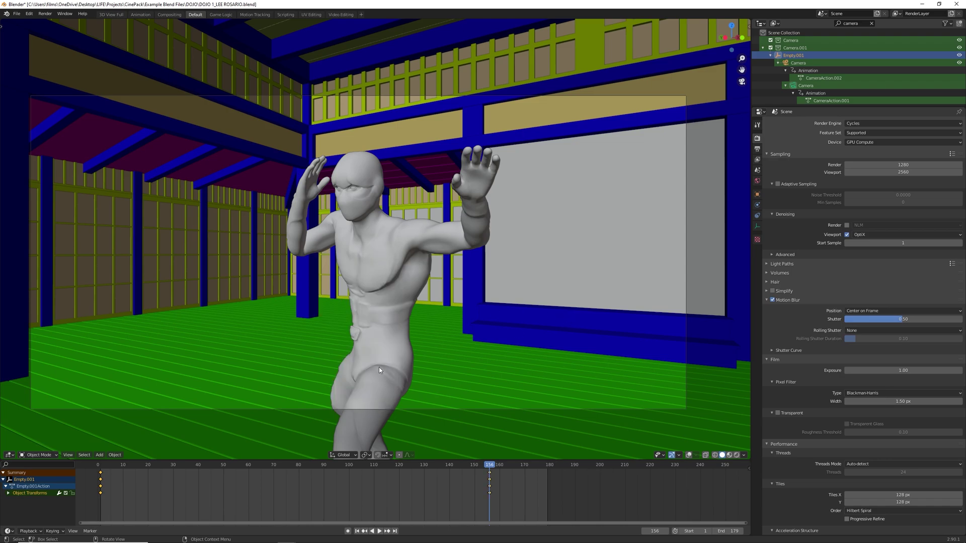
{"action": "left_click", "coordinate": [358, 531]}
{"action": "key", "text": "space"}
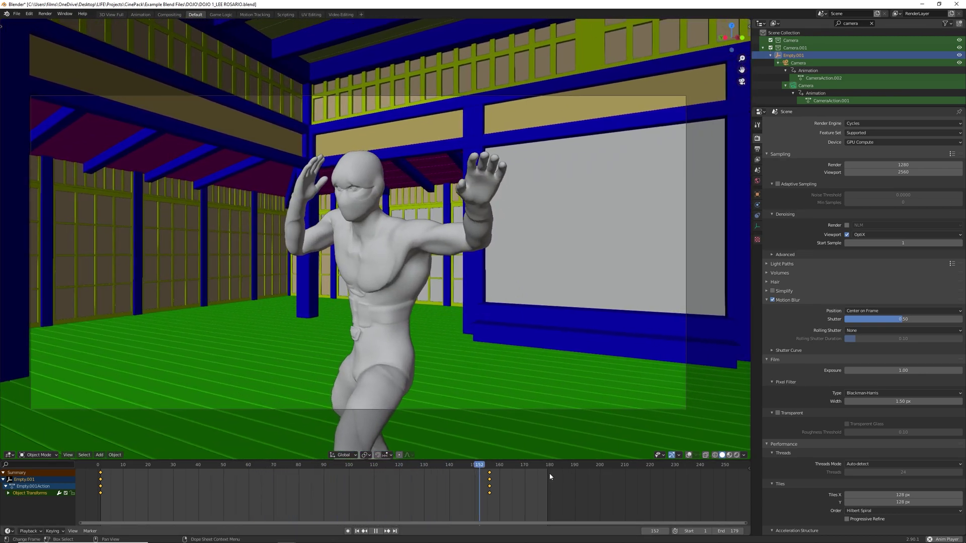
Nudge Empty.001 0.2842 along global X at frame 156 and re-key it.
{"action": "left_click", "coordinate": [491, 465]}
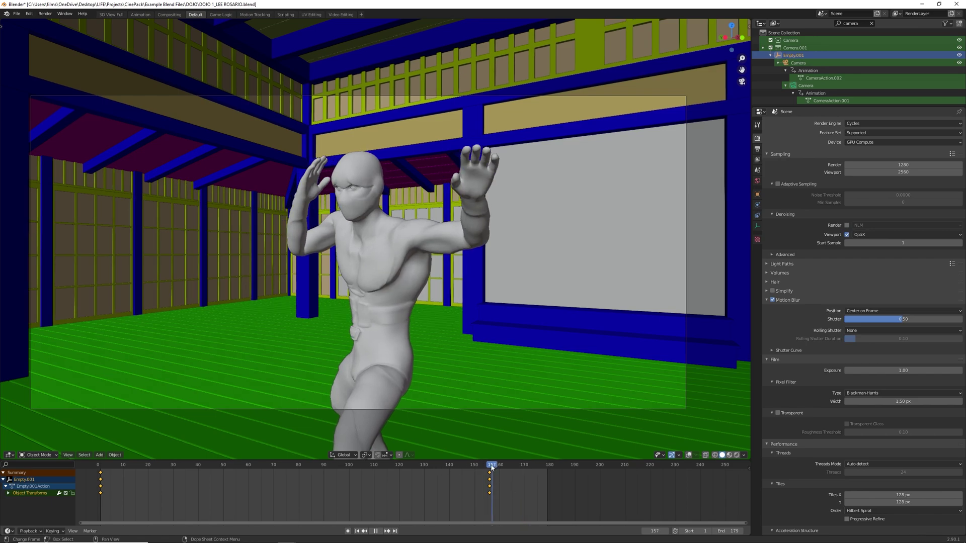
{"action": "key", "text": "g"}
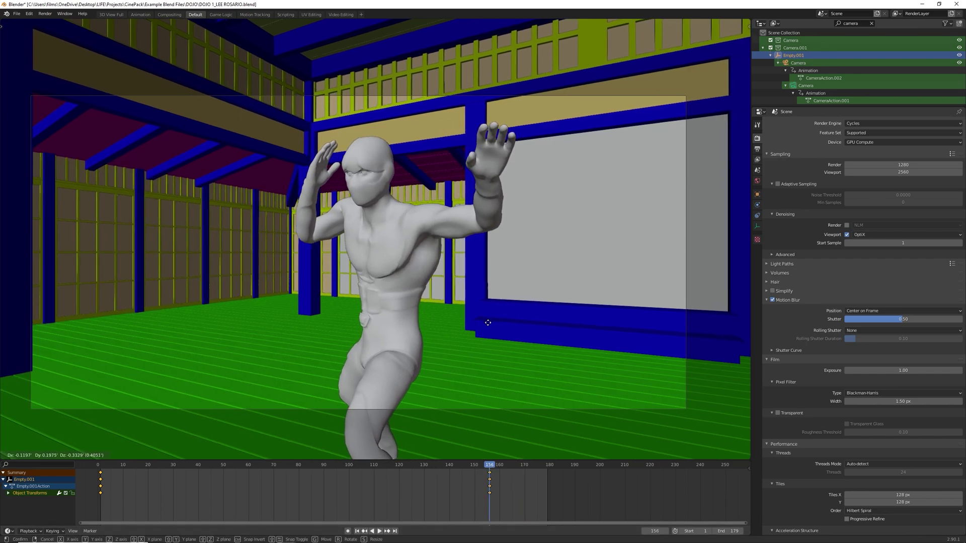
{"action": "key", "text": "x"}
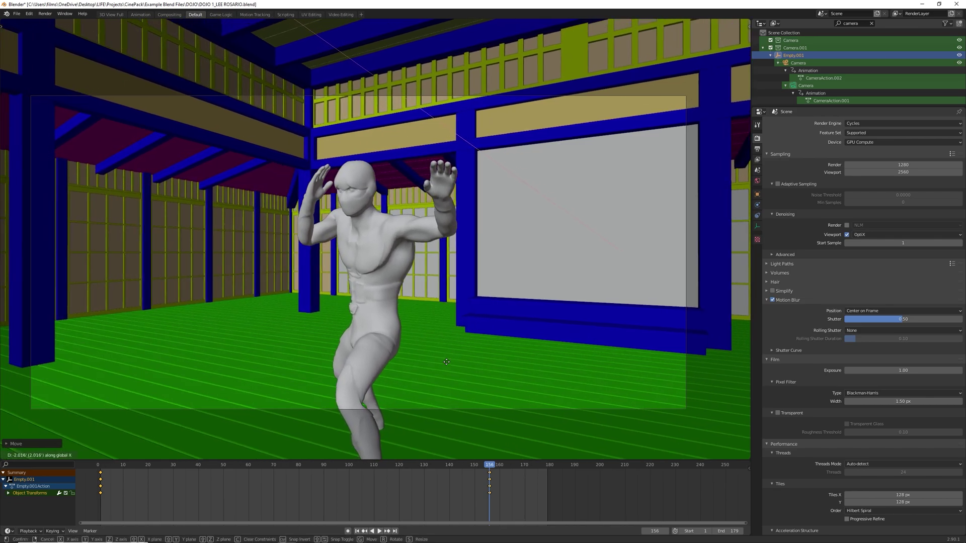
{"action": "key", "text": "g"}
{"action": "key", "text": "x"}
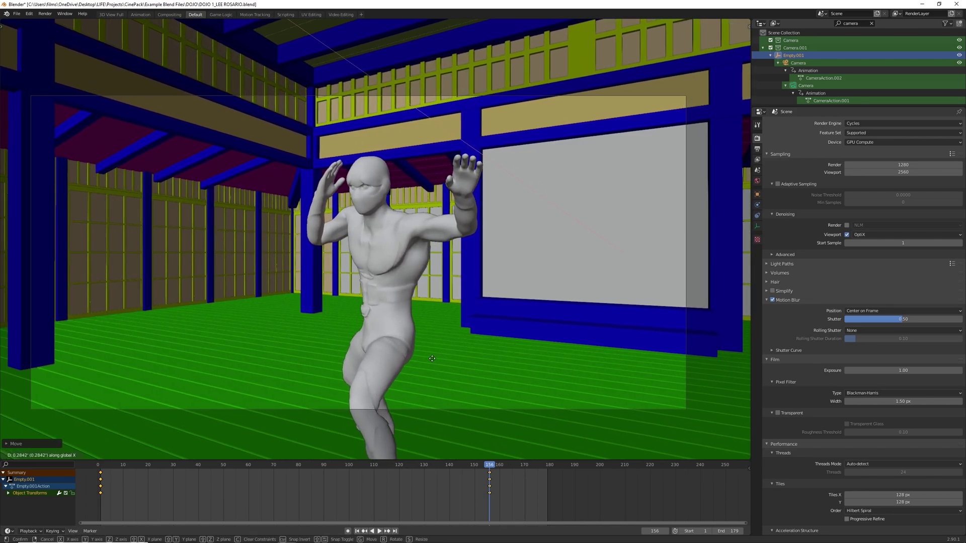
{"action": "left_click", "coordinate": [444, 358]}
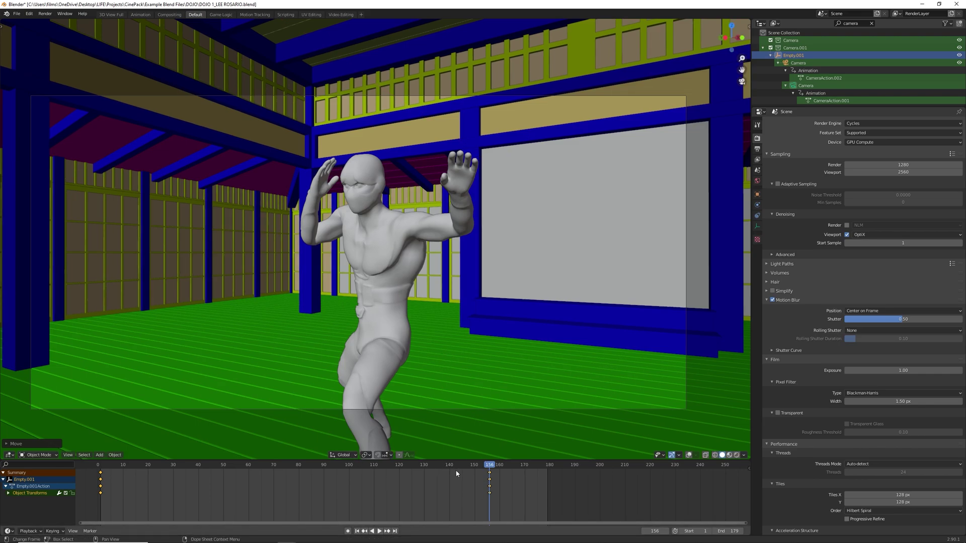
{"action": "key", "text": "i"}
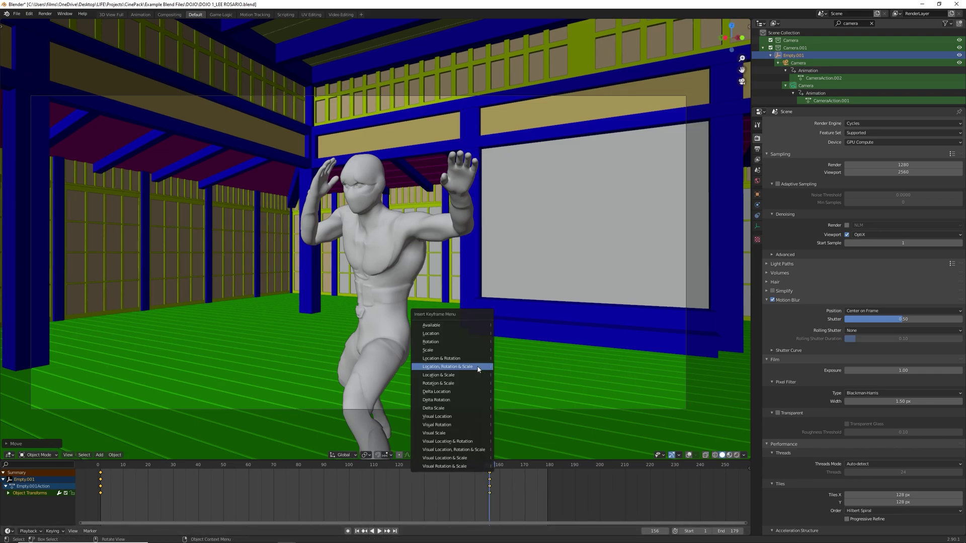
Replay the animation from frame 1 to review the move, then save the dojo project file.
{"action": "left_click", "coordinate": [357, 531]}
{"action": "left_click", "coordinate": [380, 531]}
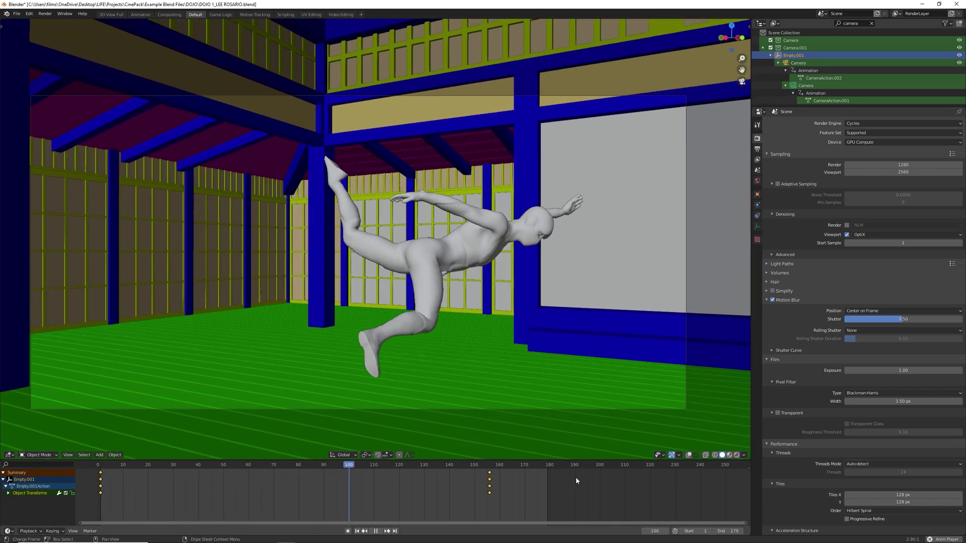
{"action": "key", "text": "space"}
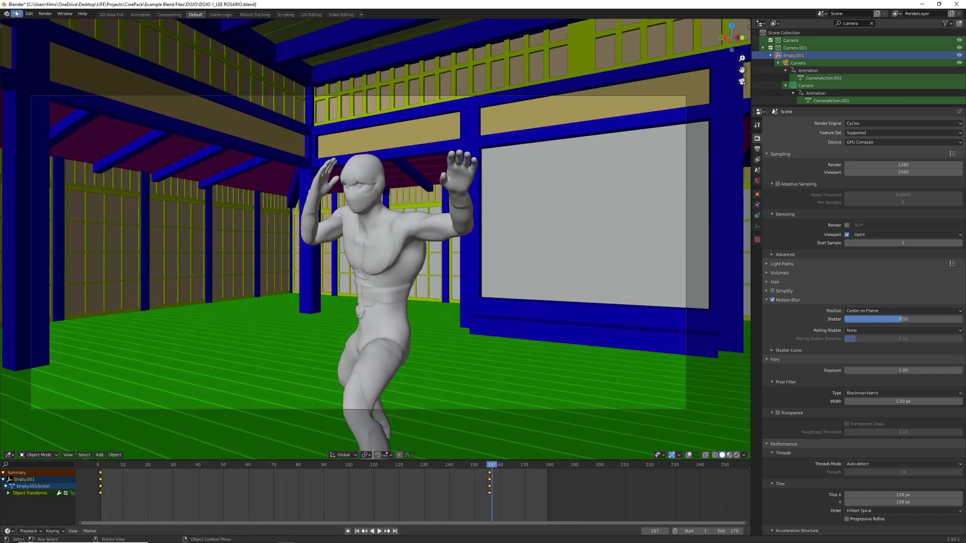
{"action": "left_click", "coordinate": [17, 13]}
{"action": "left_click", "coordinate": [32, 68]}
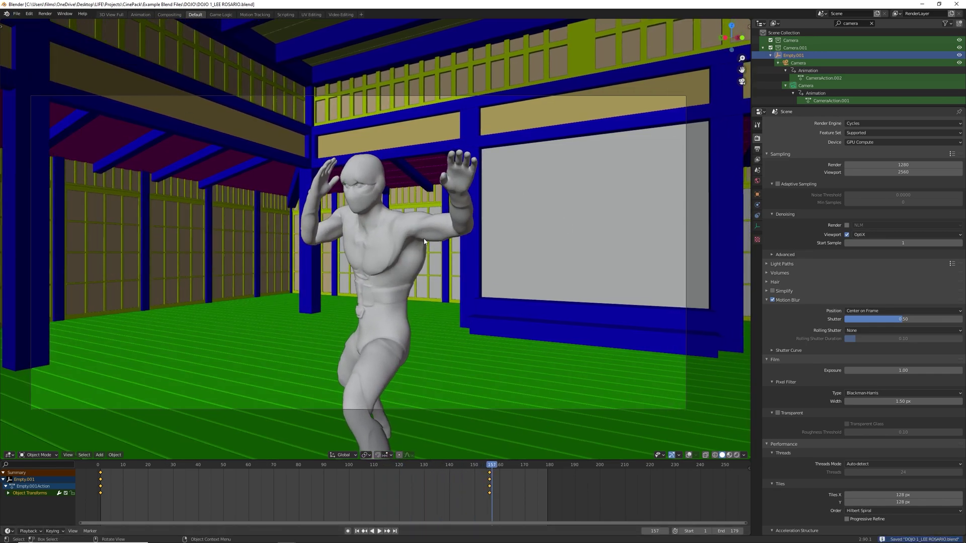
Minimize Blender, peek into the CinePack Chaotic folder, and return to the CinePack folder.
{"action": "left_click", "coordinate": [956, 4]}
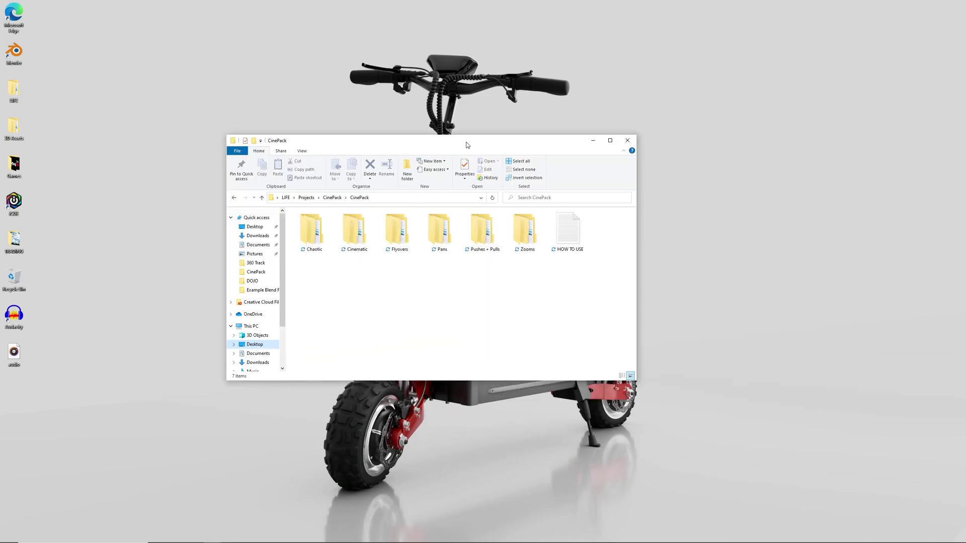
{"action": "left_click_drag", "start_coordinate": [467, 145], "coordinate": [495, 146]}
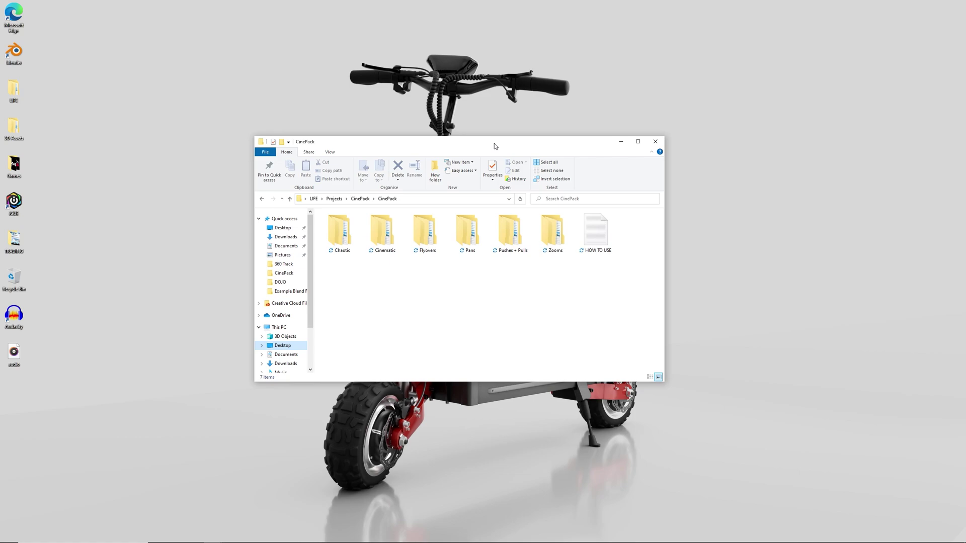
{"action": "double_click", "coordinate": [339, 232]}
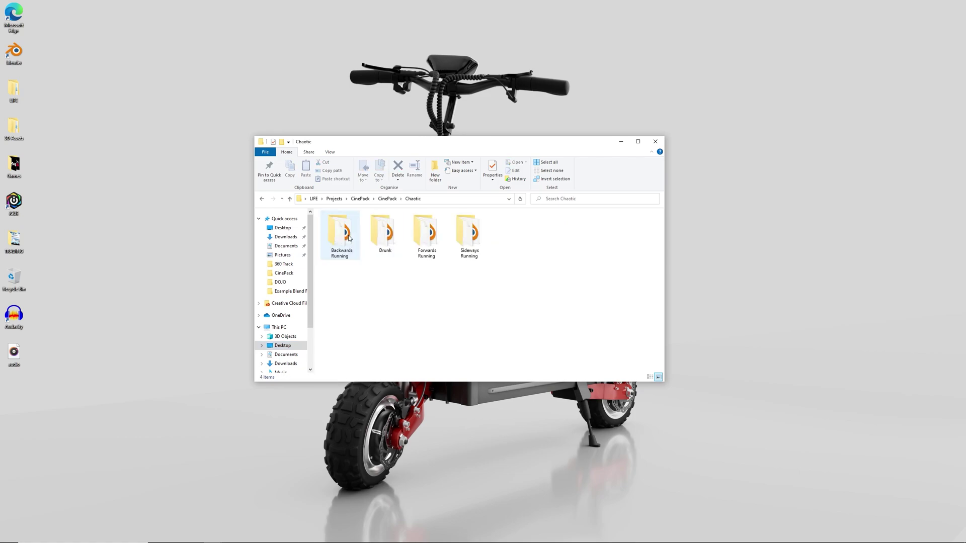
{"action": "left_click", "coordinate": [261, 199]}
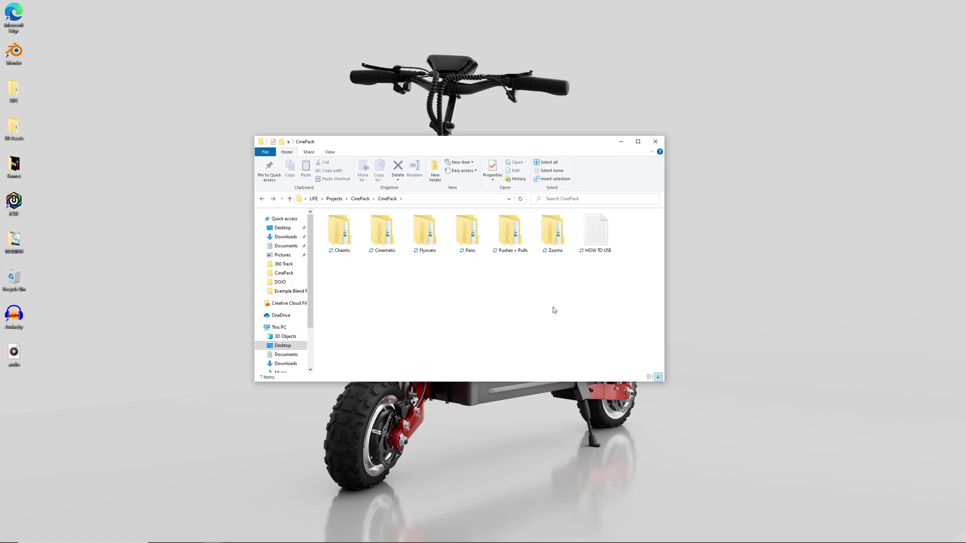
{"action": "mouse_move", "coordinate": [200, 529]}
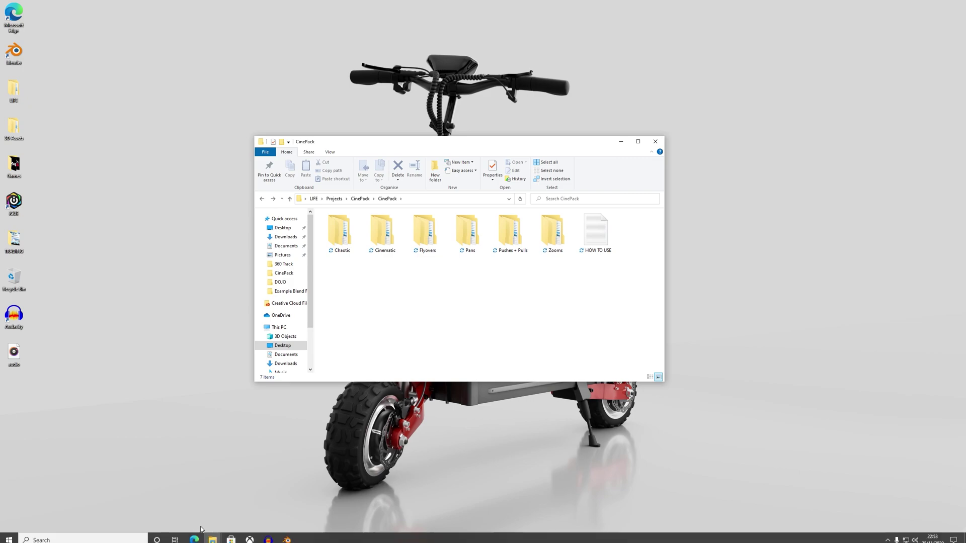